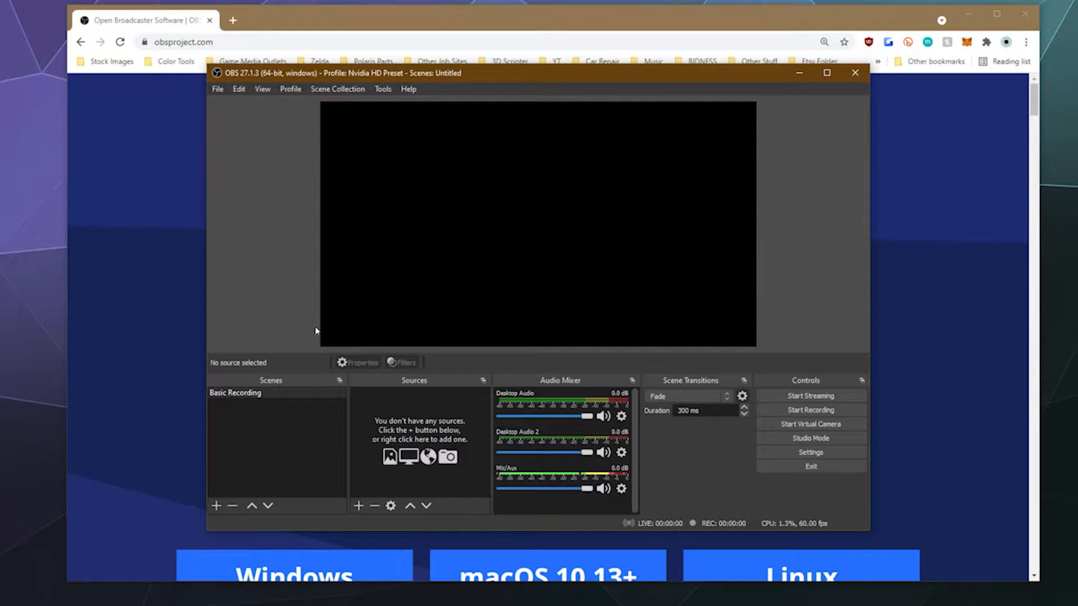
Switch to the OBS website in the browser and review the Windows, macOS and Linux download options
left_click(172, 366)
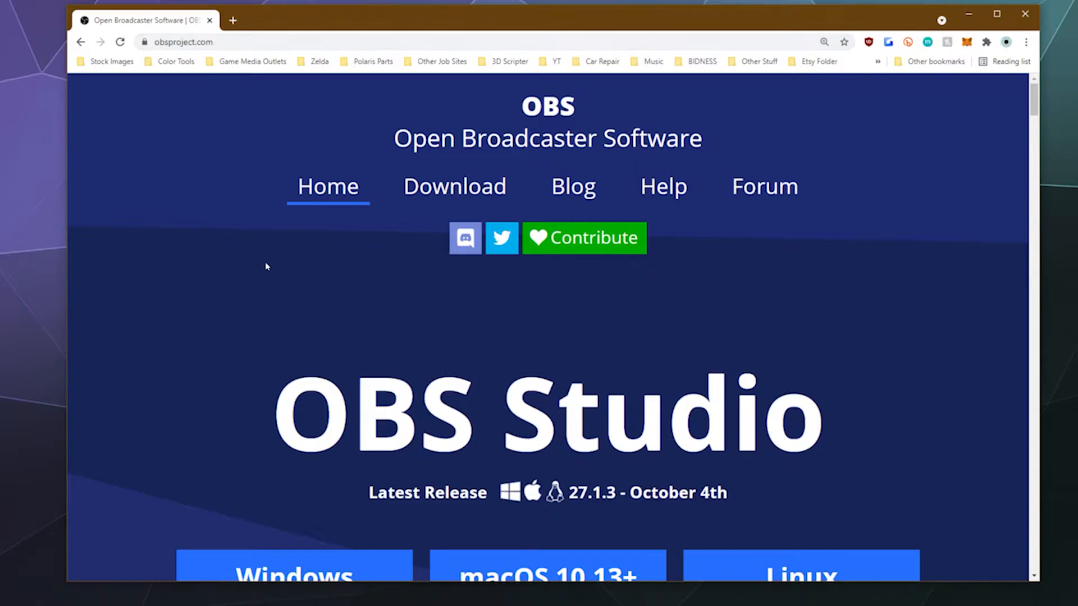
scroll(251, 287, "down", 5)
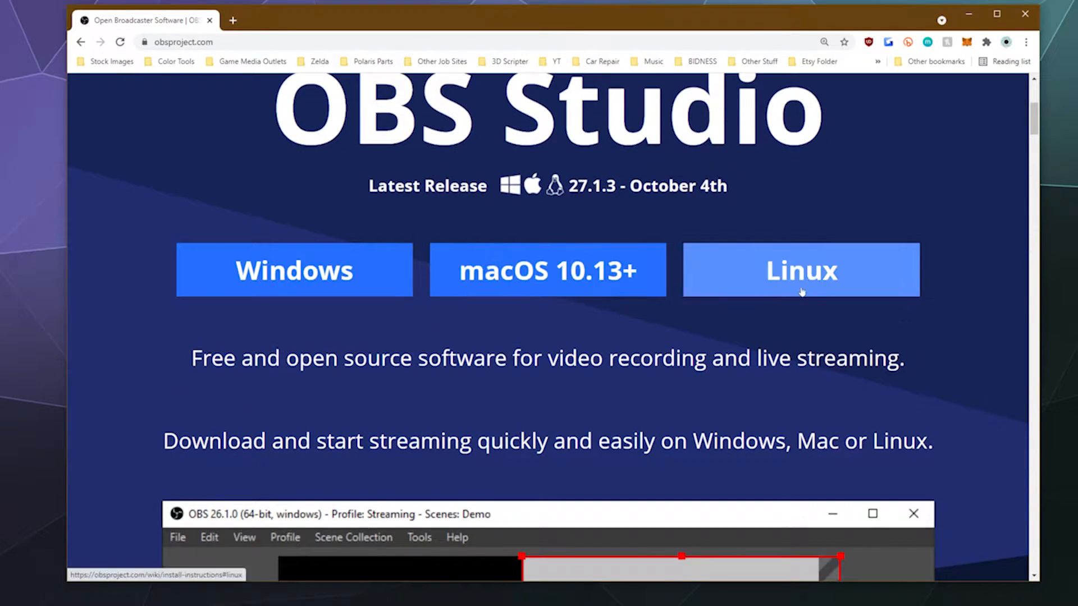
scroll(233, 399, "up", 1)
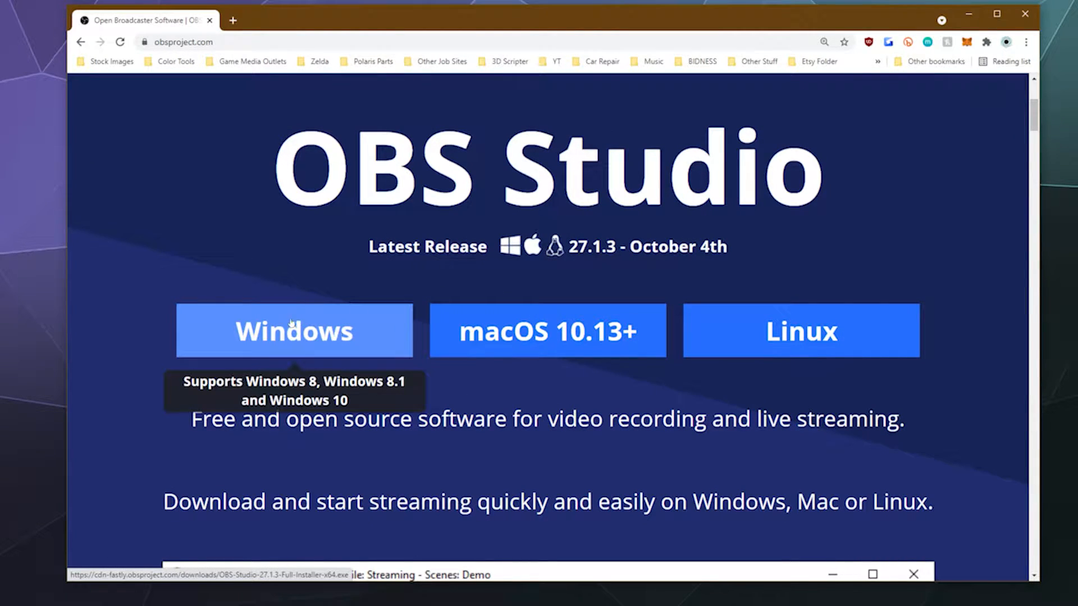
scroll(137, 235, "down", 5)
scroll(137, 236, "up", 6)
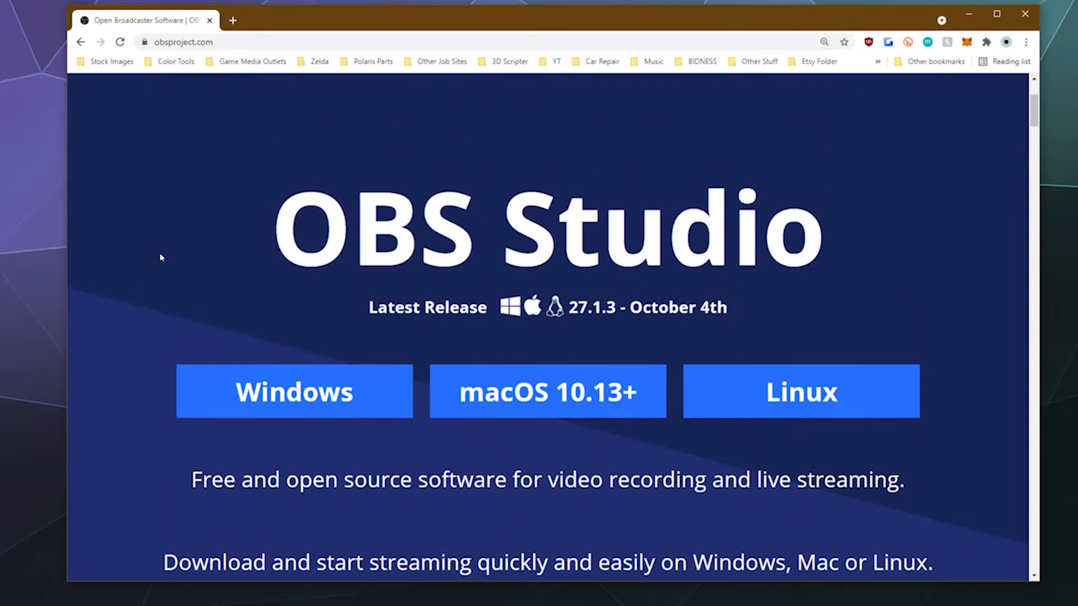
scroll(161, 256, "down", 1)
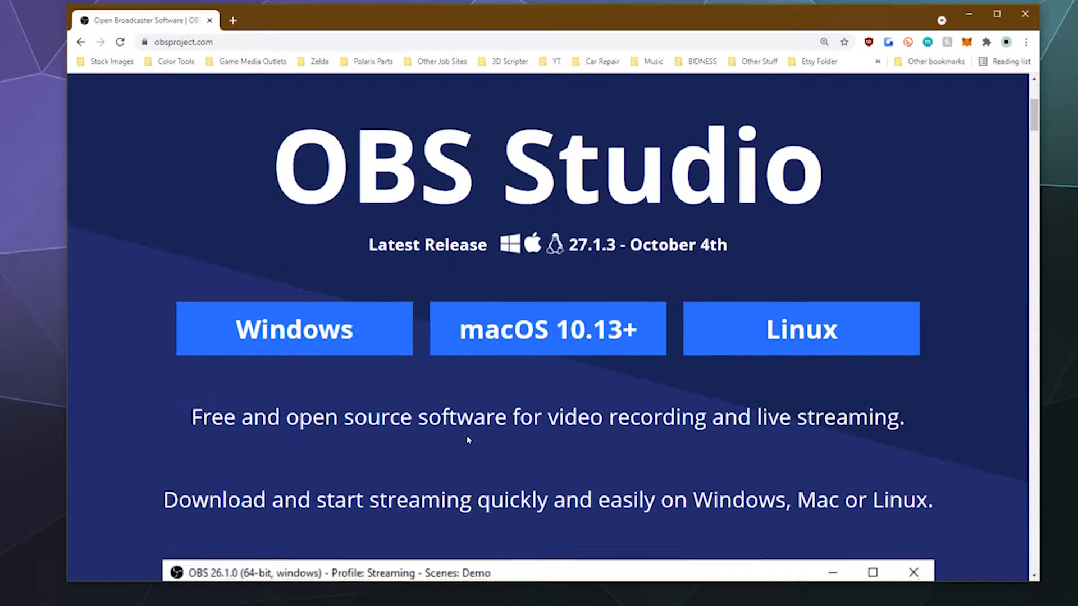
Examine the rest of the OBS homepage, including the program preview image and the sponsors section
scroll(469, 440, "down", 4)
scroll(416, 402, "up", 3)
scroll(415, 403, "down", 7)
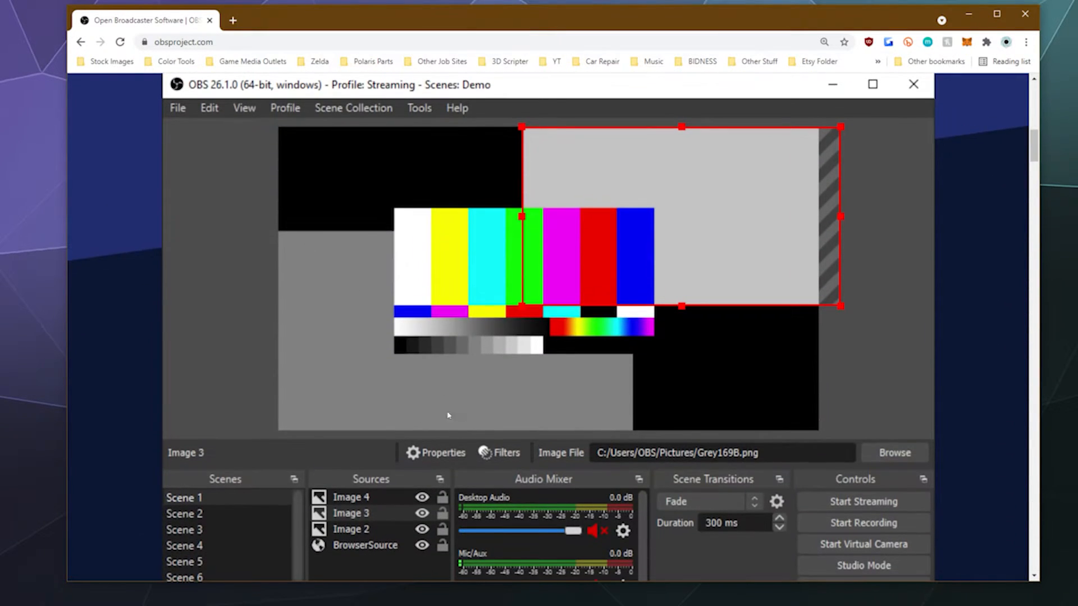
scroll(396, 385, "down", 2)
scroll(547, 251, "down", 4)
scroll(464, 377, "up", 6)
scroll(493, 388, "up", 2)
scroll(384, 375, "down", 4)
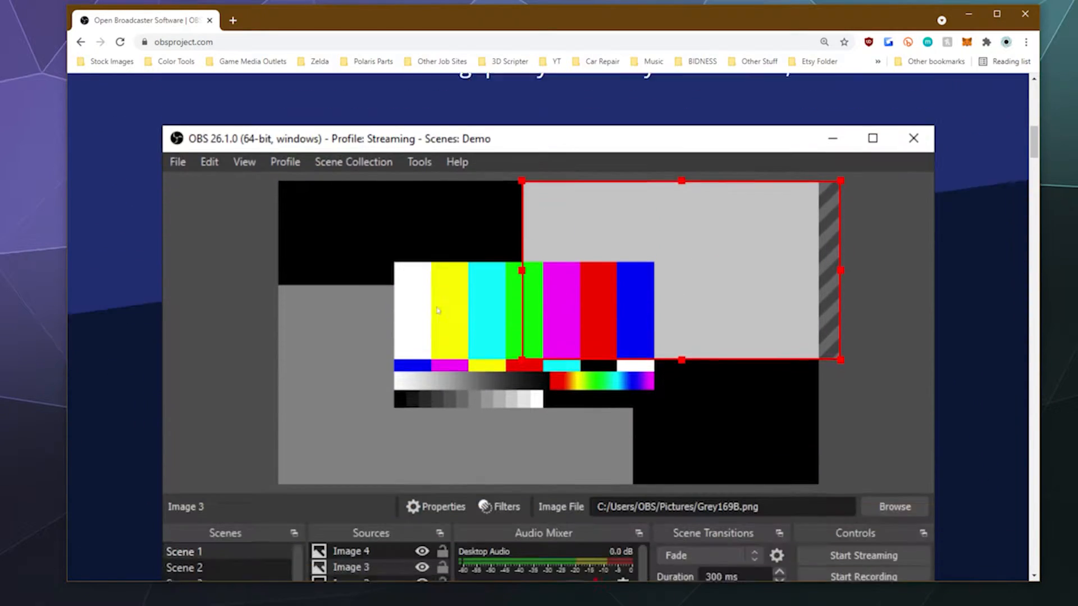
scroll(453, 288, "down", 8)
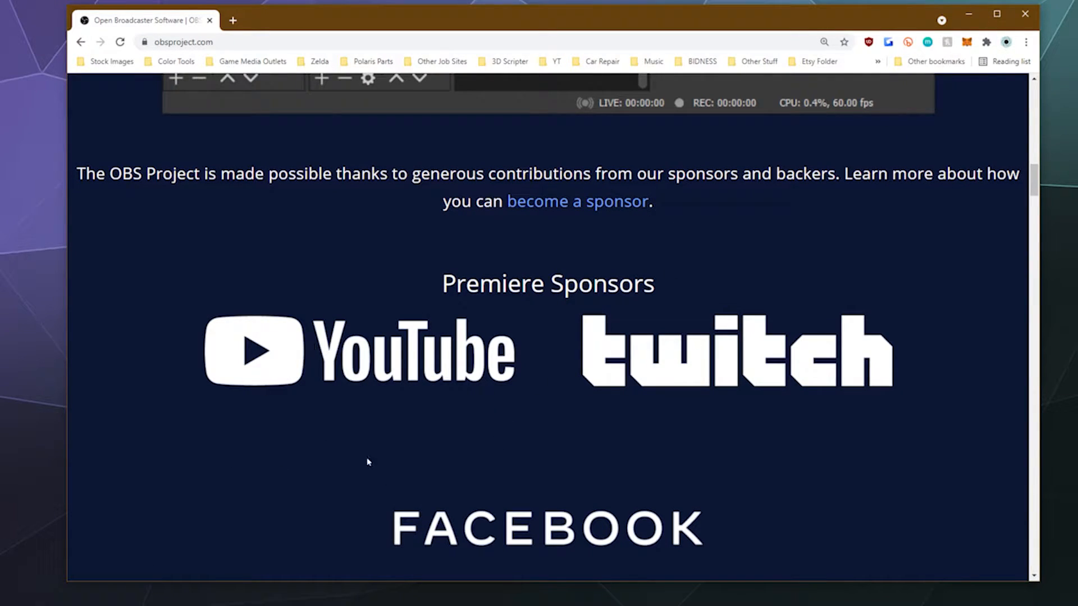
scroll(668, 399, "down", 3)
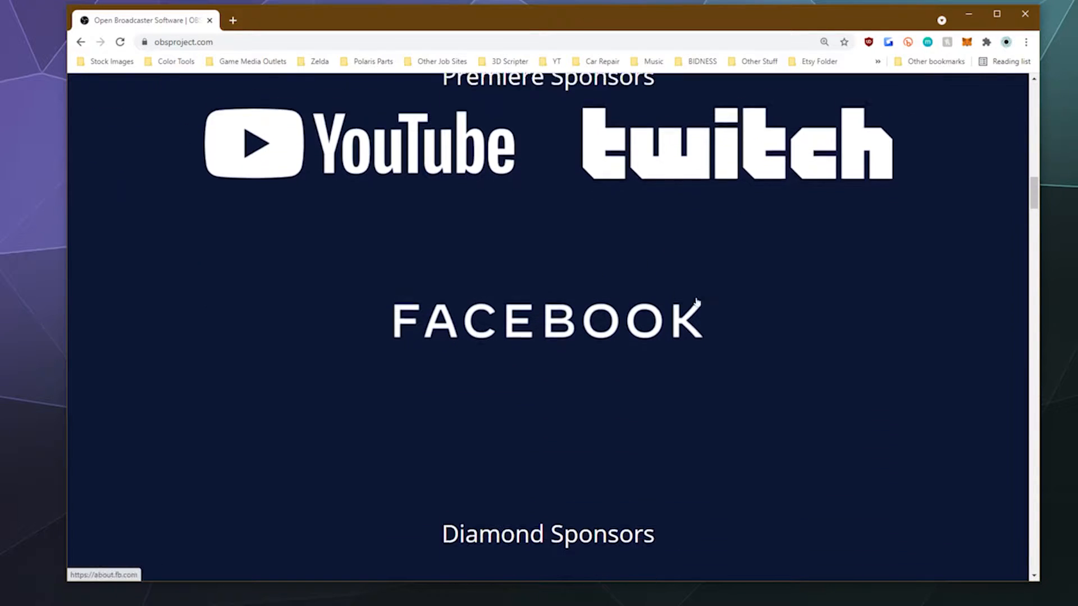
scroll(856, 269, "up", 15)
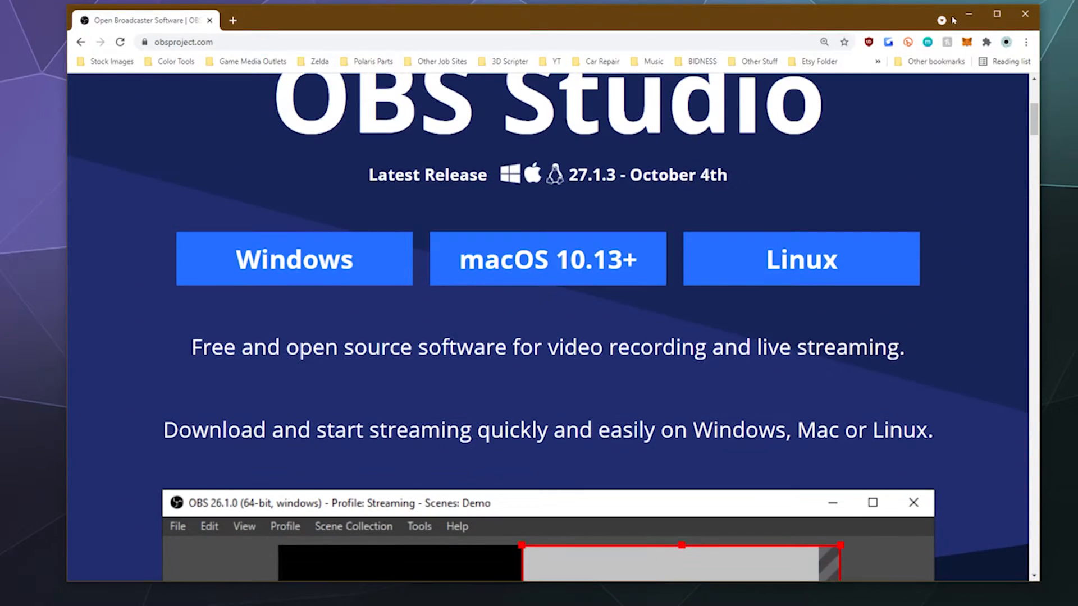
Minimize the browser to return to OBS Studio, nudge its window slightly and focus the scene list
left_click(968, 14)
mouse_move(663, 78)
left_mouse_down()
mouse_move(654, 89)
mouse_move(668, 81)
left_mouse_up()
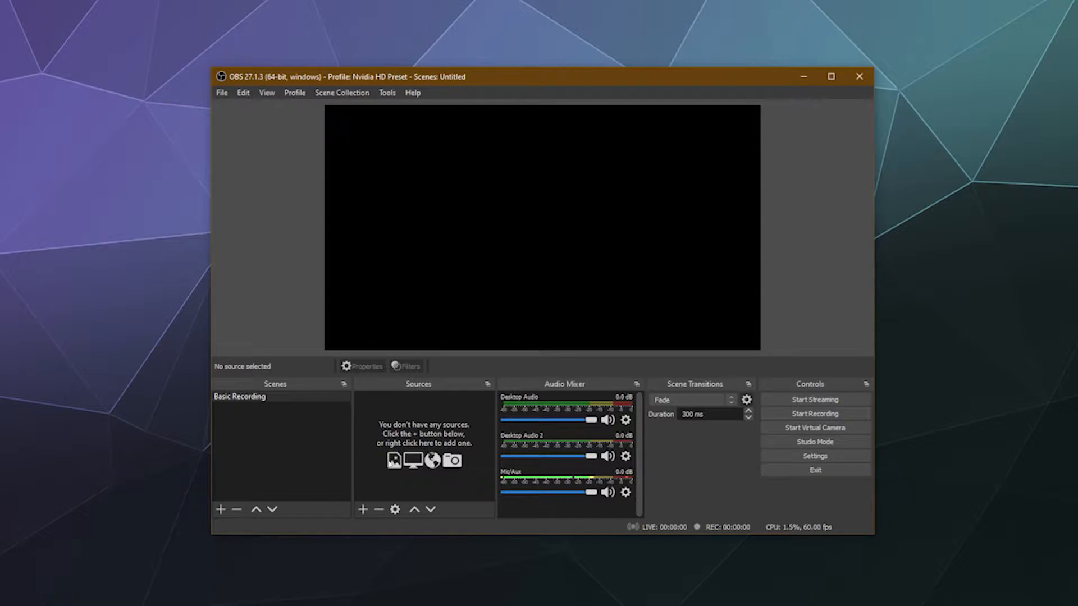
left_click(261, 442)
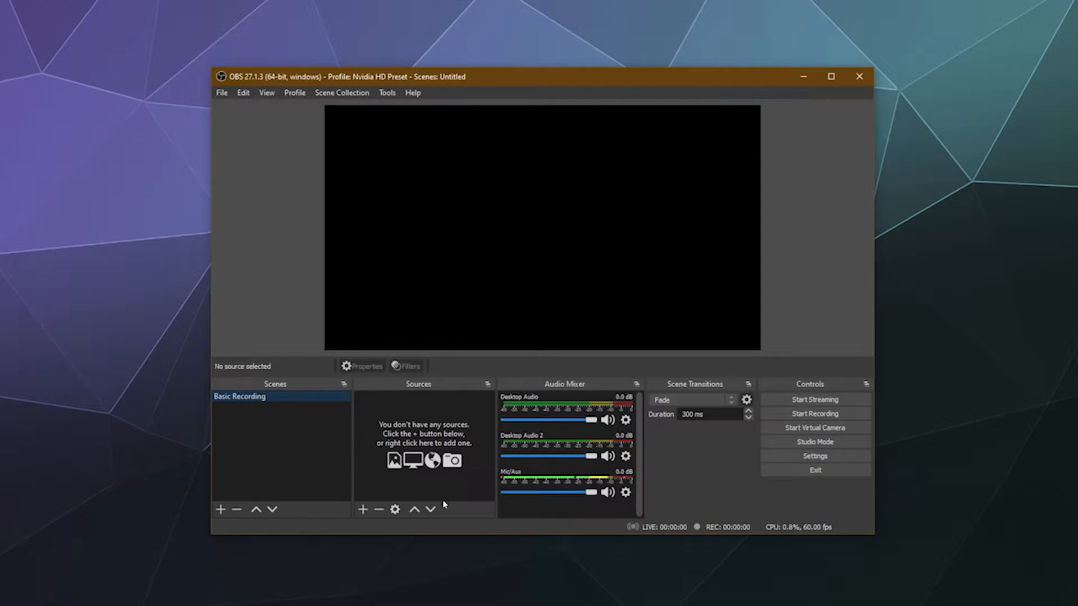
Add a new Display Capture source to the Basic Recording scene, capturing Display 2
left_click(363, 510)
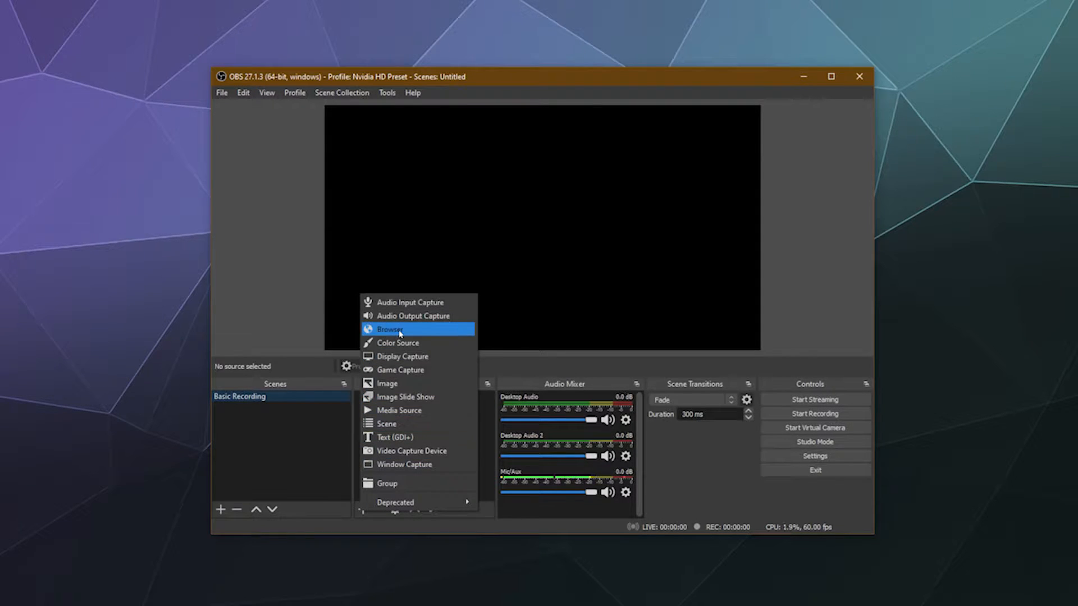
left_click(417, 355)
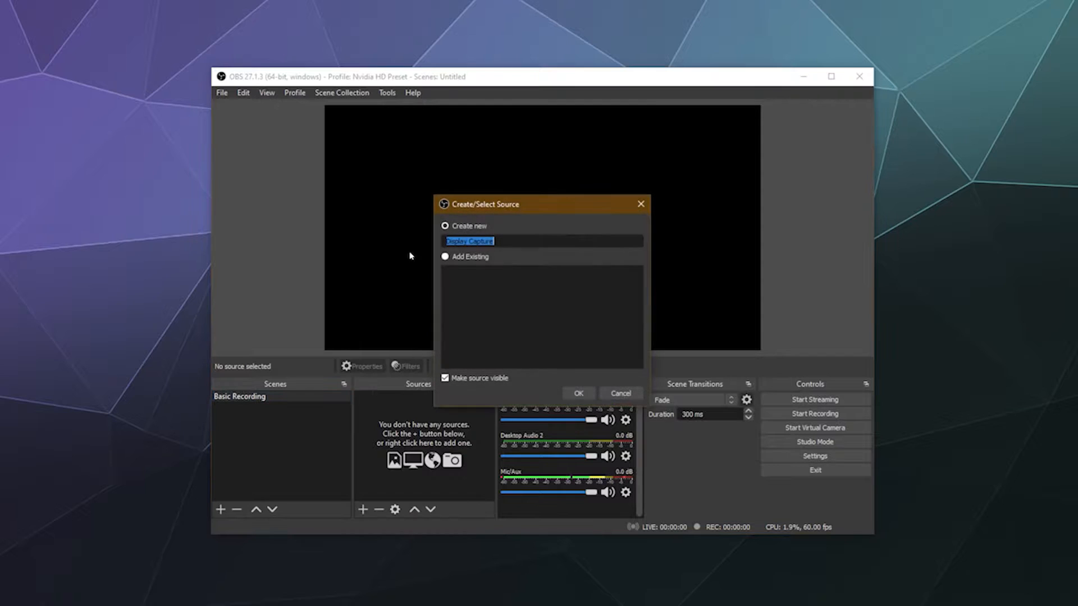
left_click(578, 393)
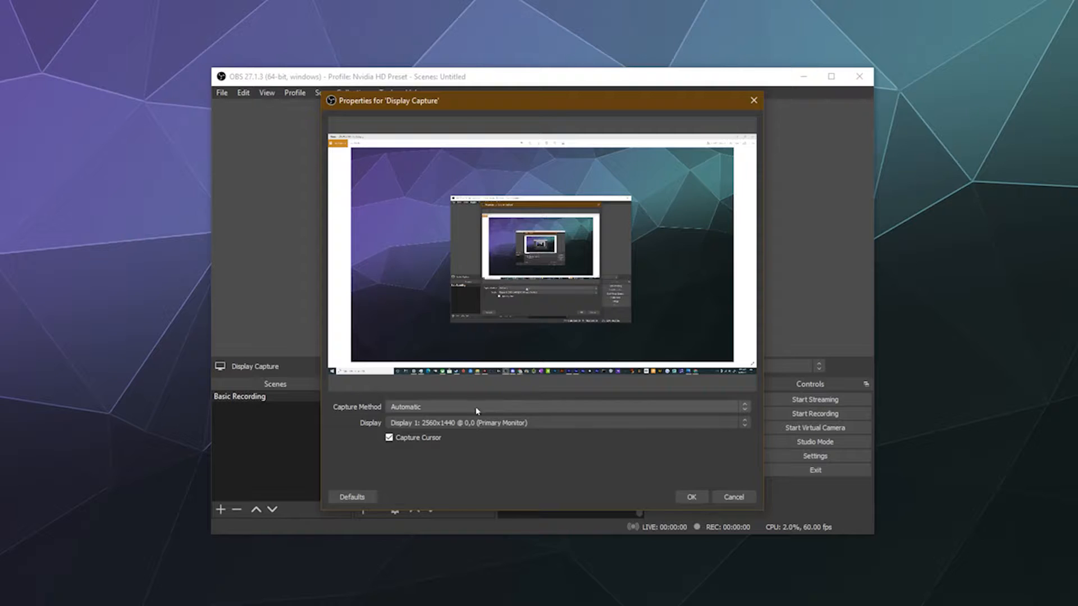
left_click(447, 424)
left_click(446, 441)
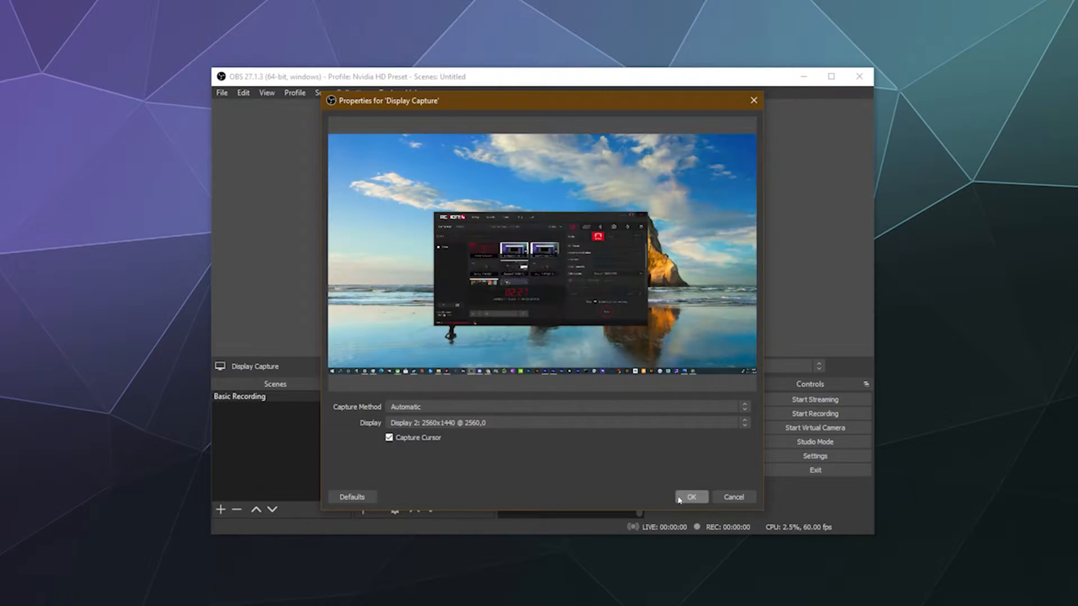
left_click(691, 497)
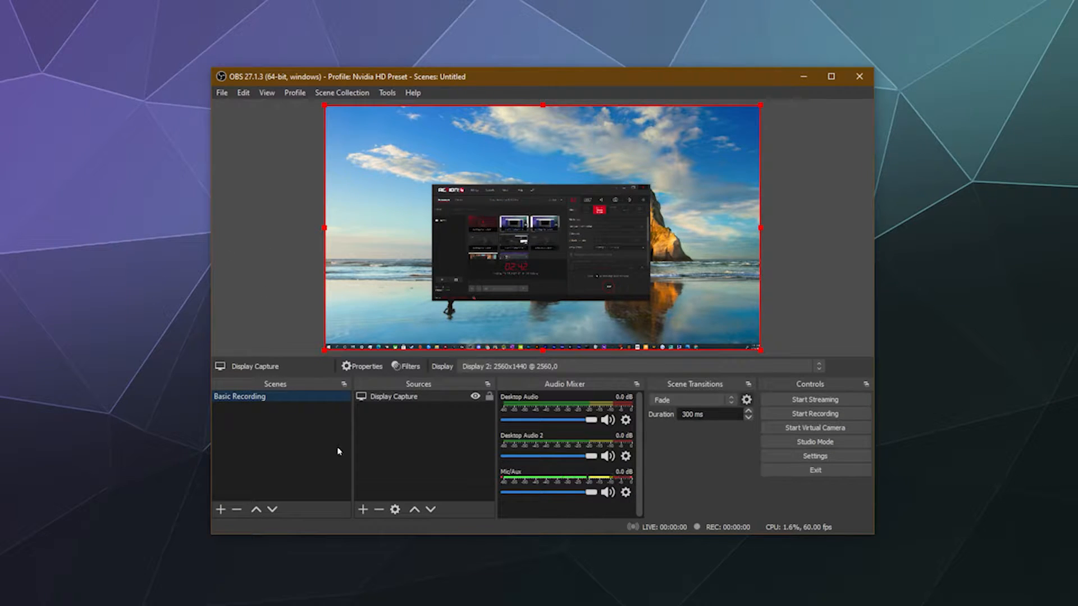
Remove the Display Capture source from the Basic Recording scene
key("Delete")
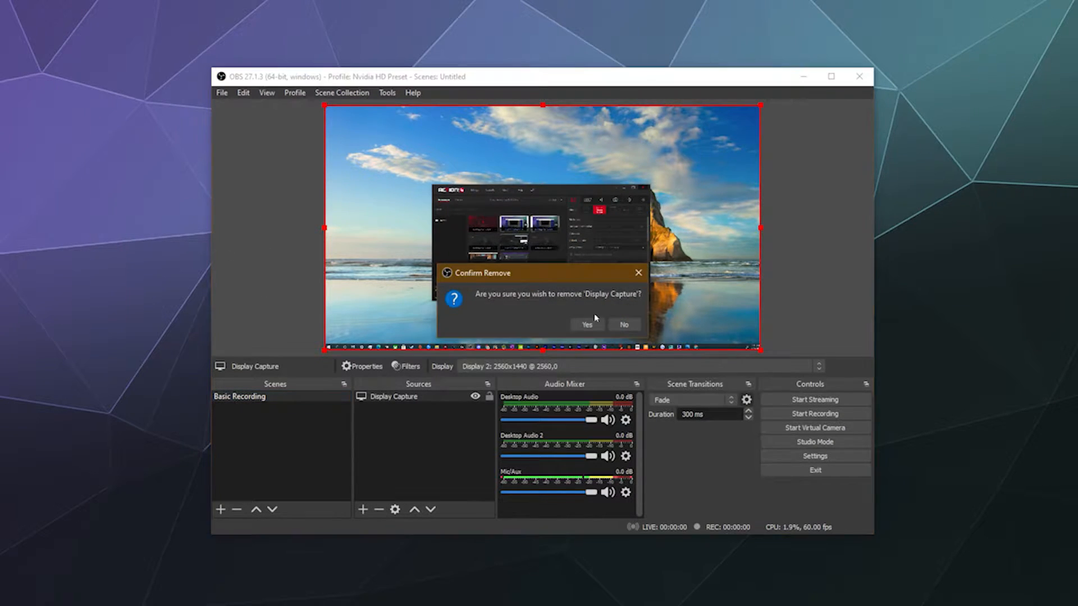
left_click(585, 325)
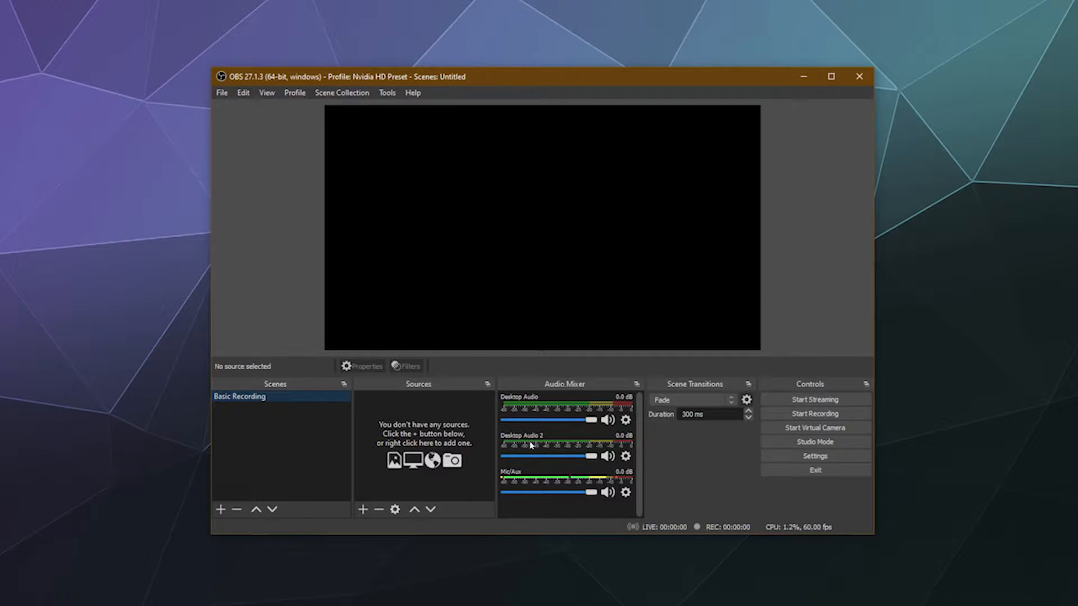
Try out the Mic/Aux and Desktop Audio volume sliders in the audio mixer
mouse_move(588, 494)
left_mouse_down()
mouse_move(556, 508)
mouse_move(570, 495)
mouse_move(596, 496)
mouse_move(563, 507)
mouse_move(598, 504)
left_mouse_up()
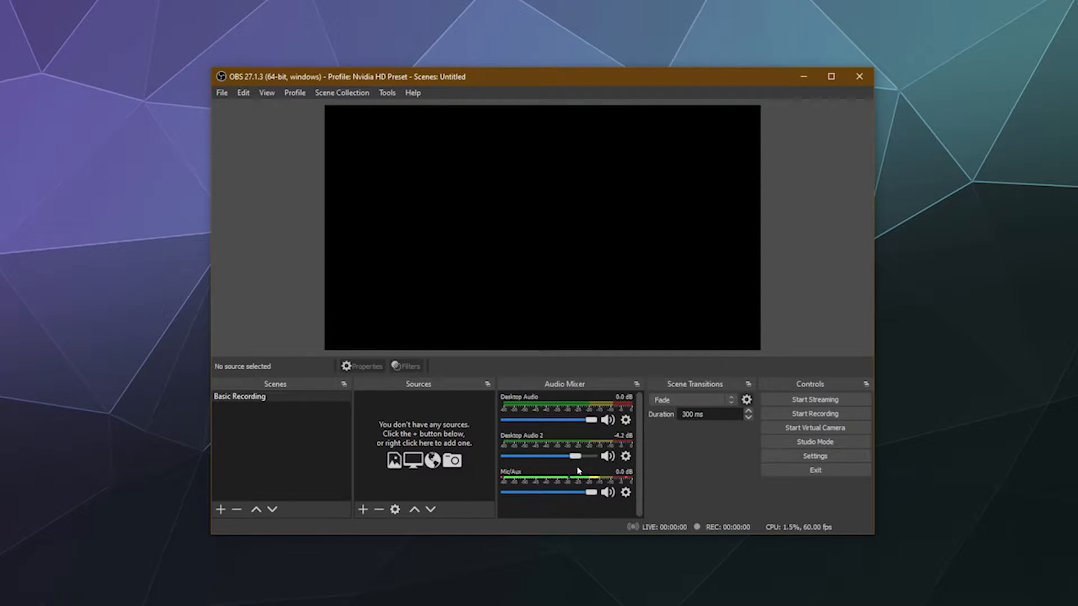
mouse_move(594, 420)
left_mouse_down()
mouse_move(571, 431)
mouse_move(597, 435)
mouse_move(536, 439)
mouse_move(598, 436)
left_mouse_up()
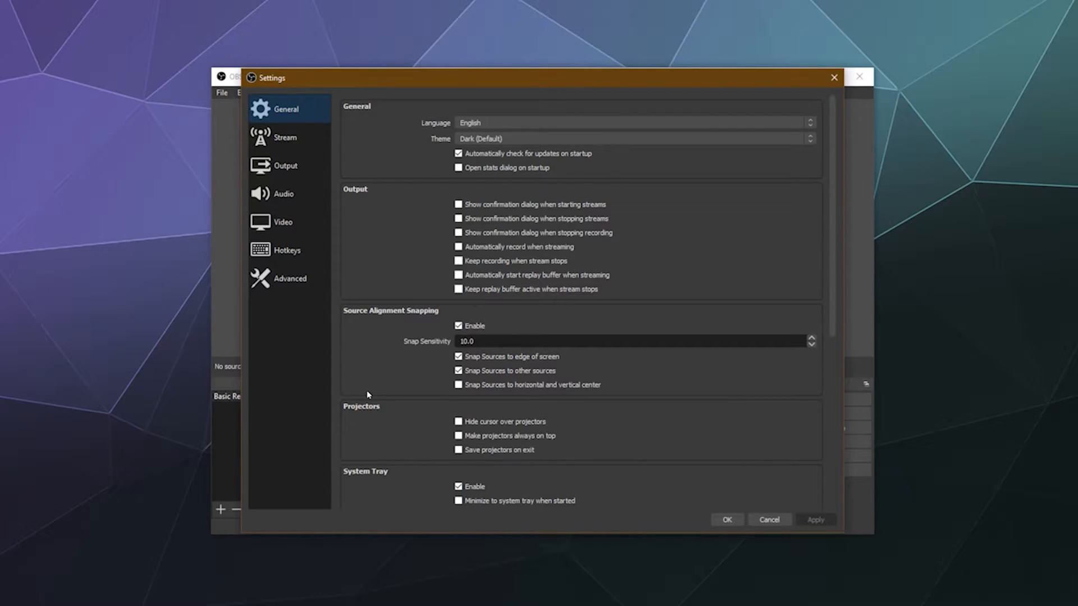
Review the General settings, including the output, system tray, preview and theme options
scroll(403, 483, "down", 3)
scroll(382, 392, "down", 5)
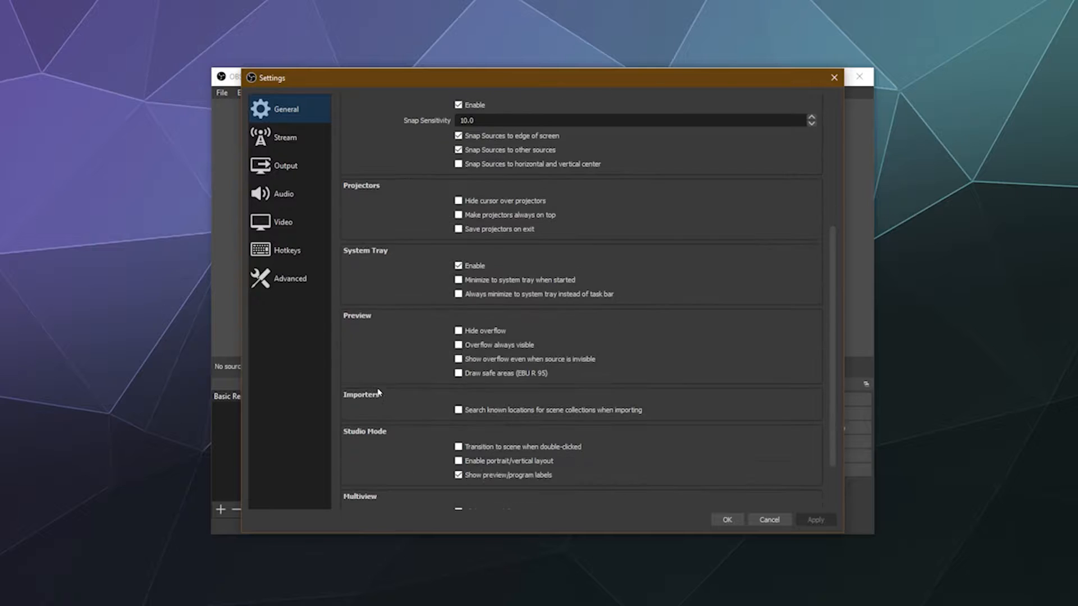
scroll(393, 440, "up", 6)
scroll(393, 440, "up", 3)
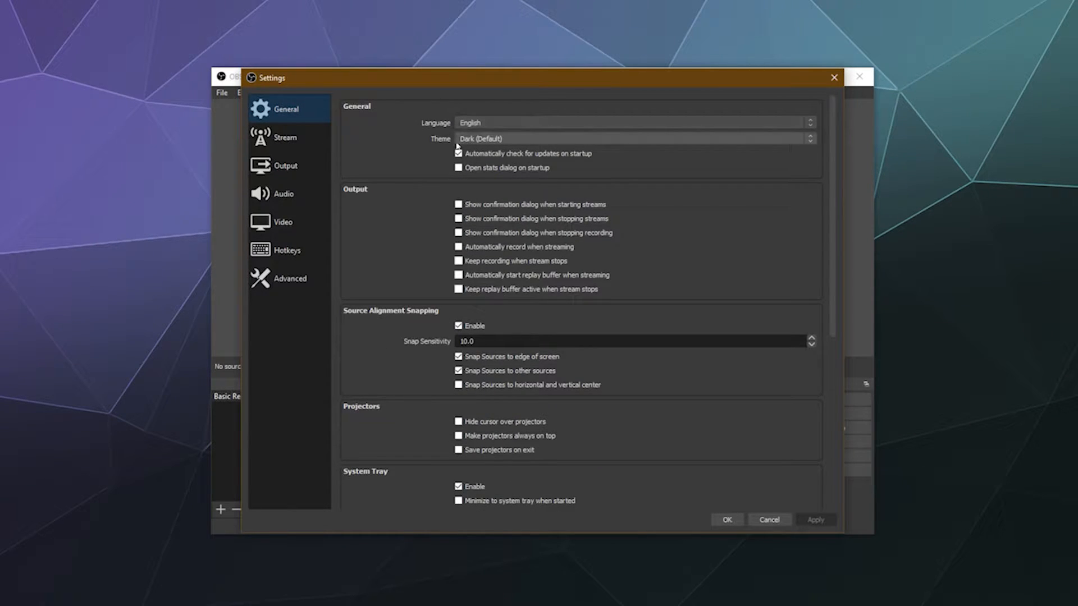
left_click(485, 140)
left_click(485, 142)
mouse_move(410, 82)
left_mouse_down()
mouse_move(474, 82)
mouse_move(418, 88)
left_mouse_up()
Open the Stream settings and review the list of available streaming services
left_click(316, 143)
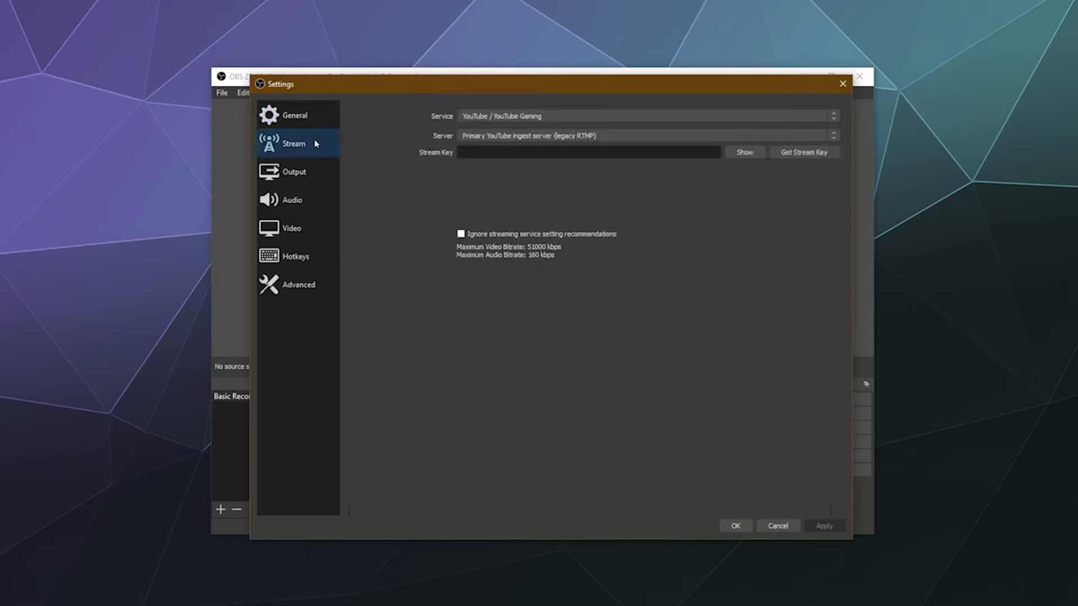
left_click(565, 116)
left_click(397, 124)
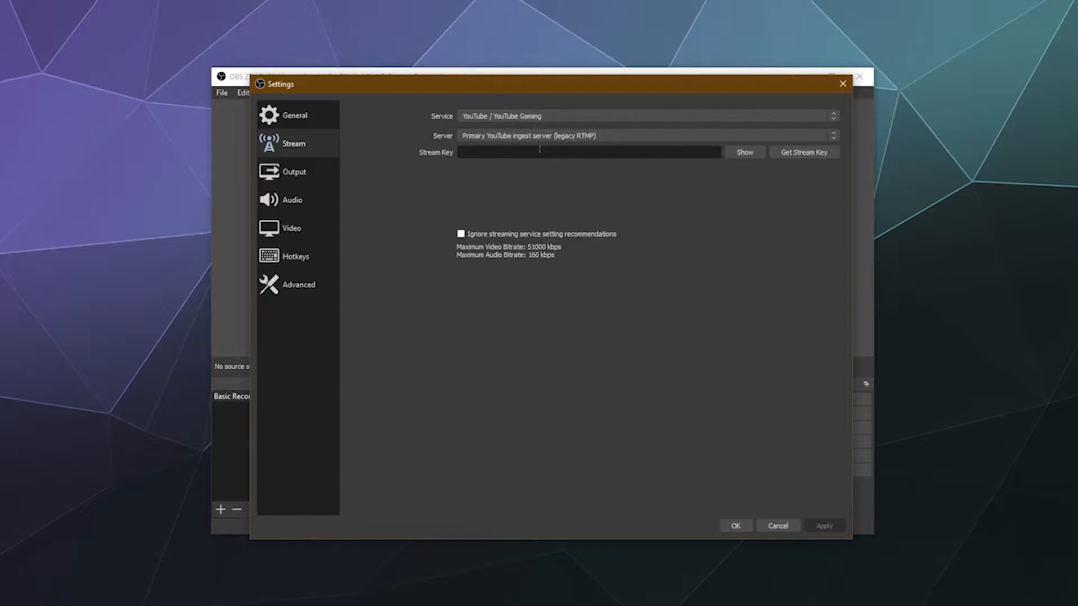
left_click(527, 116)
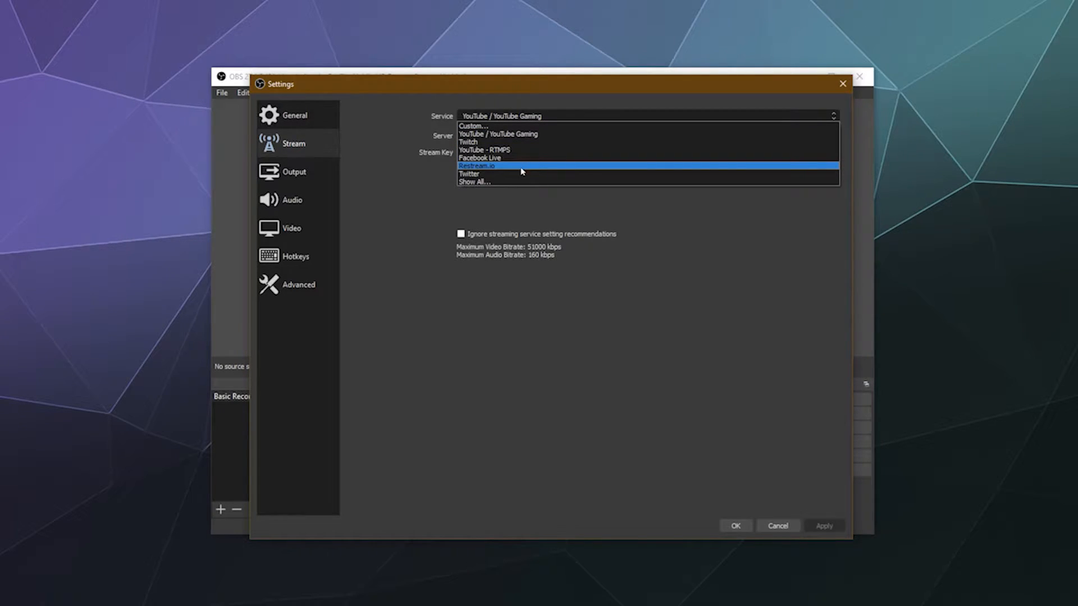
left_click(381, 180)
Set the streaming service to Custom and look at its server and stream key fields
left_click(486, 117)
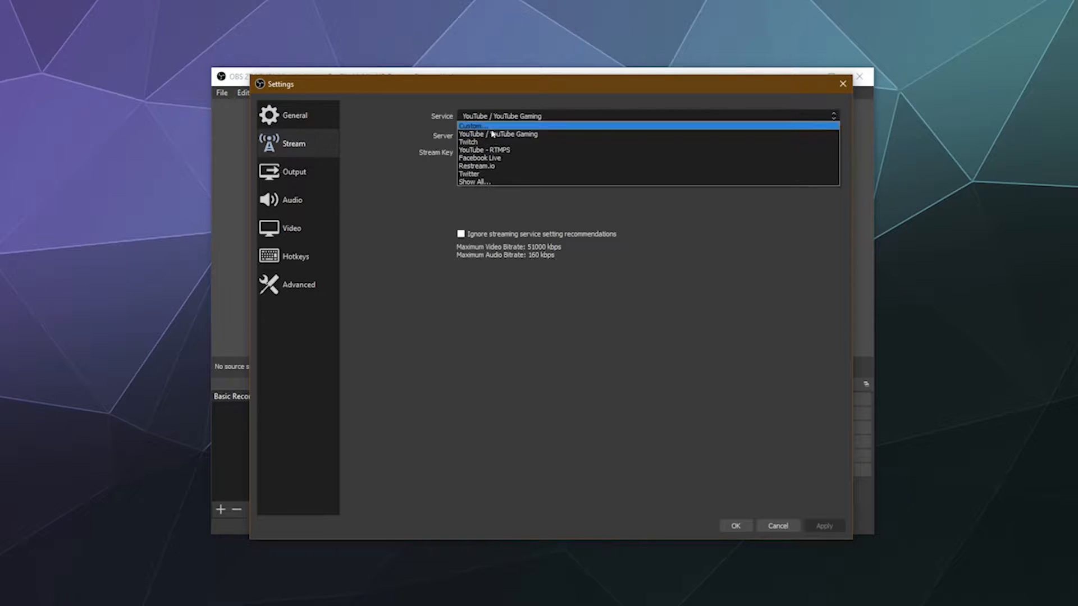
left_click(486, 127)
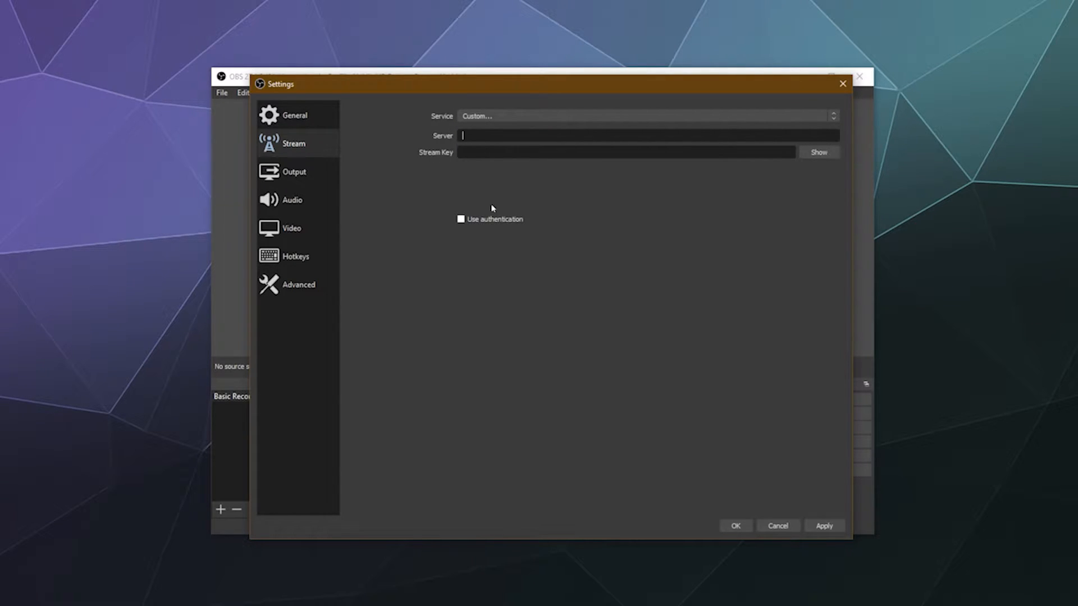
left_click(466, 136)
left_click(465, 153)
left_click(502, 116)
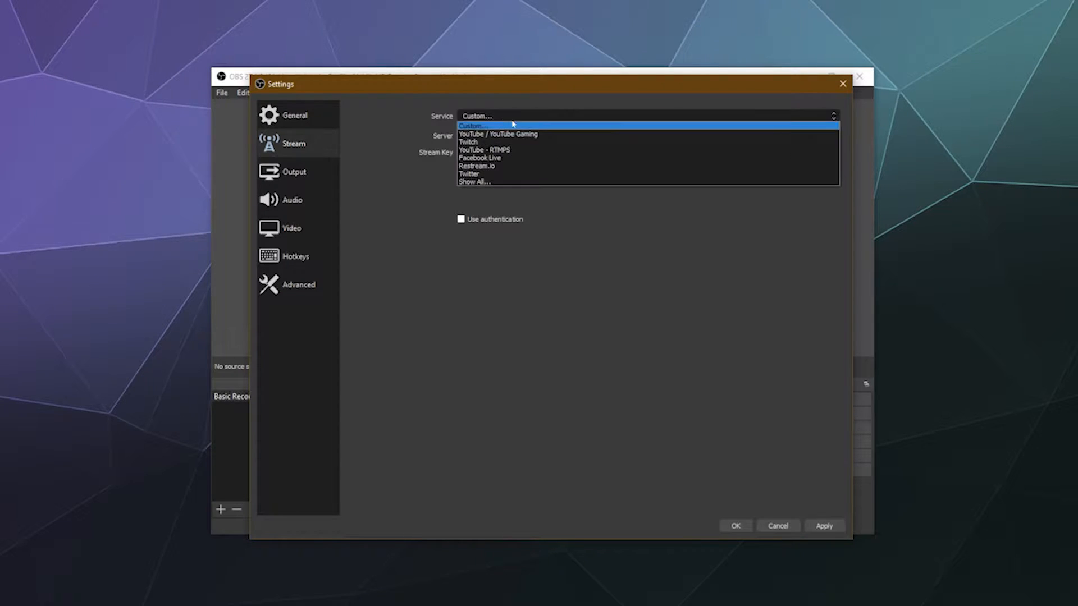
left_click(506, 136)
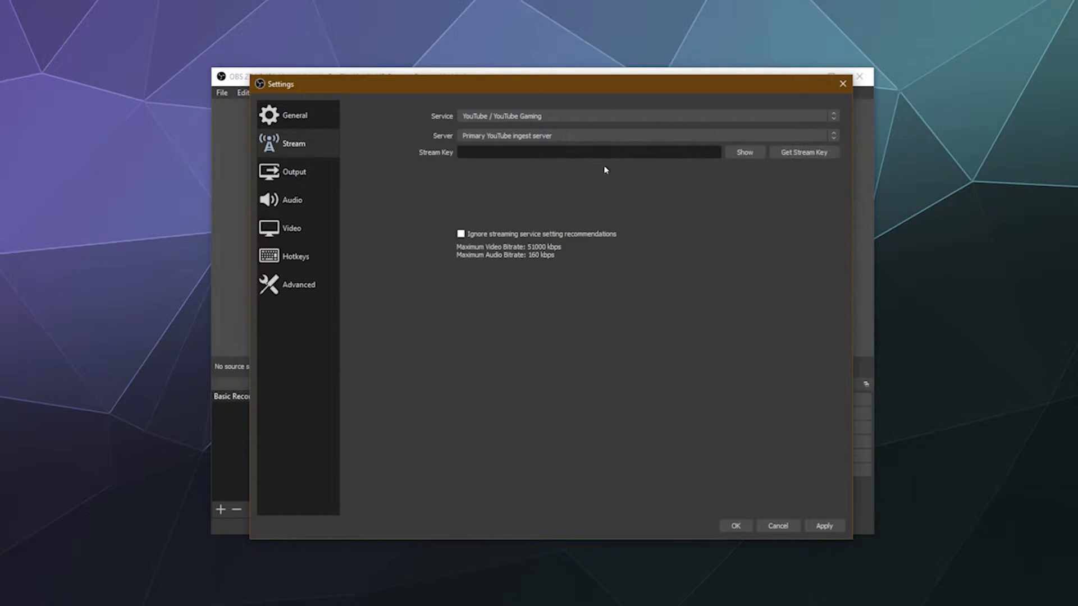
left_click(494, 116)
left_click(496, 143)
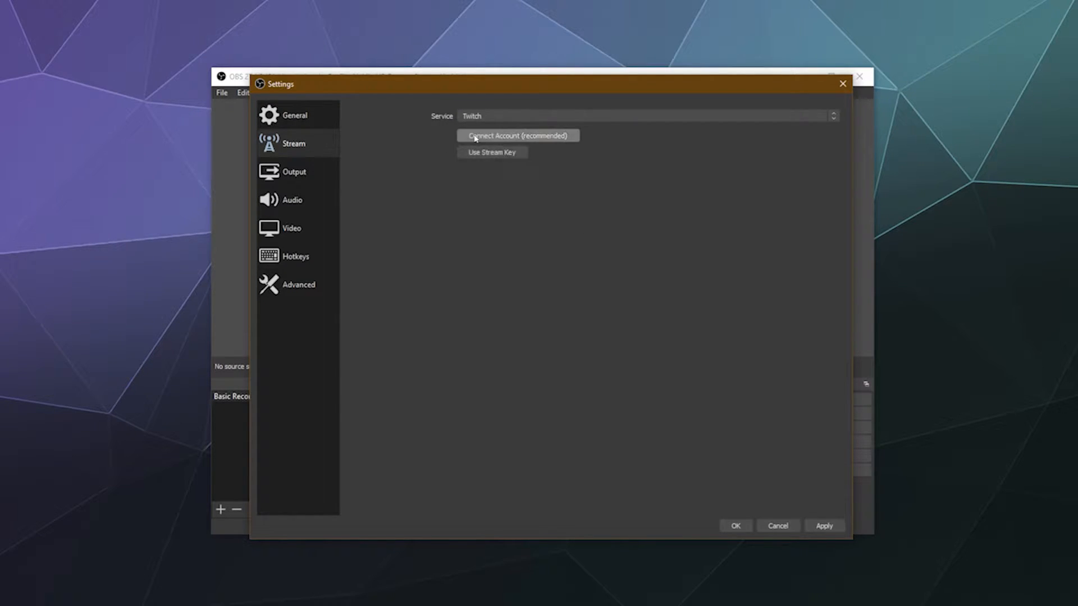
left_click(474, 140)
left_click(492, 156)
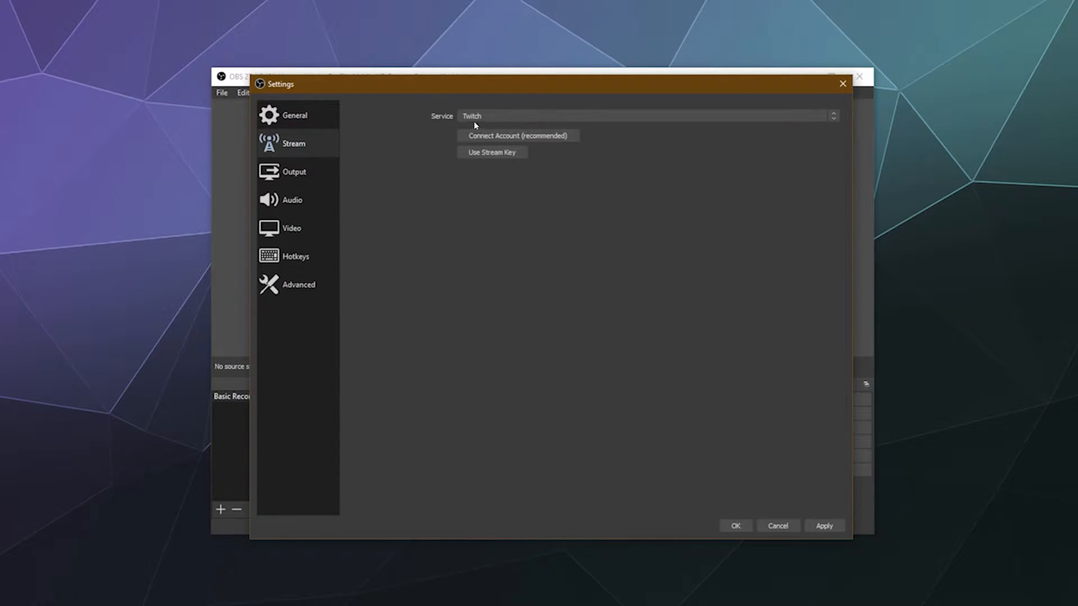
Set the streaming service back to YouTube / YouTube Gaming and check the other services in the list
left_click(474, 117)
left_click(477, 132)
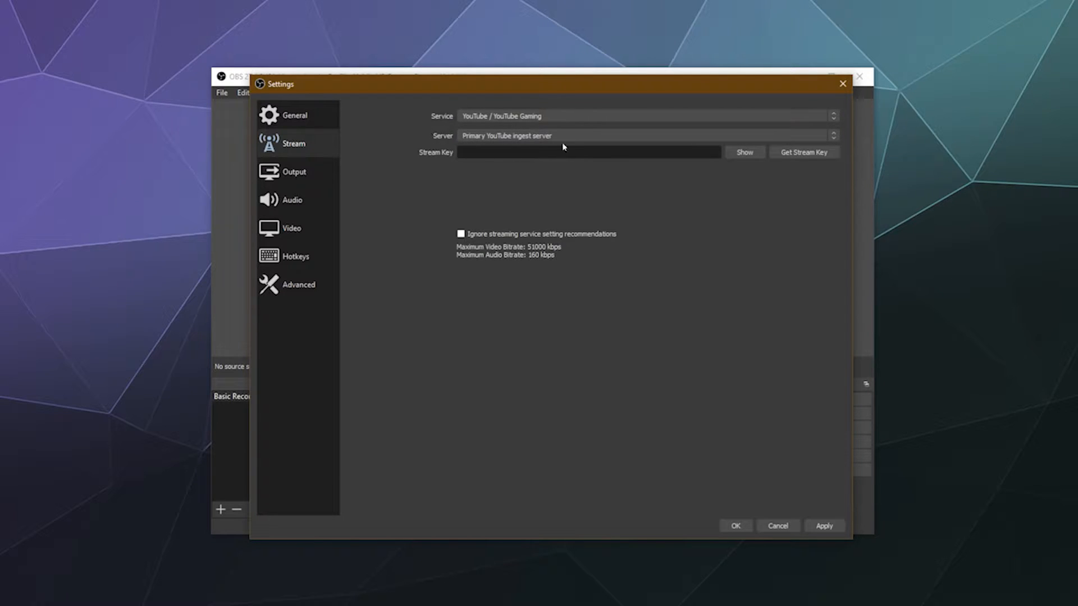
left_click(484, 115)
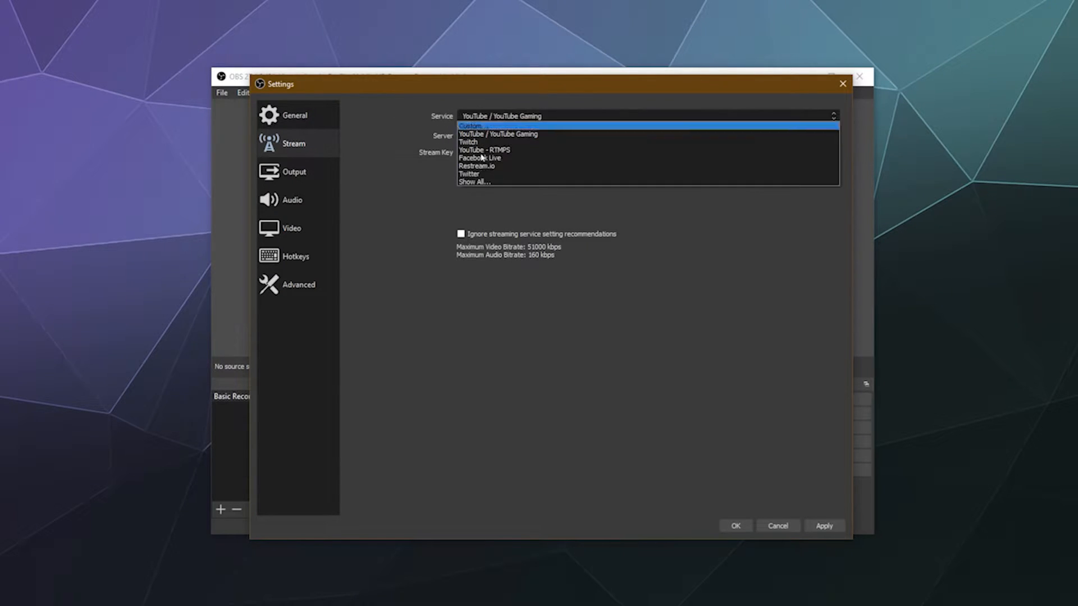
left_click(499, 133)
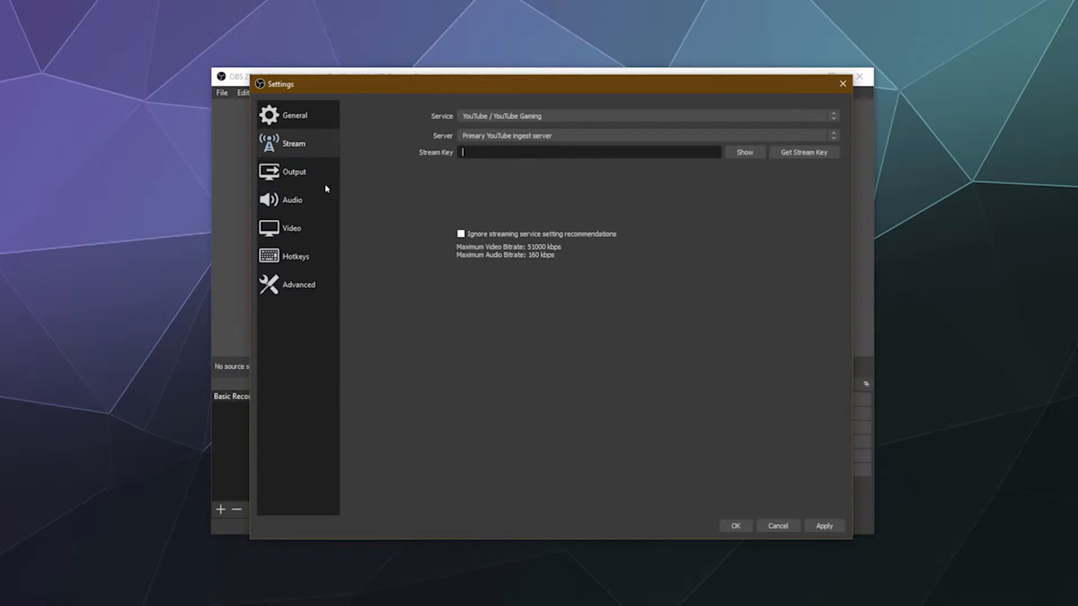
Look over the streaming options in the Output settings and open the Audio settings
left_click(312, 175)
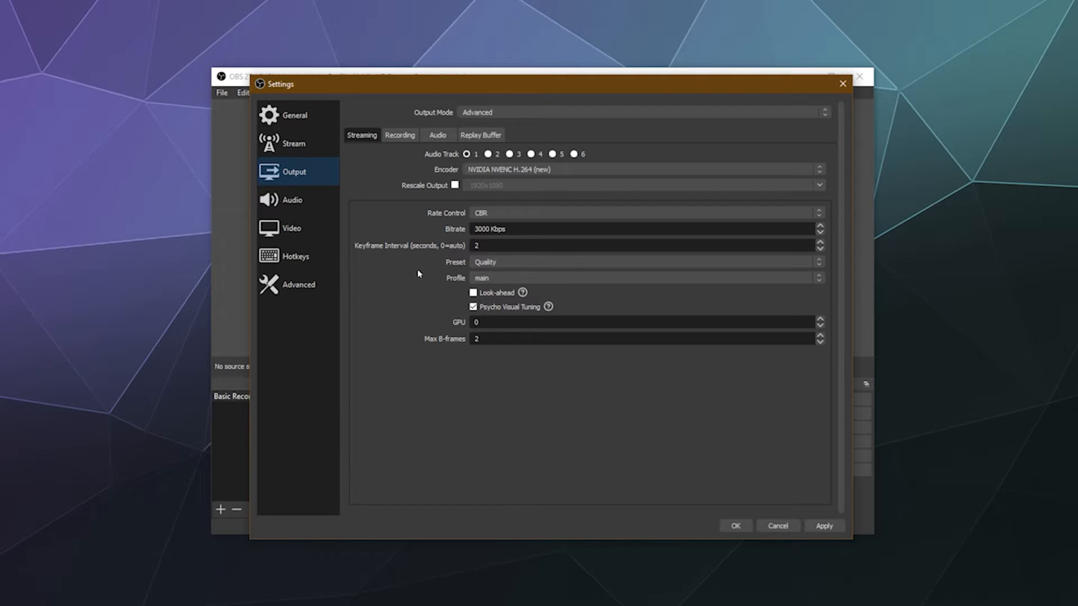
left_click(292, 199)
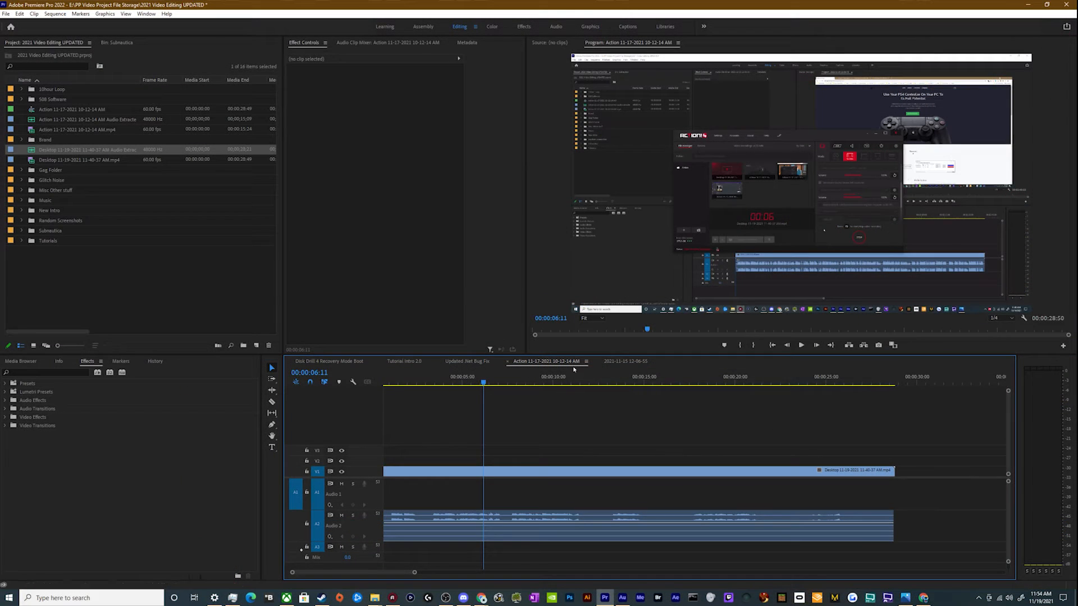
left_click(627, 361)
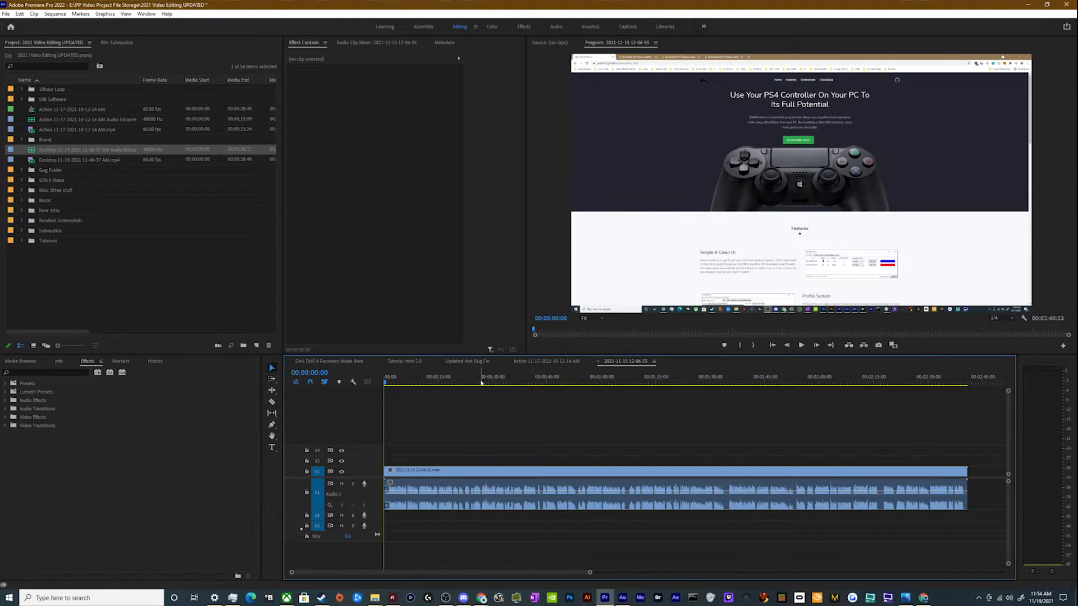
left_click(21, 241)
left_click(31, 251)
left_click_drag(459, 437, 459, 548)
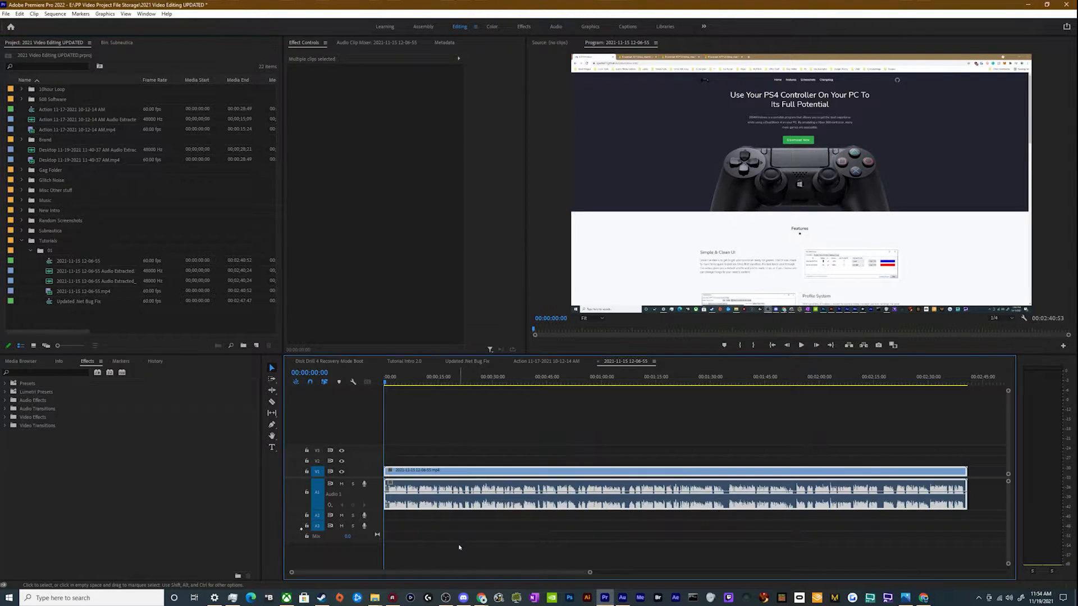
key("Delete")
left_click_drag(83, 291, 371, 484)
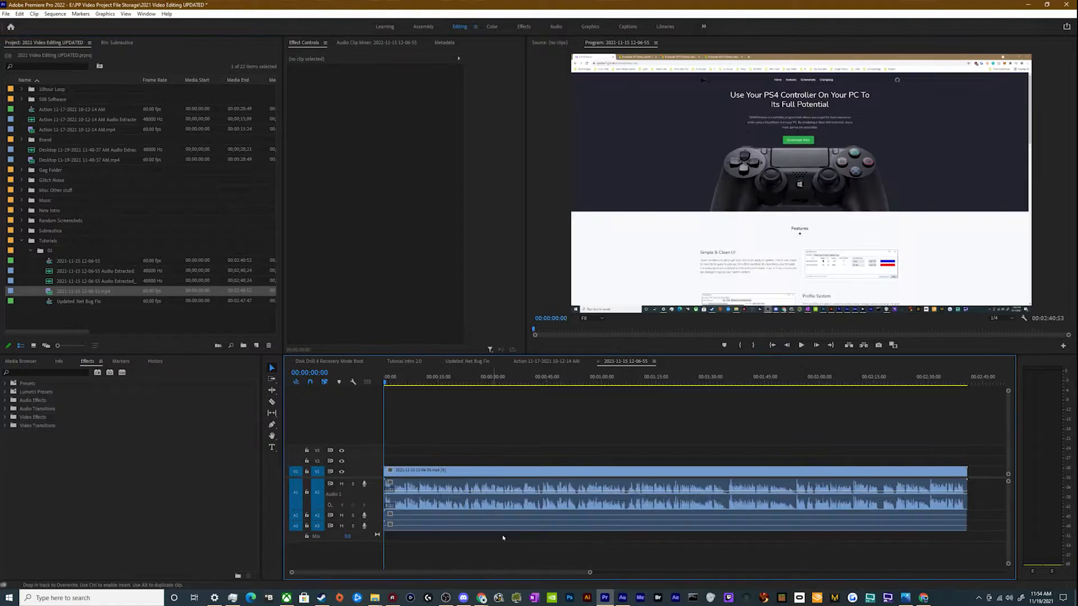
Expand the Audio 2 and Audio 3 tracks in the timeline and inspect the clip's separate audio tracks
left_click(449, 380)
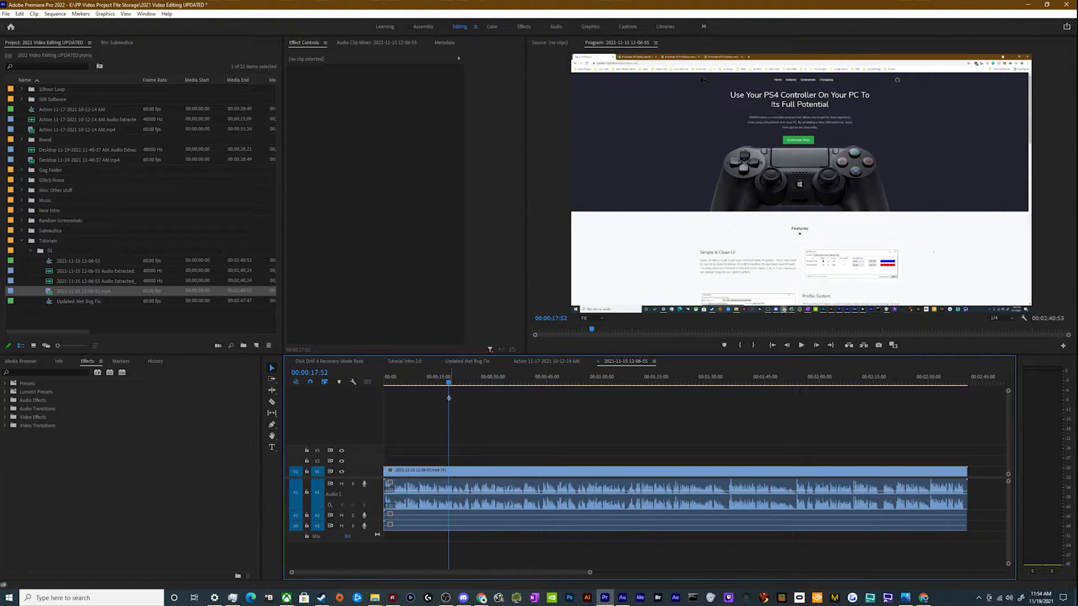
double_click(377, 516)
double_click(378, 545)
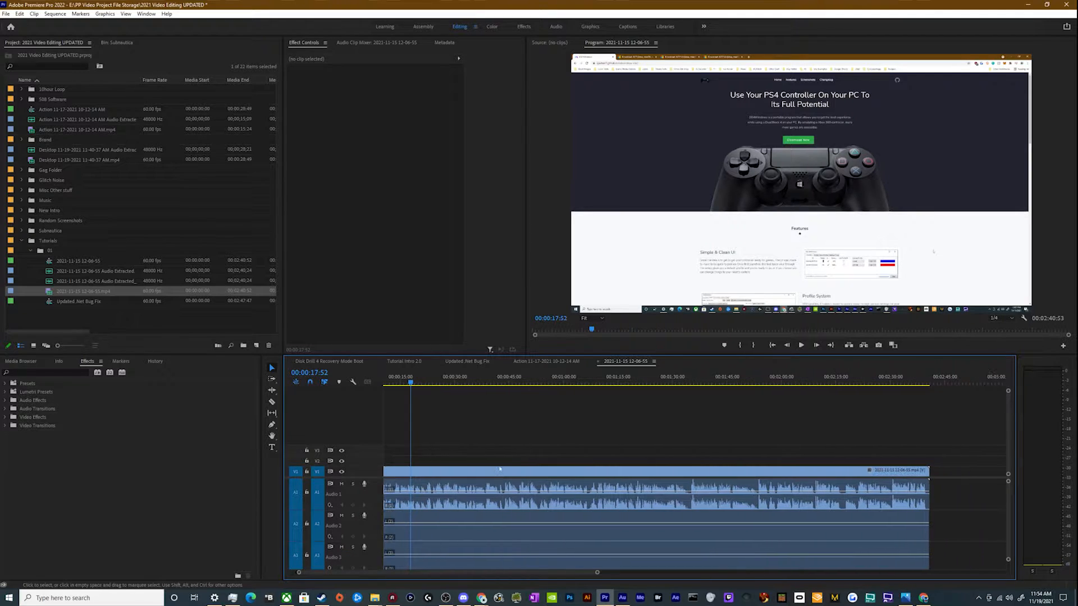
left_click(497, 508)
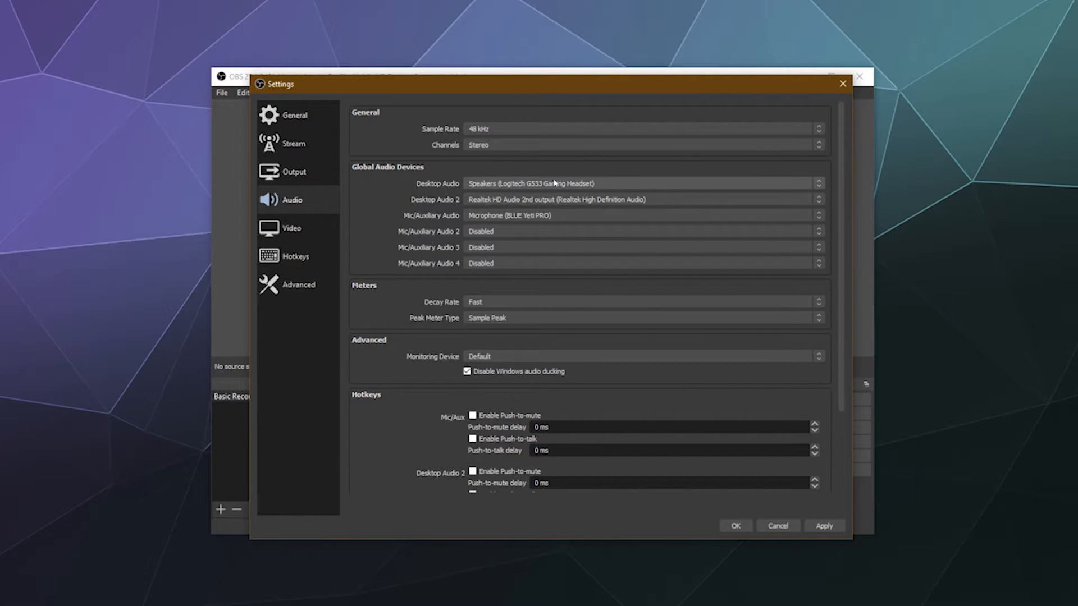
Back in OBS, review the Desktop Audio and Desktop Audio 2 device lists, choosing Speakers (Logitech G533 Gaming Headset) and Realtek HD Audio 2nd output
left_click(527, 184)
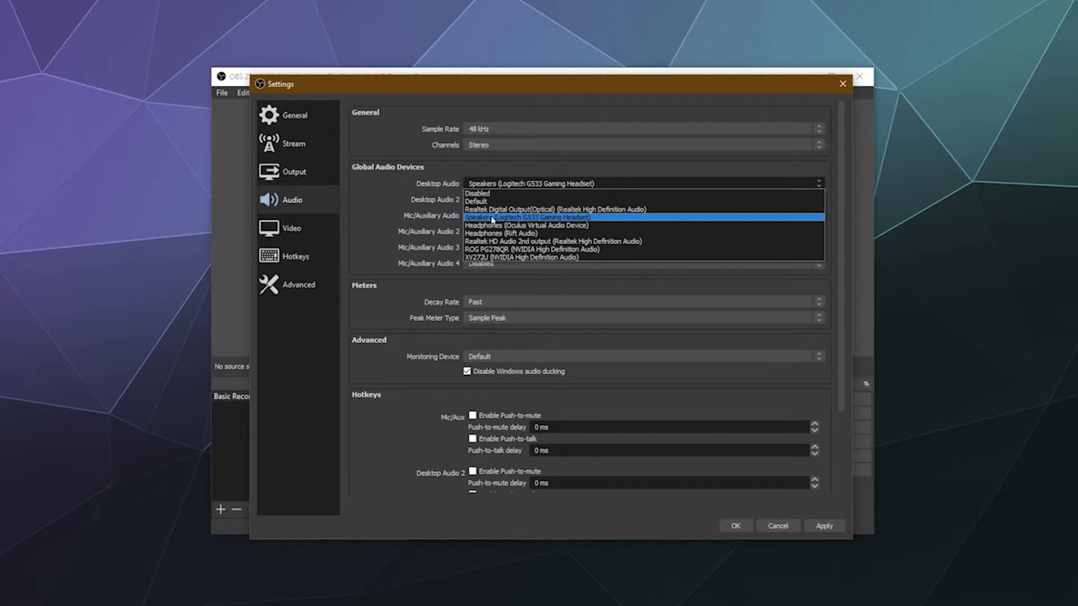
left_click(492, 217)
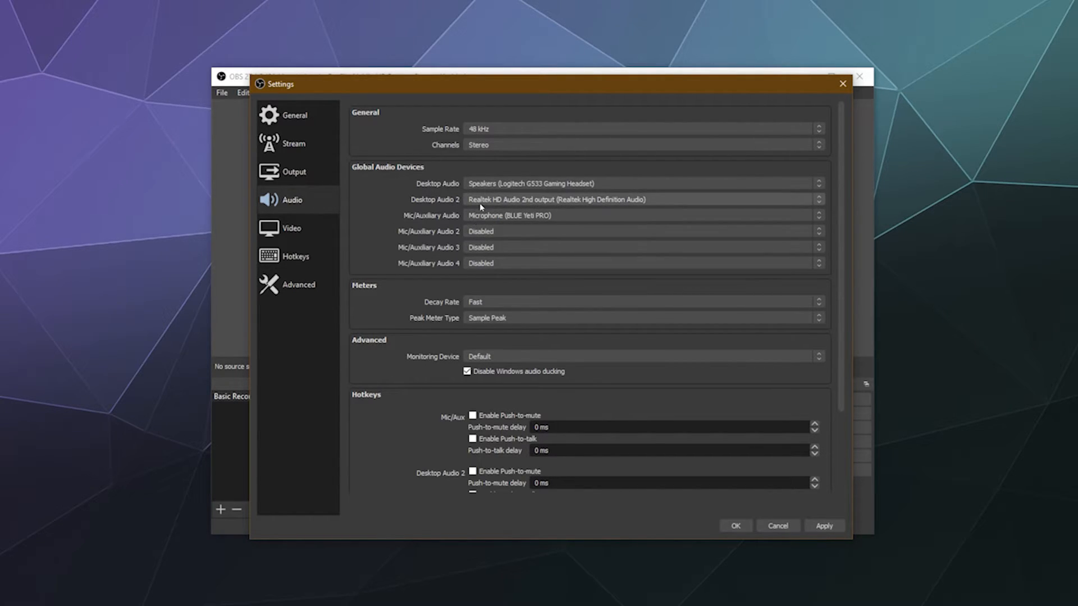
left_click(527, 200)
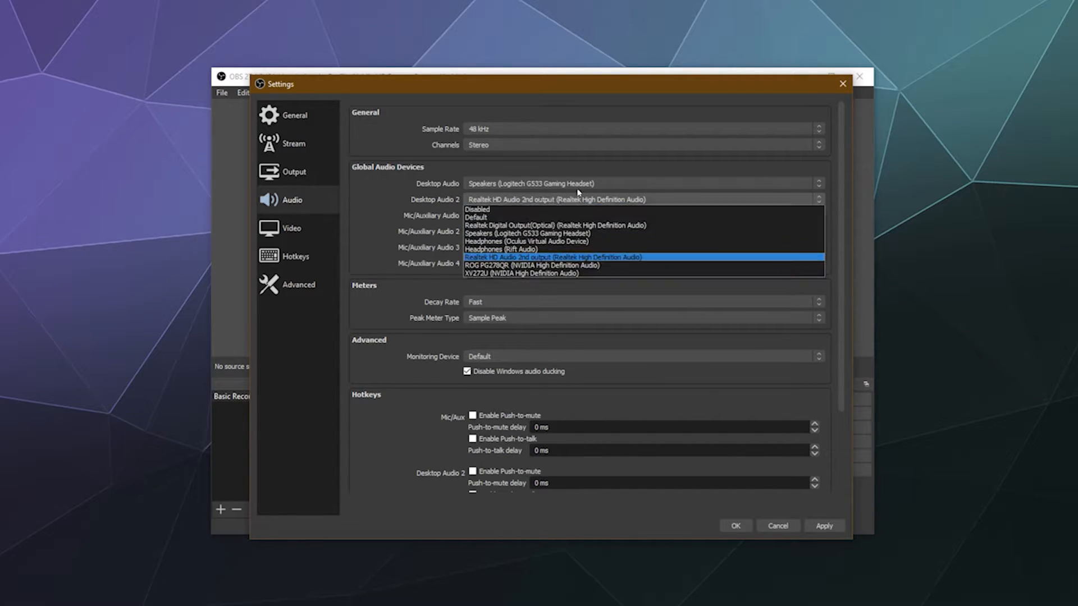
left_click(494, 257)
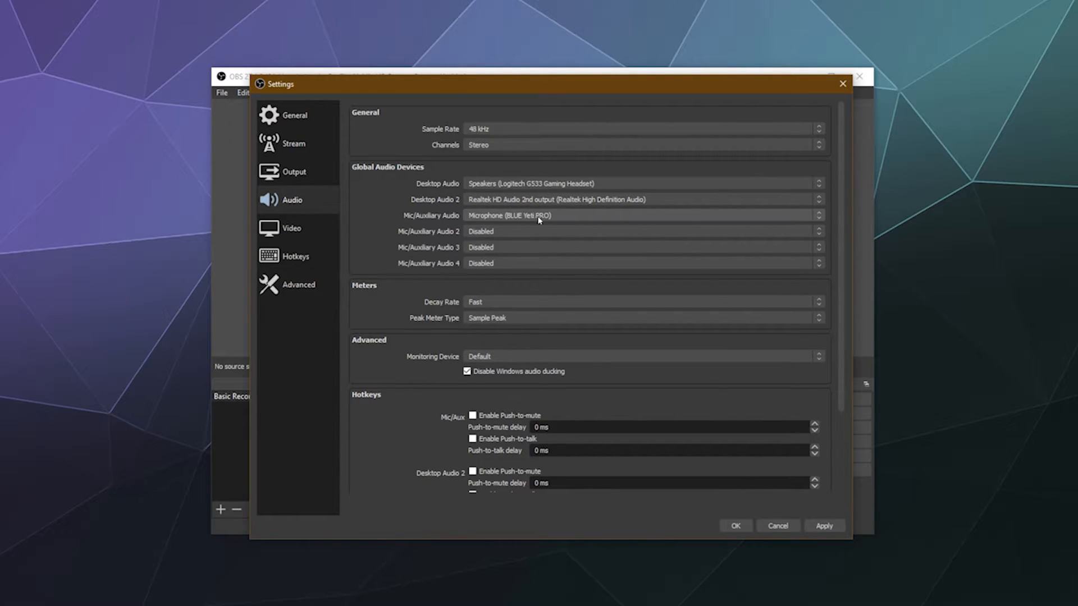
Try Default and Microphone (Logitech BRIO) for Mic/Auxiliary Audio, and return it to Microphone (BLUE Yeti PRO)
left_click(502, 219)
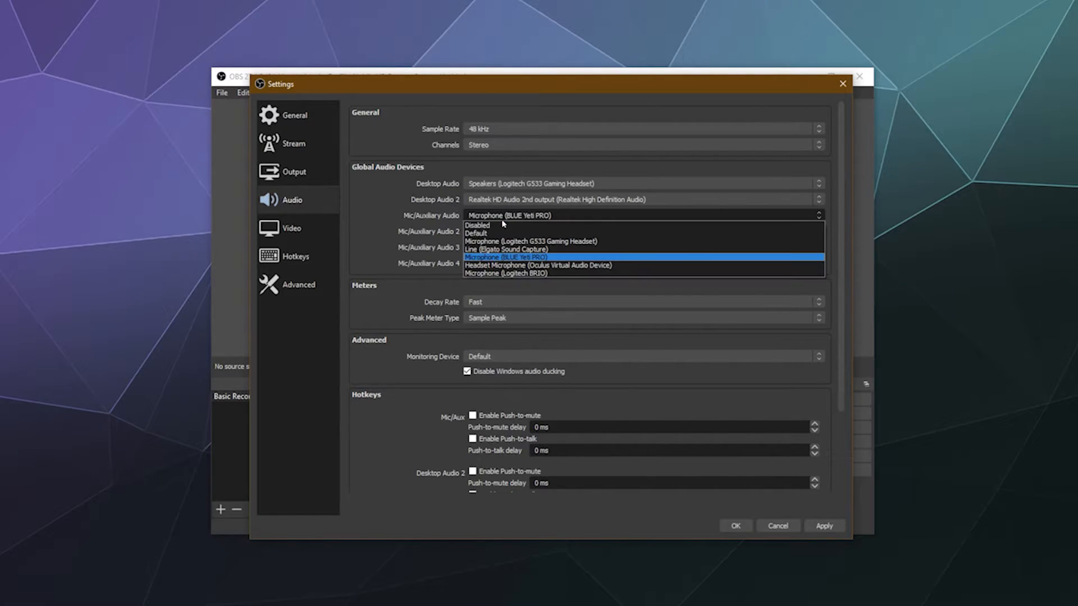
left_click(500, 233)
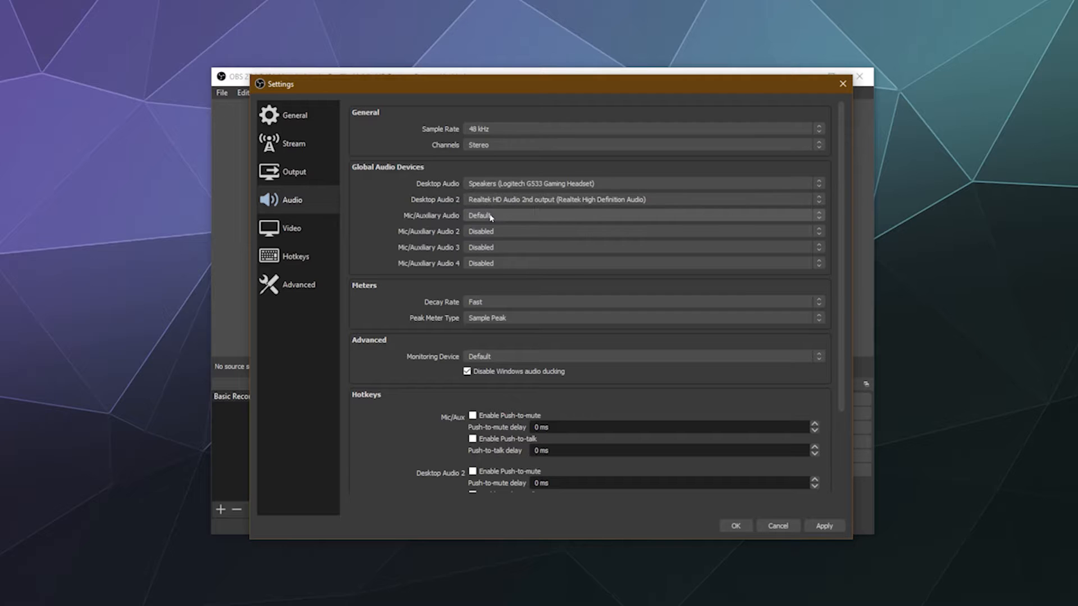
left_click(493, 215)
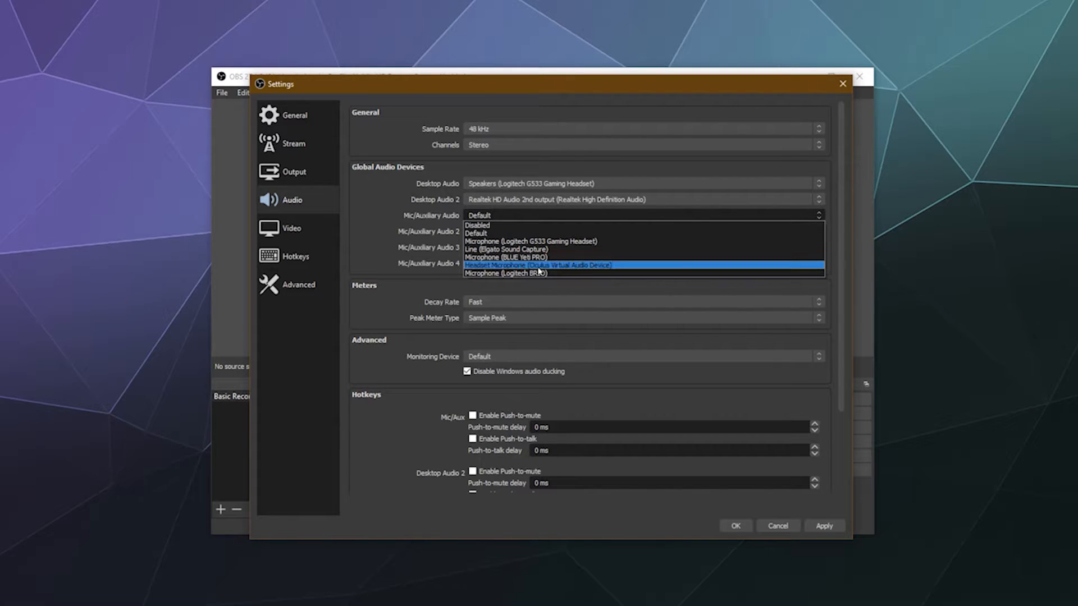
left_click(527, 273)
left_click(505, 216)
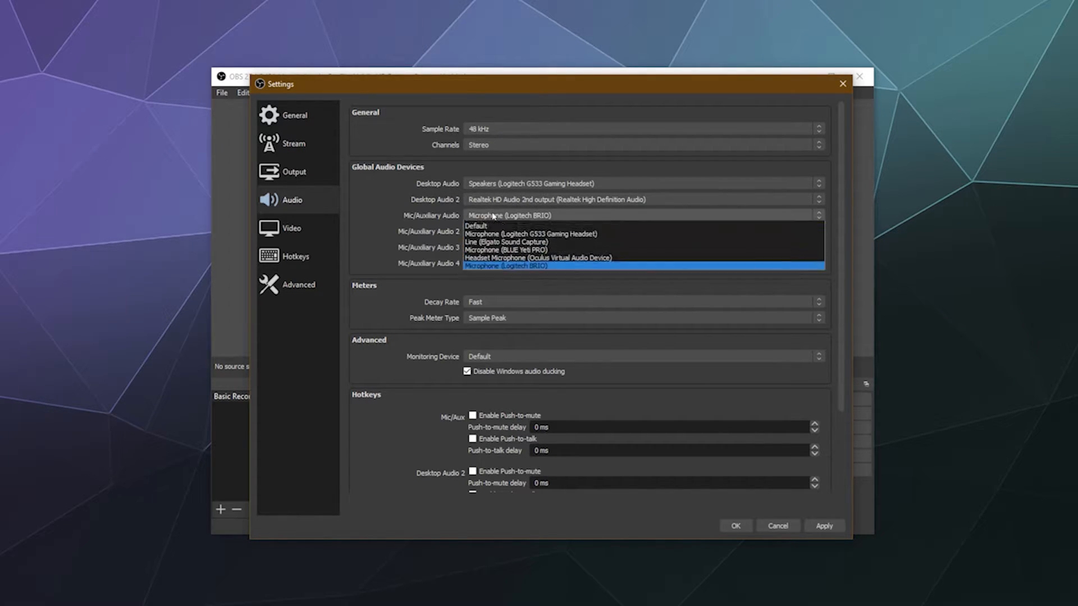
left_click(577, 259)
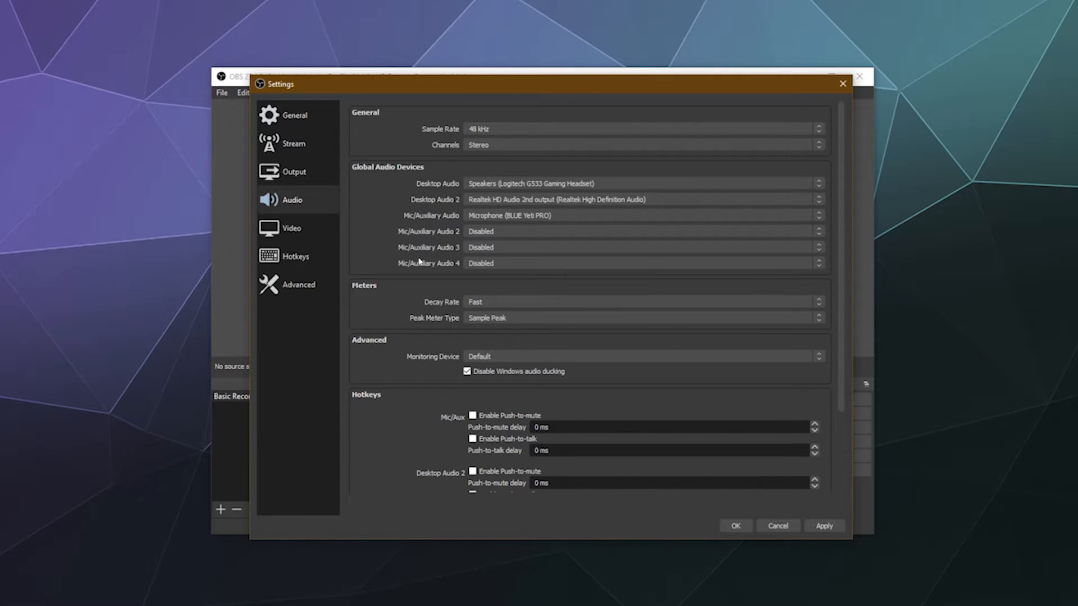
Review the remaining Audio settings, including the meters, monitoring device, and push-to-mute and push-to-talk options
scroll(363, 306, "down", 2)
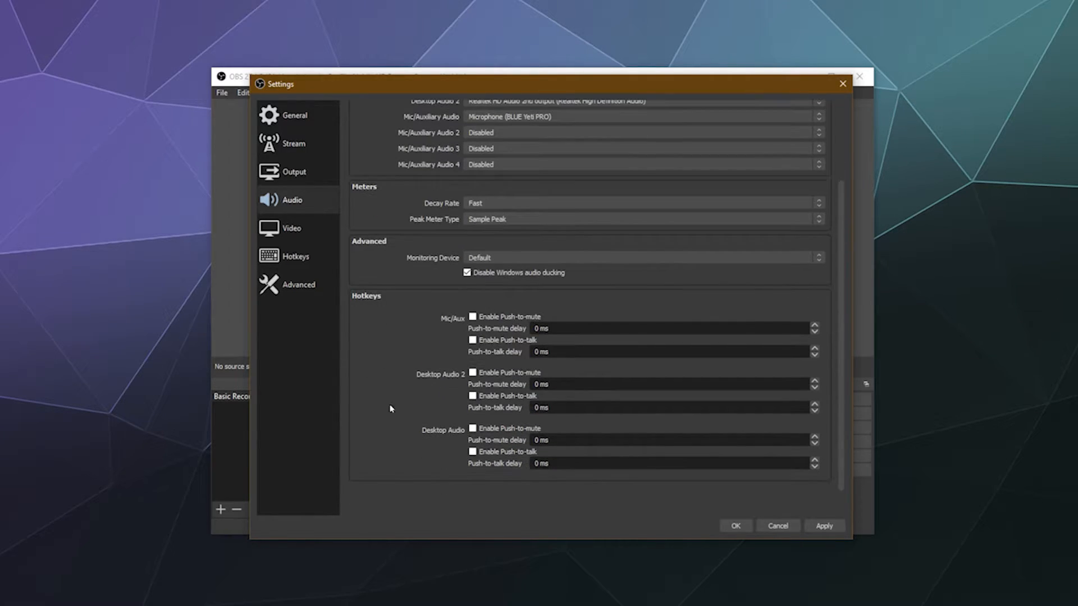
scroll(365, 202, "up", 2)
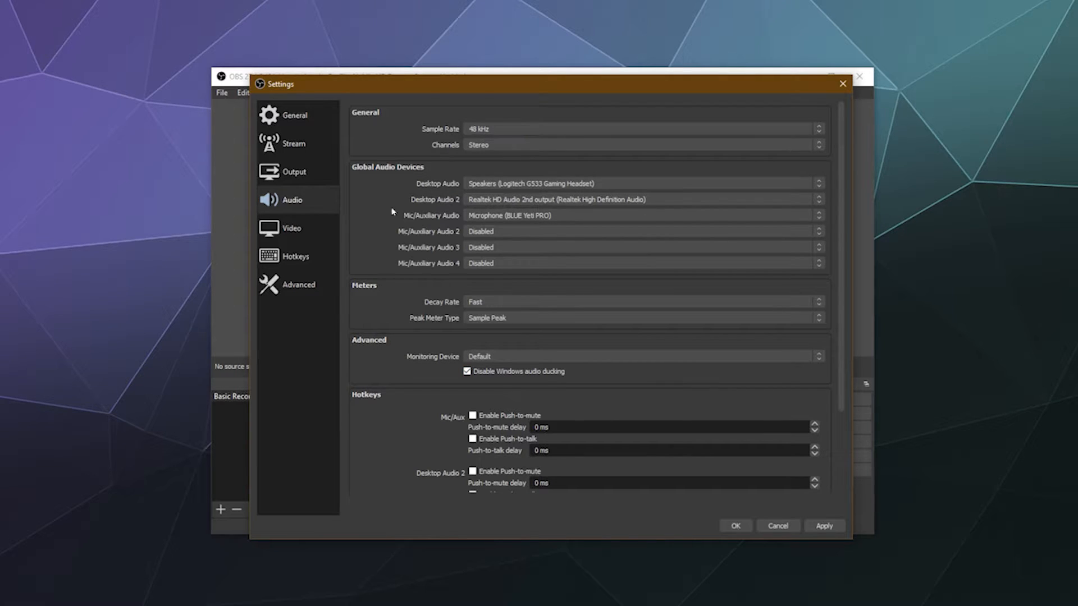
scroll(424, 372, "down", 4)
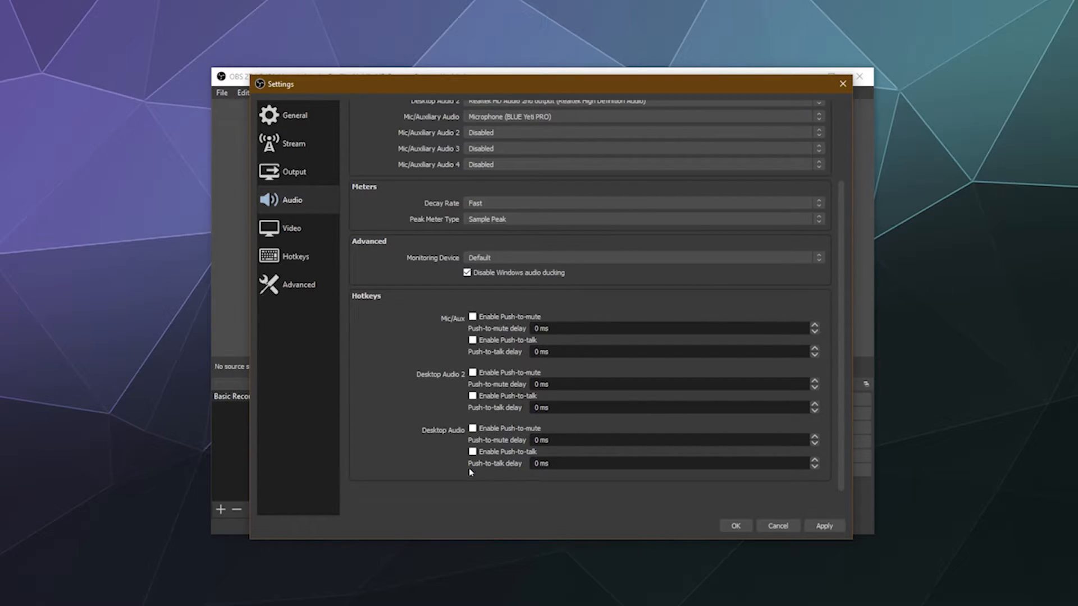
scroll(449, 308, "up", 3)
scroll(444, 311, "up", 1)
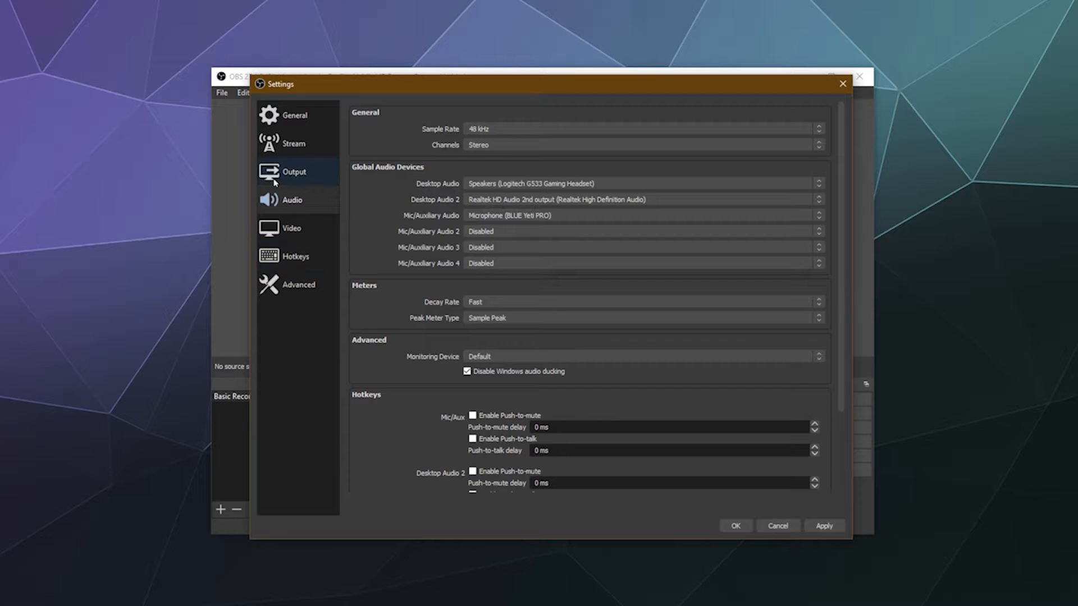
Open the Video settings, check the Base (Canvas) Resolution choices, and move the dialog aside to look at the canvas behind it
left_click(307, 227)
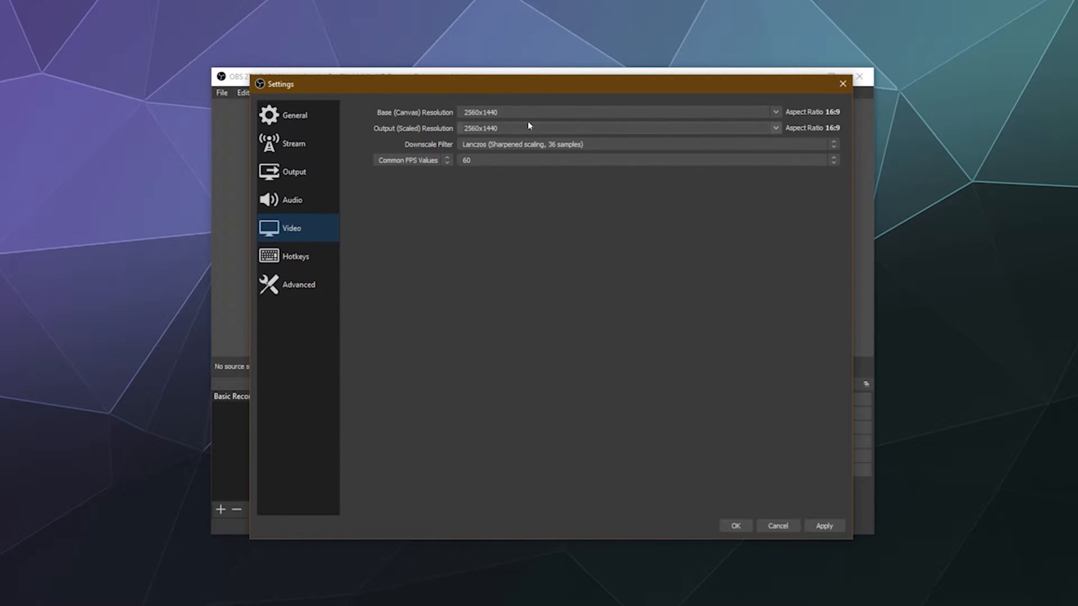
left_click(778, 113)
left_click(775, 112)
left_click(776, 113)
left_click(775, 112)
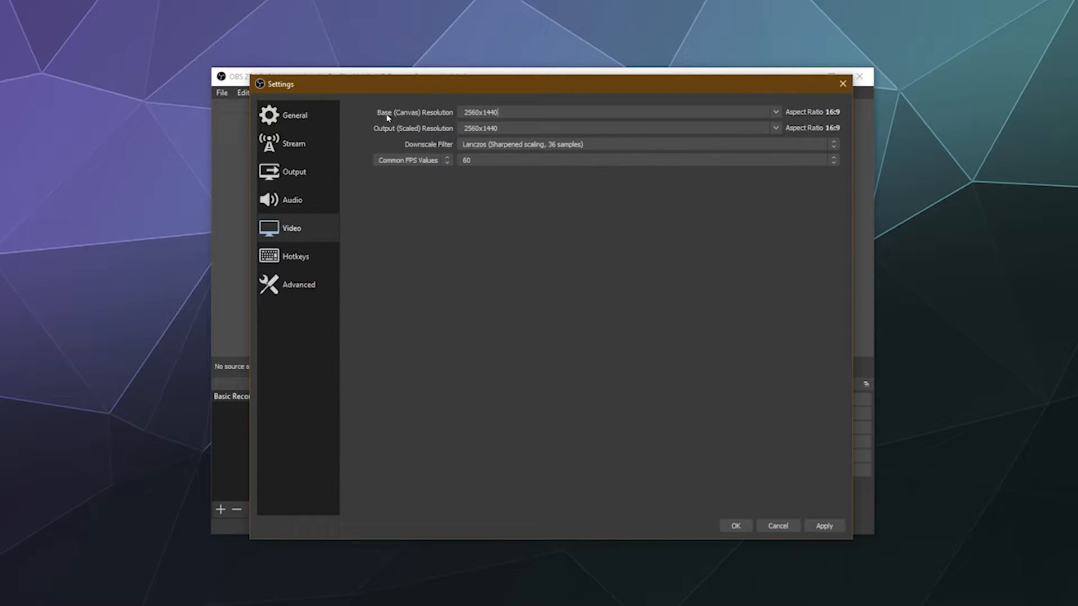
left_click_drag(432, 87, 619, 499)
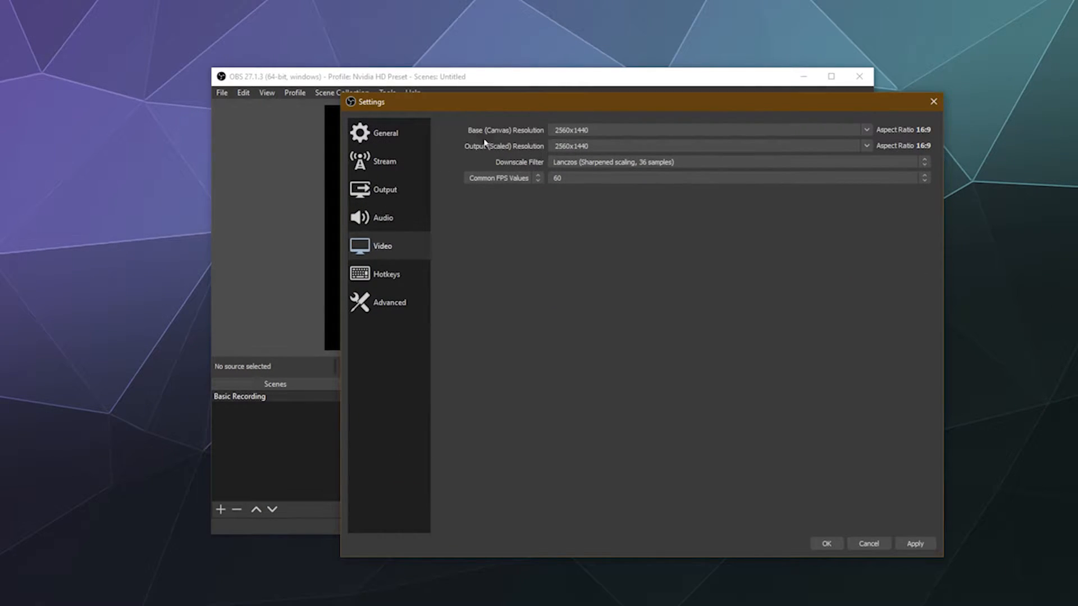
left_click_drag(433, 104, 346, 96)
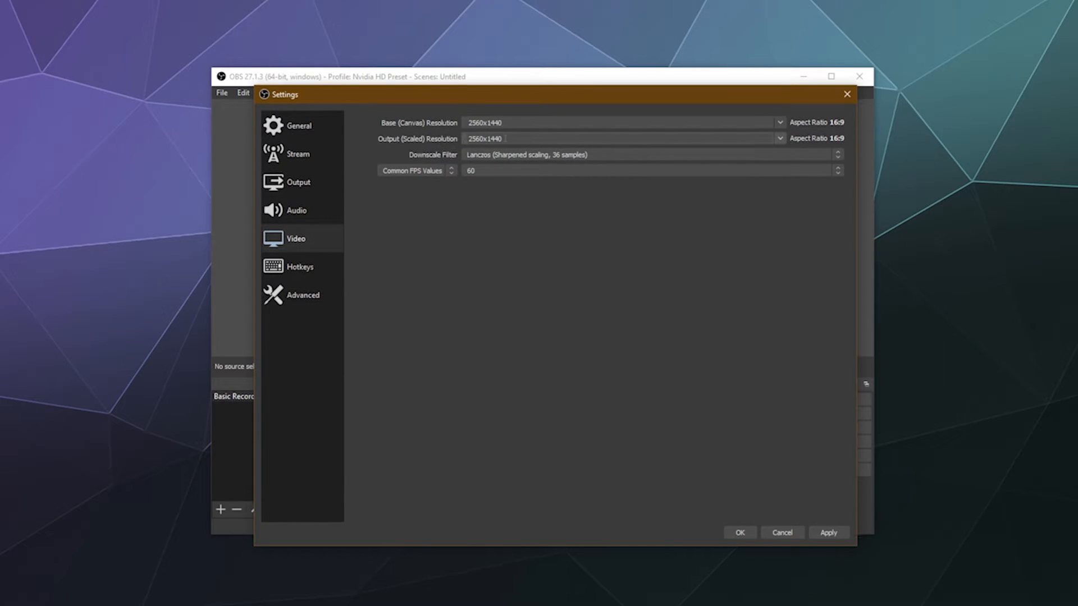
Try an Output (Scaled) Resolution of 1920x1080 and return it to 2560x1440
left_click(777, 139)
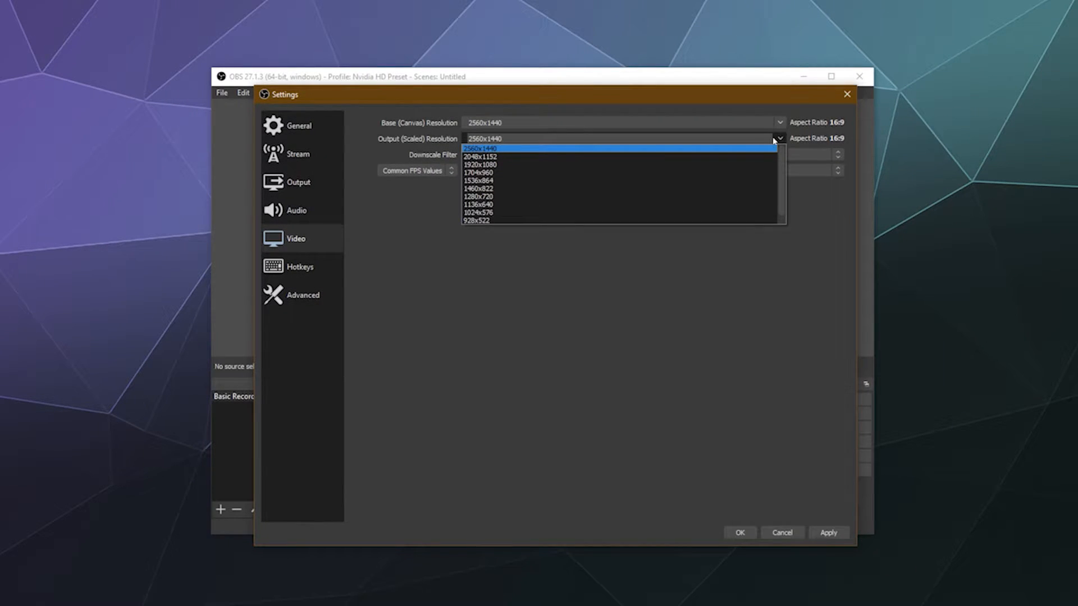
left_click(723, 165)
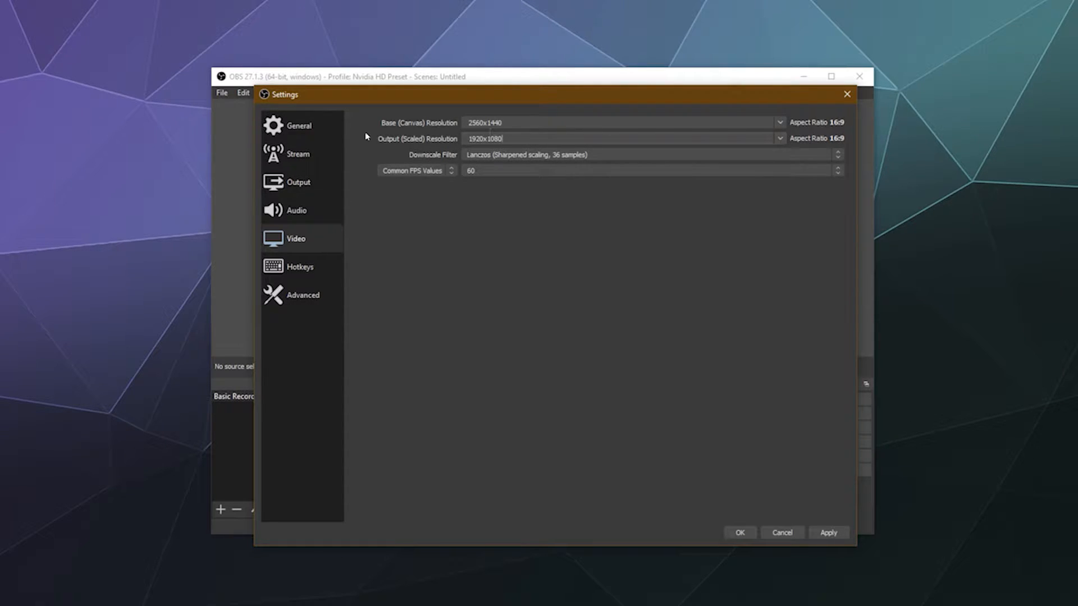
left_click(780, 138)
left_click(579, 148)
Review the available downscale filters, from Bilinear to Lanczos, without choosing a different one
left_click(482, 155)
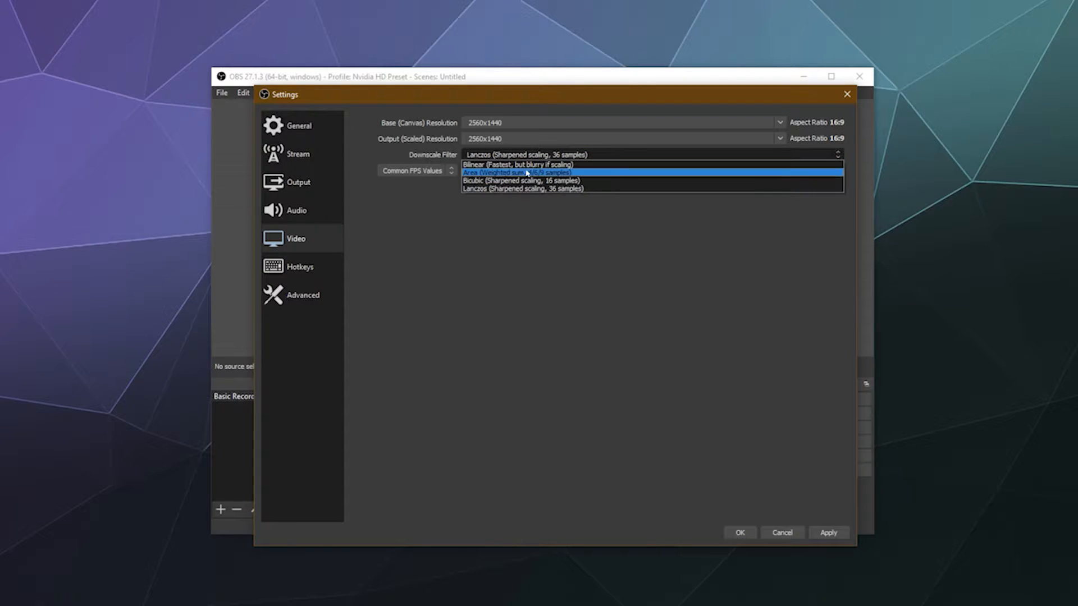
left_click(536, 261)
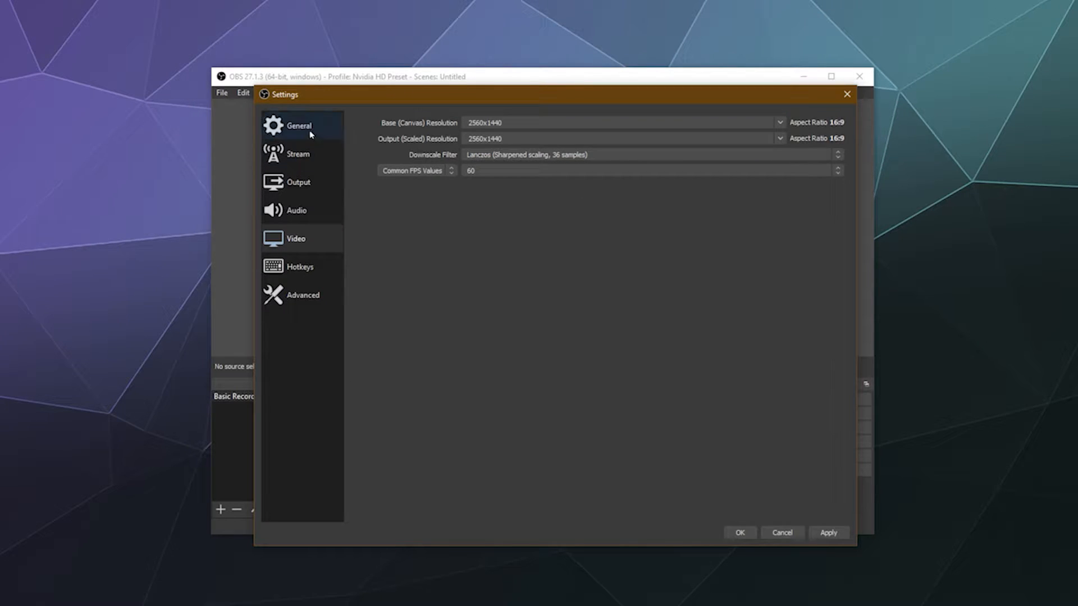
left_click(543, 157)
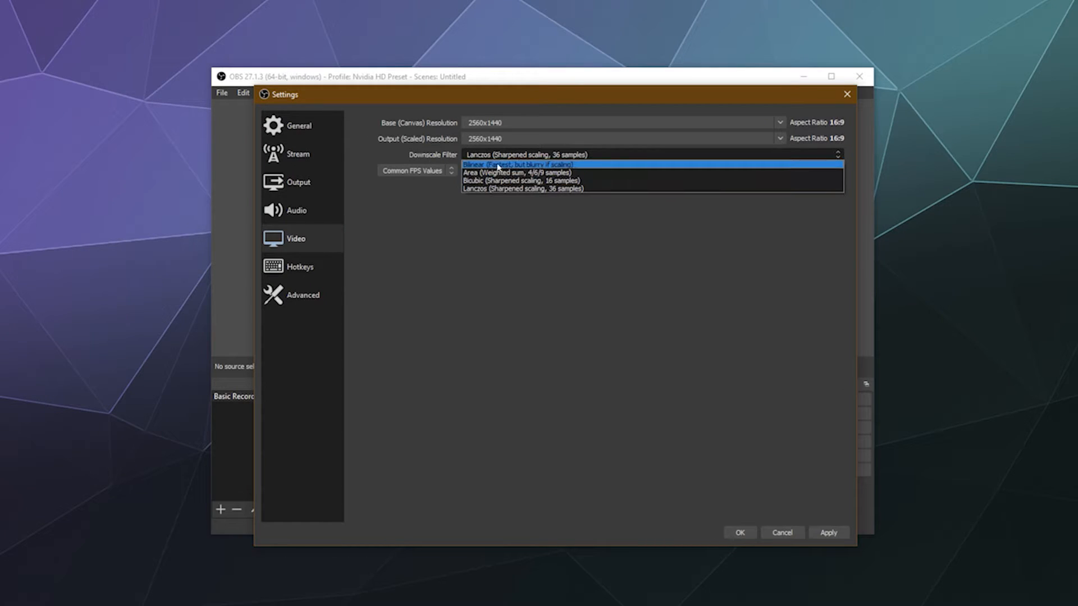
left_click(472, 259)
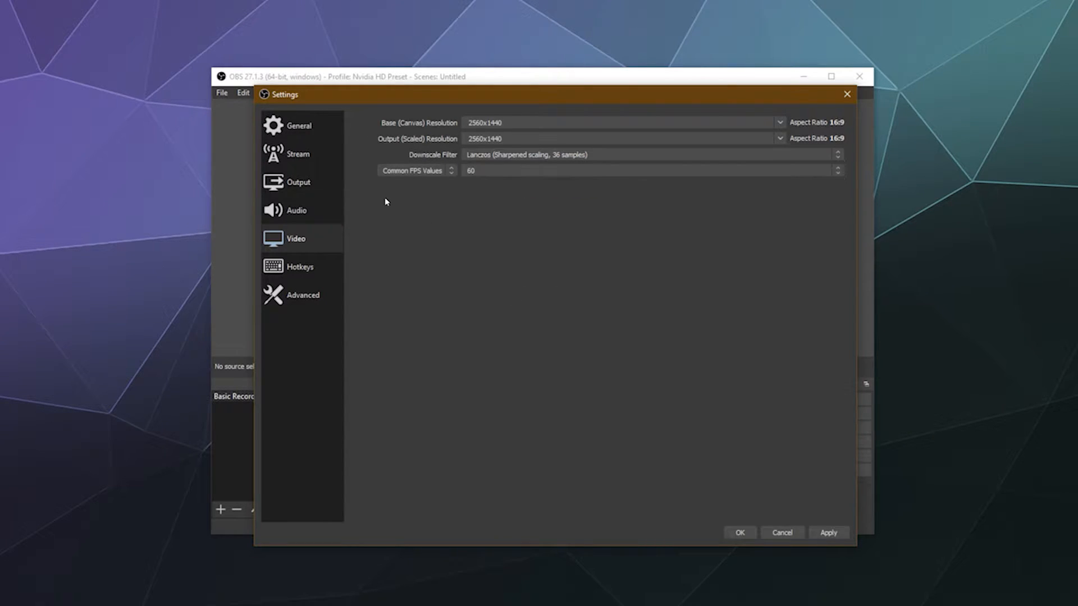
Review the common frame rates and the FPS value types, keeping 60 under Common FPS Values
left_click(502, 174)
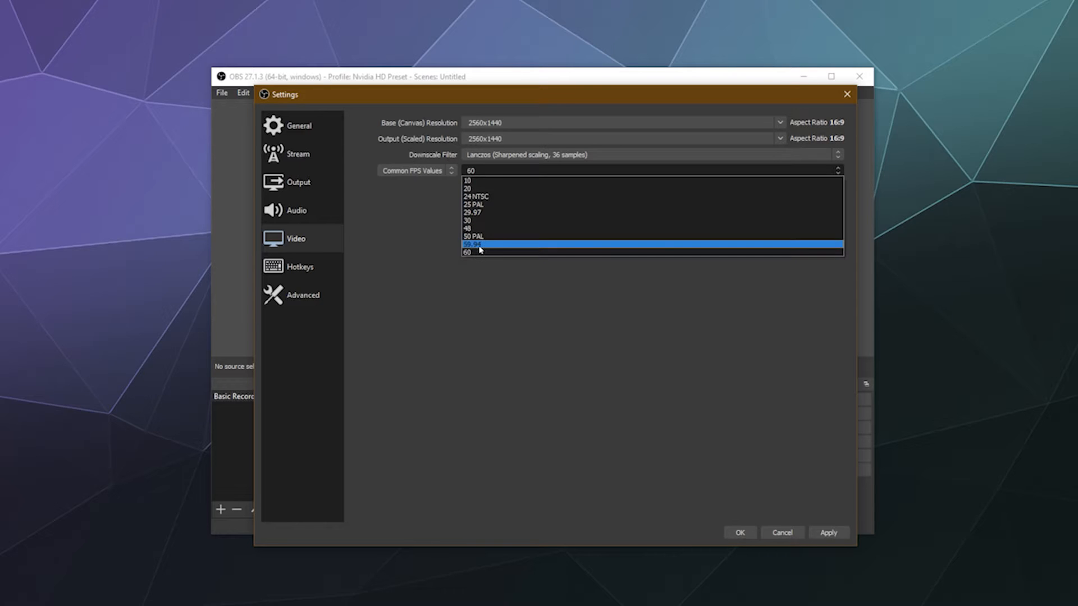
left_click(479, 251)
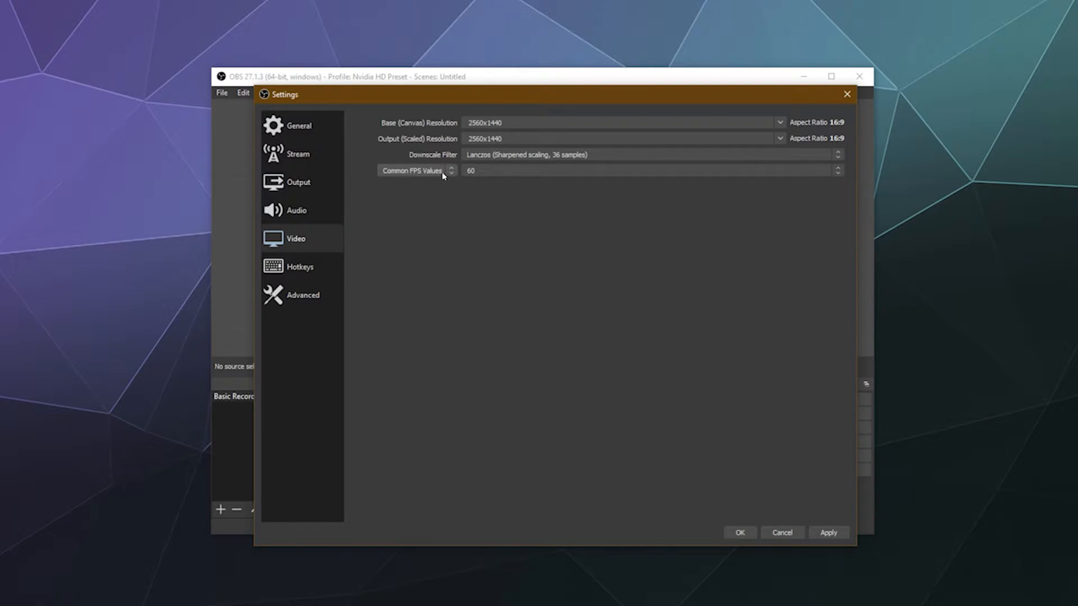
left_click(455, 176)
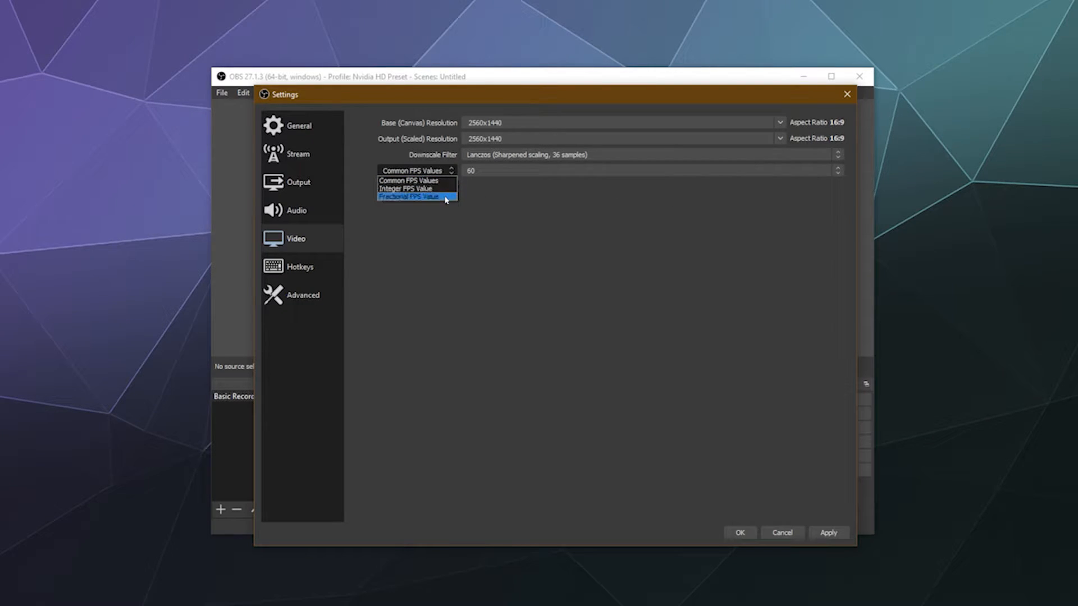
left_click(525, 201)
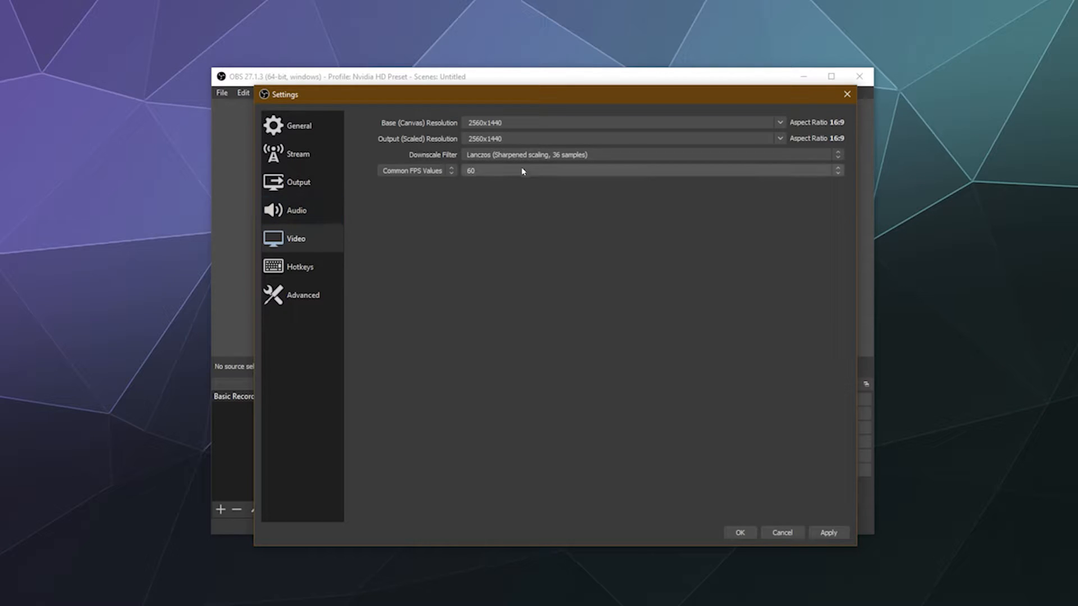
Try 59.94 as the common FPS value and return it to 60
left_click(430, 175)
left_click(556, 217)
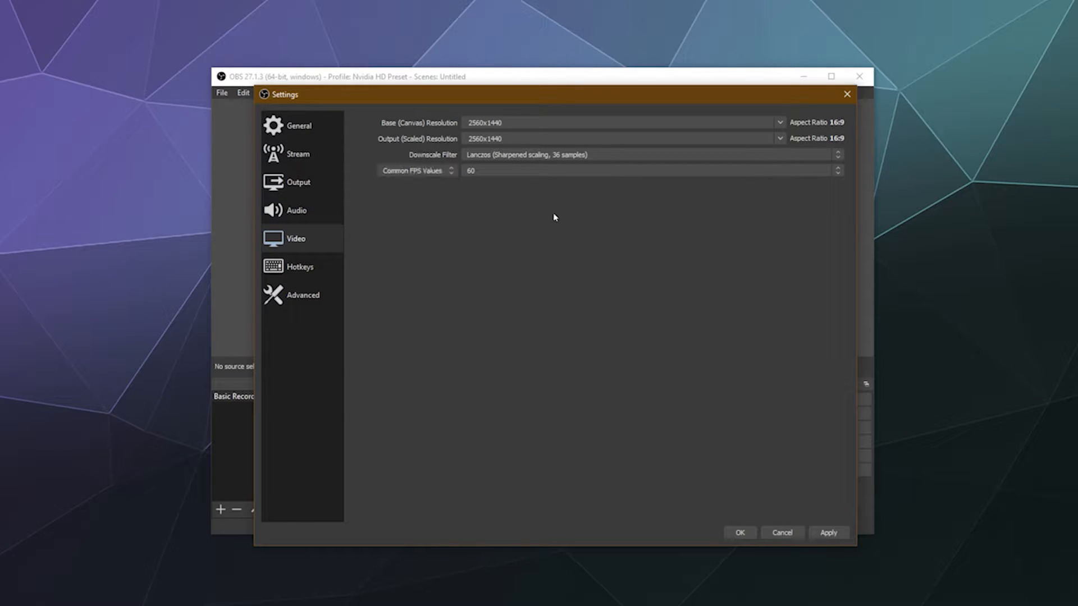
left_click(492, 171)
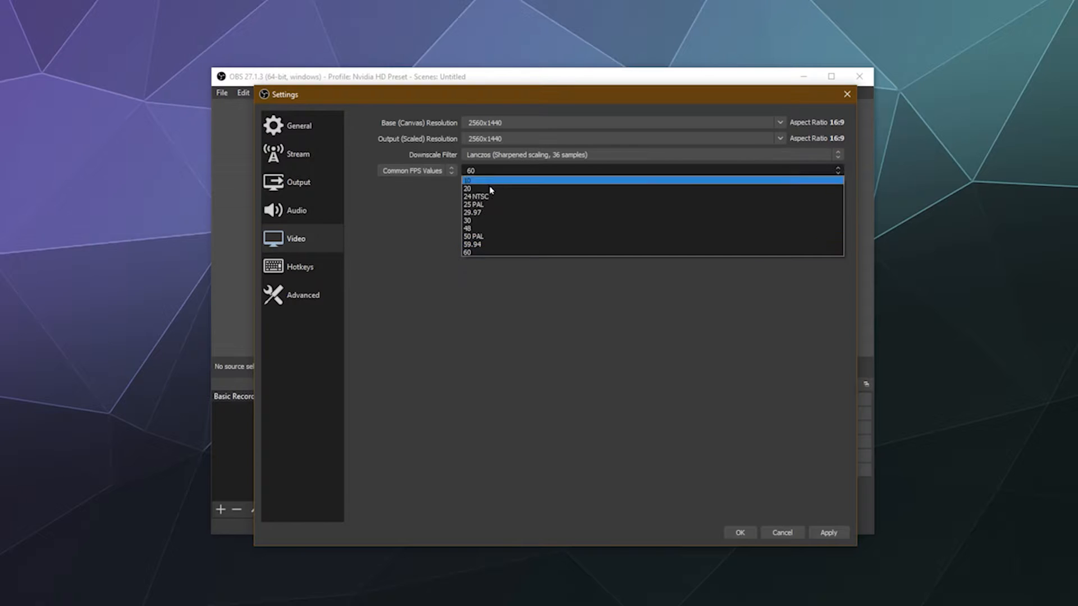
left_click(474, 245)
left_click(475, 171)
left_click(471, 253)
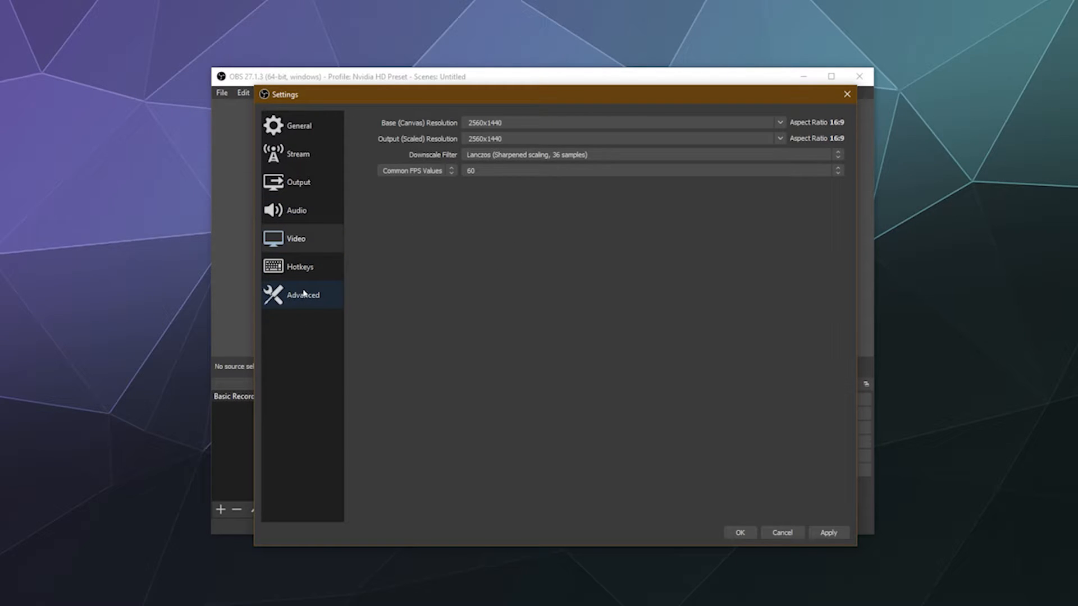
Open the Hotkeys settings and look through the assignable actions, from streaming and recording to the desktop audio and Mic/Aux controls
left_click(319, 270)
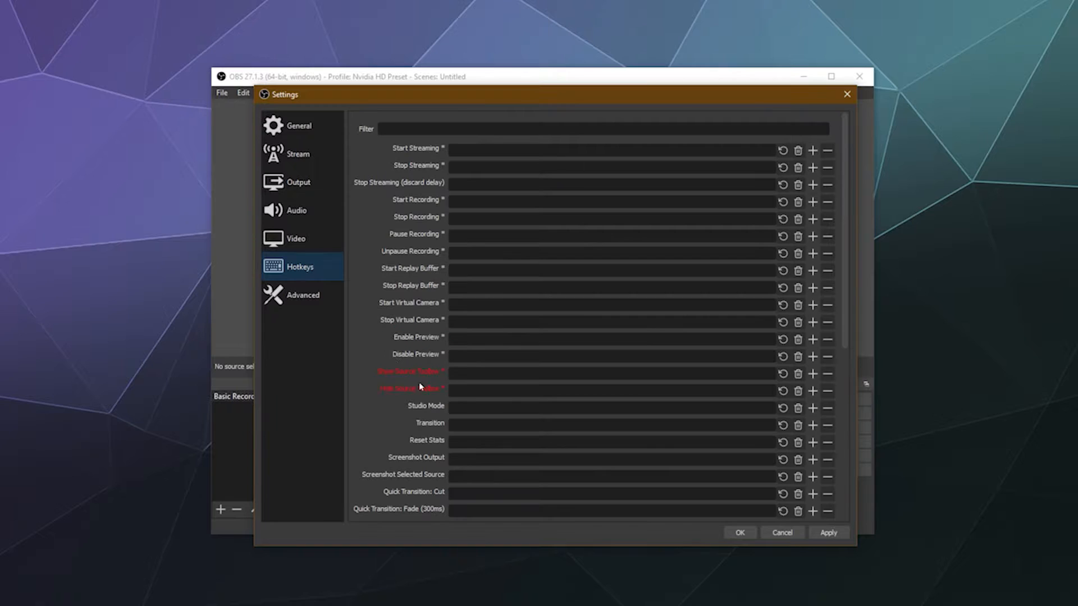
left_click_drag(851, 252, 831, 192)
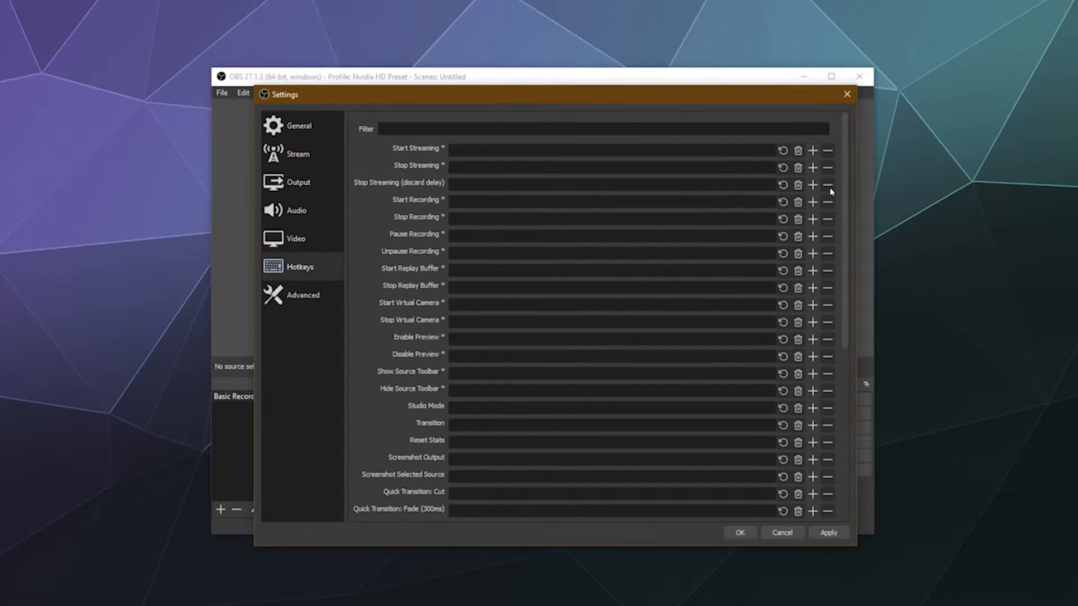
left_click_drag(831, 192, 825, 318)
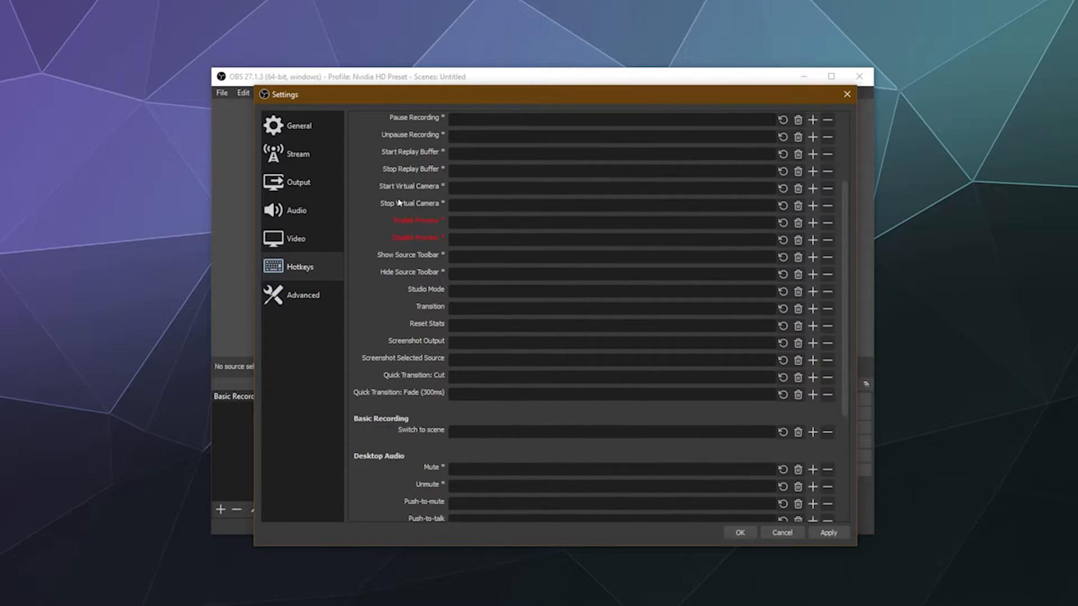
scroll(418, 321, "down", 3)
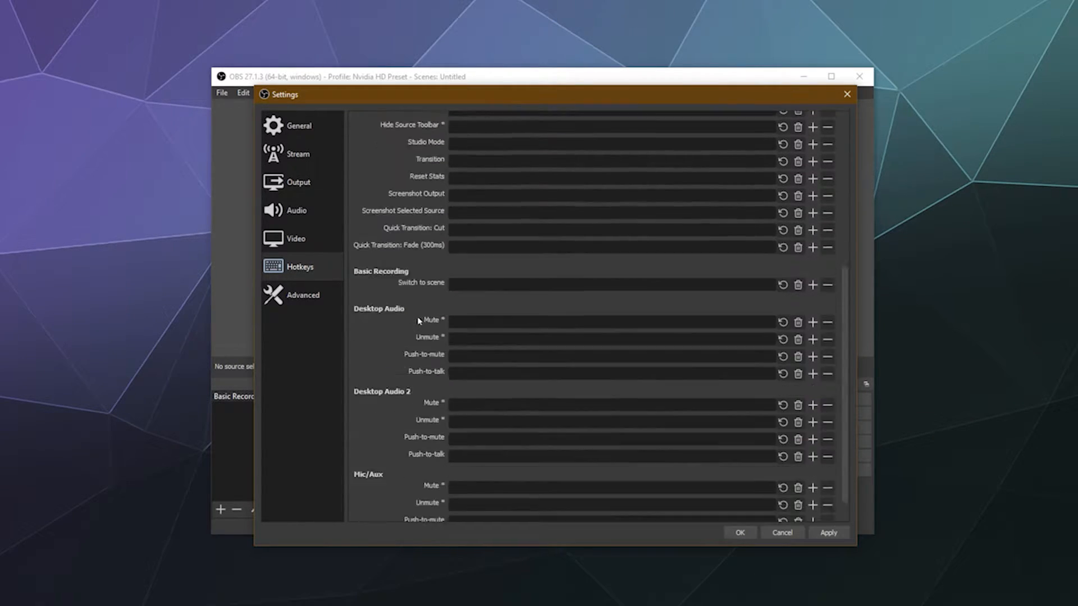
scroll(415, 393, "down", 1)
scroll(406, 418, "up", 6)
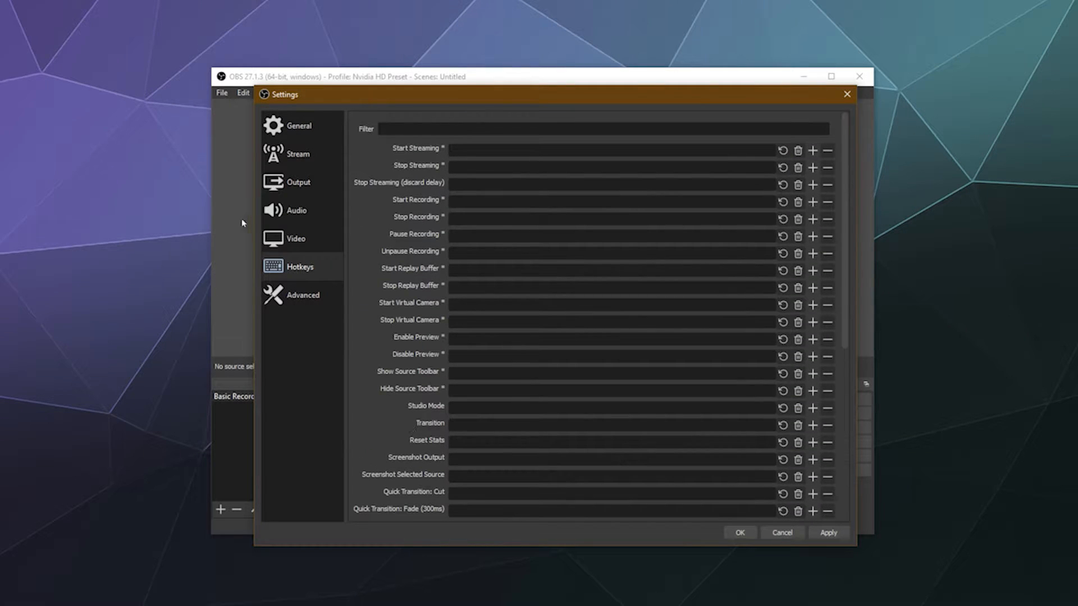
Open the Advanced settings, try Partial as the Color Range, and return it to Full
left_click(301, 303)
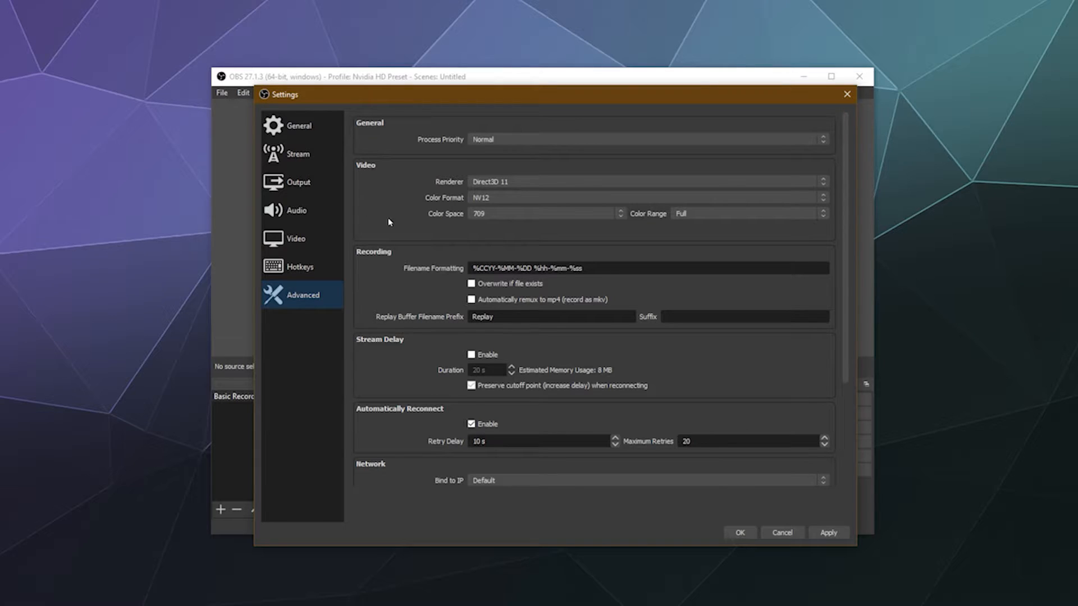
left_click(719, 214)
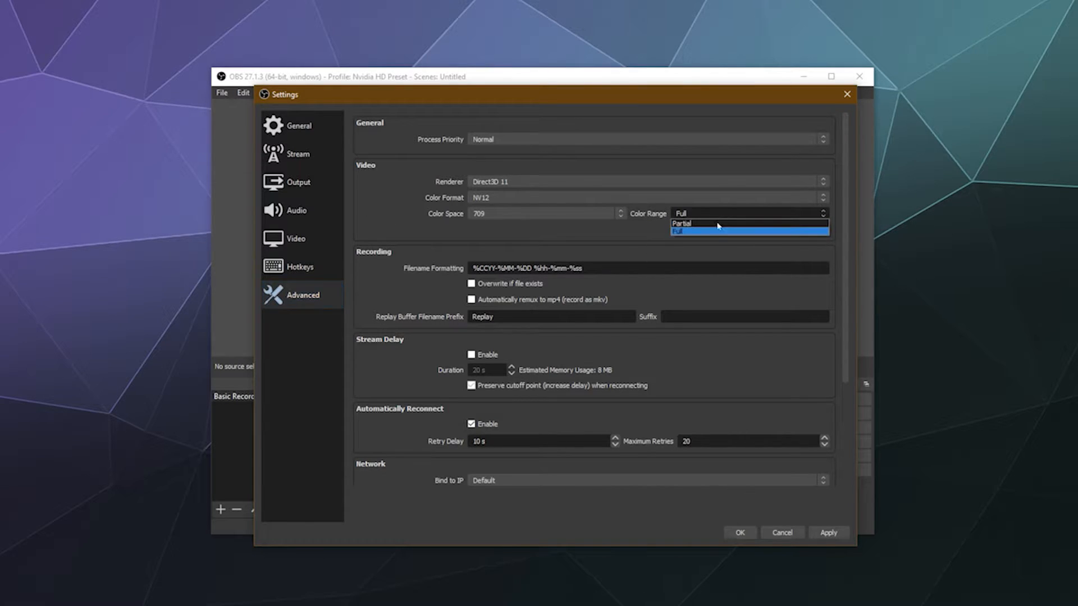
left_click(710, 224)
left_click(708, 214)
left_click(708, 231)
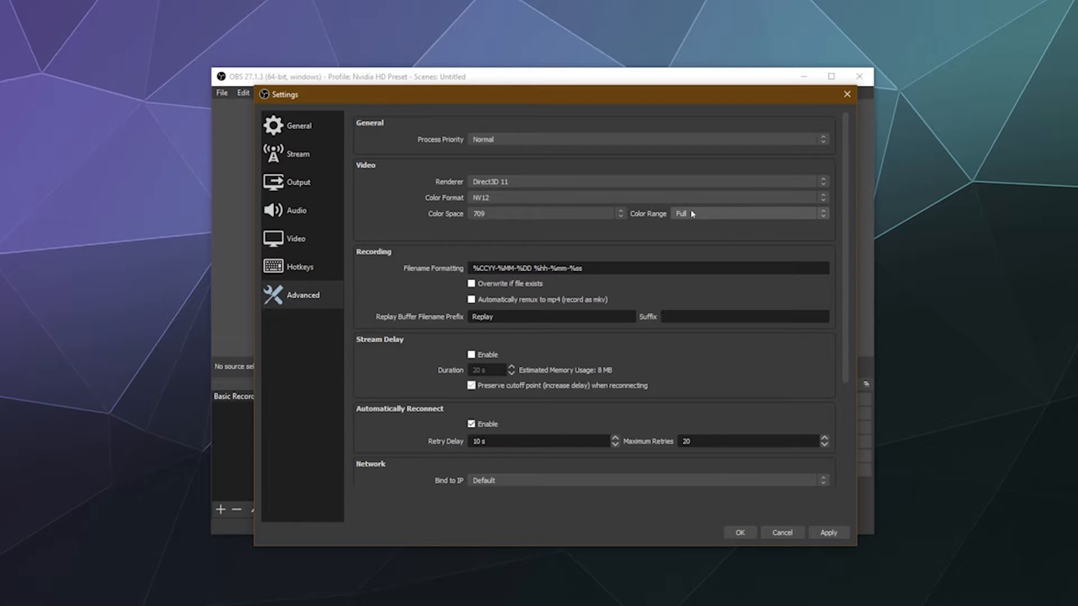
left_click(708, 217)
left_click(709, 217)
left_click(709, 218)
left_click(707, 234)
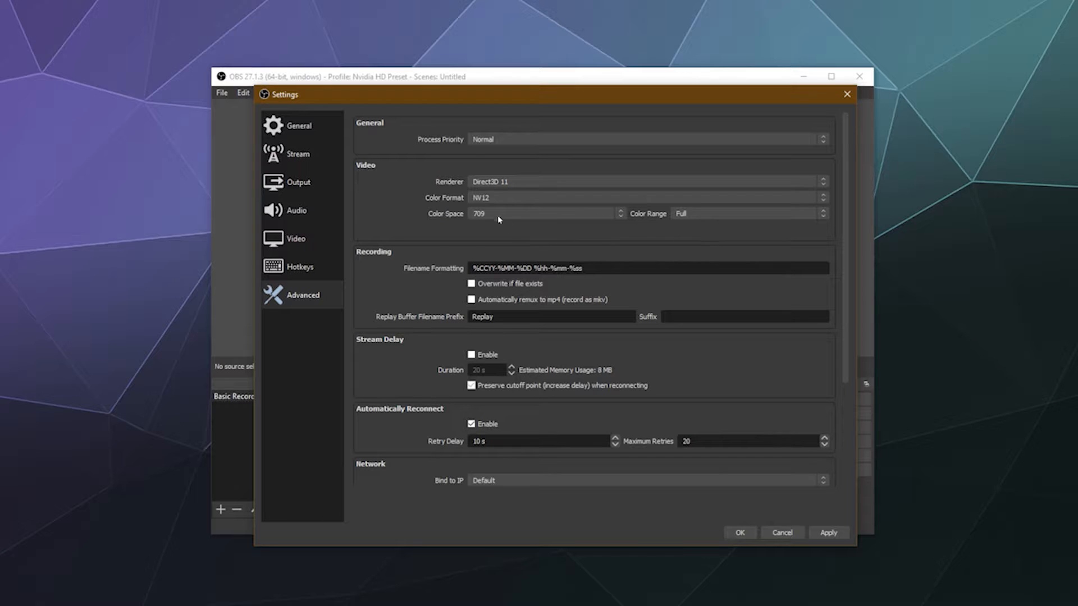
left_click(712, 214)
left_click(717, 215)
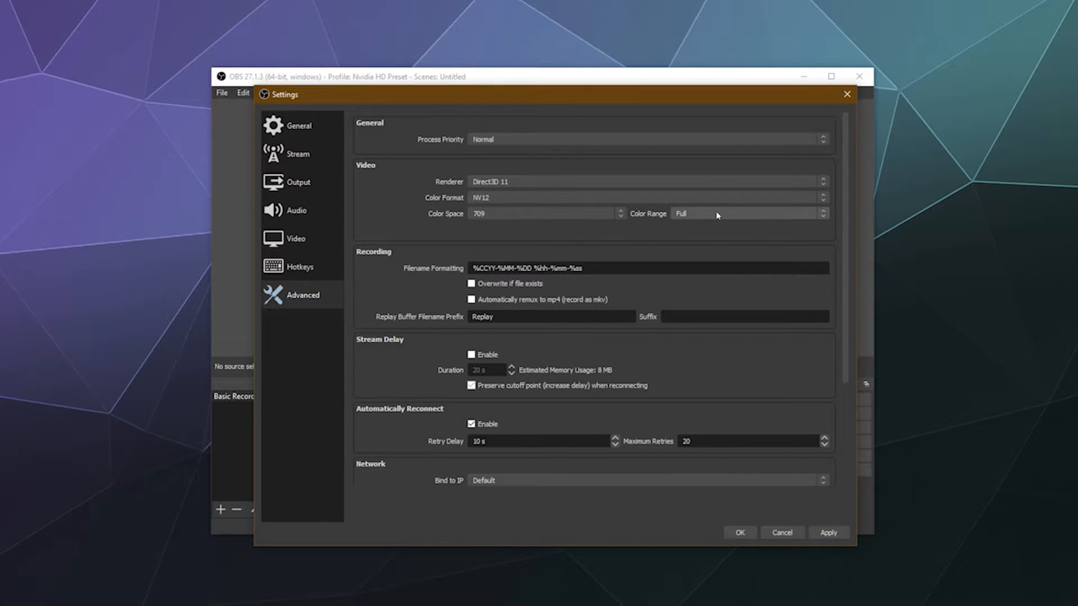
Look over the Recording, Stream Delay, Automatically Reconnect, Network and Sources sections of the Advanced settings
mouse_move(842, 311)
left_mouse_down()
mouse_move(841, 401)
mouse_move(841, 298)
left_mouse_up()
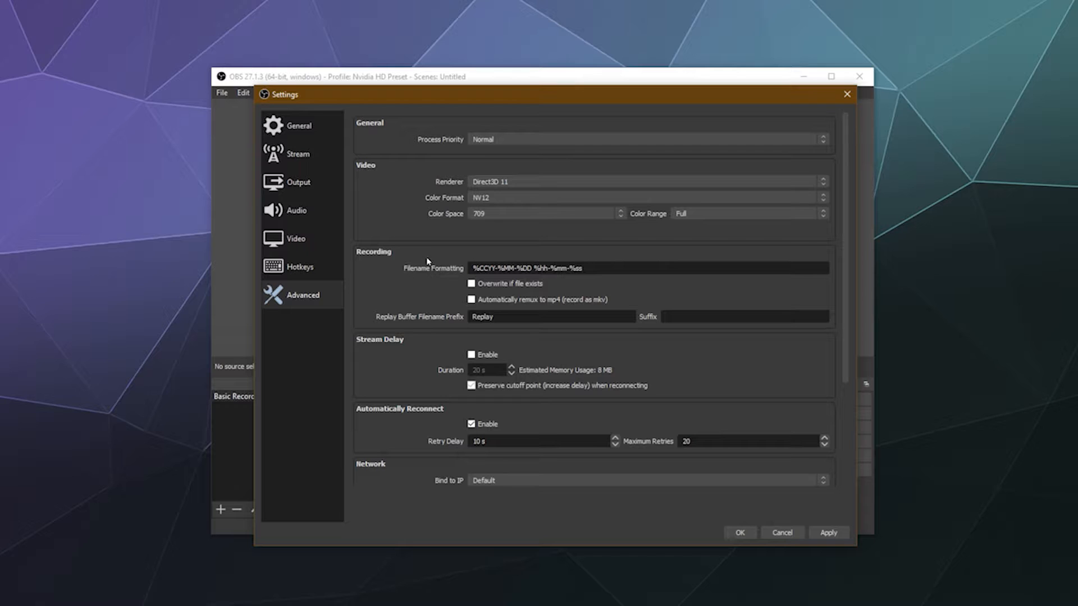
scroll(409, 345, "down", 1)
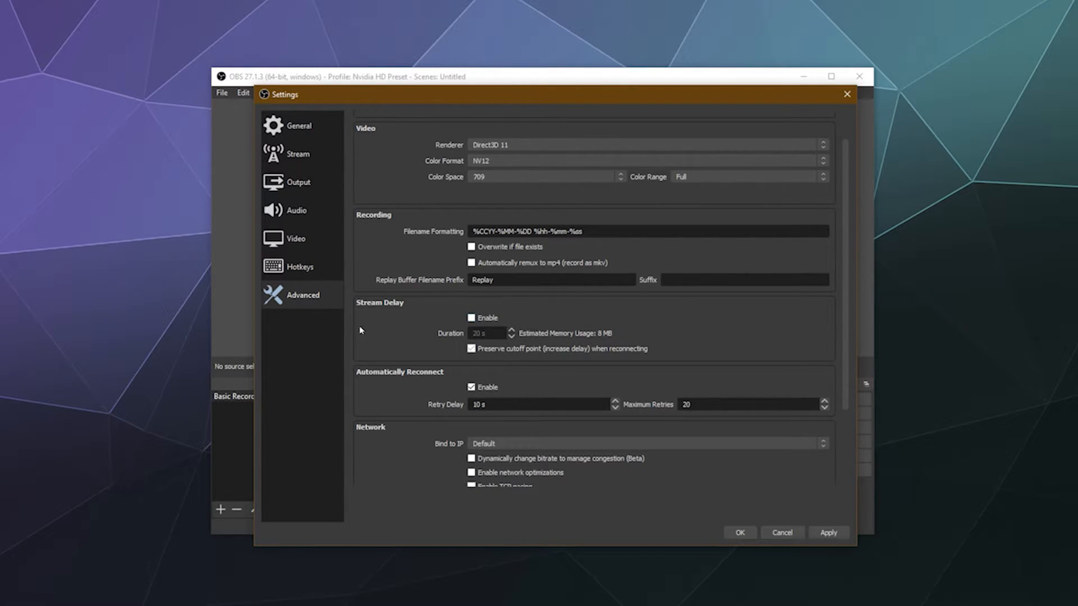
scroll(391, 313, "down", 2)
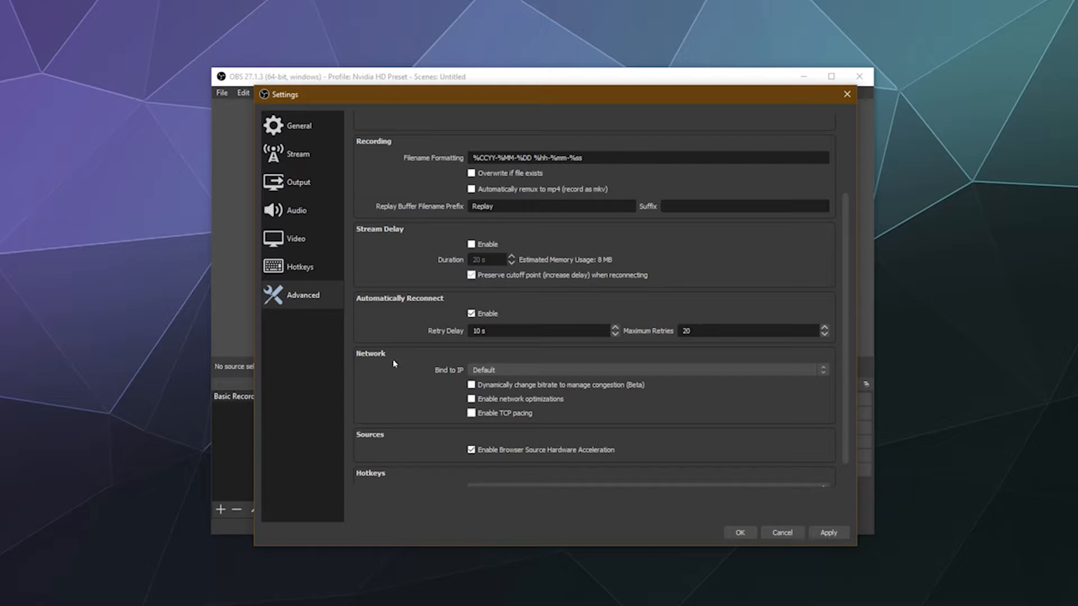
scroll(356, 352, "up", 3)
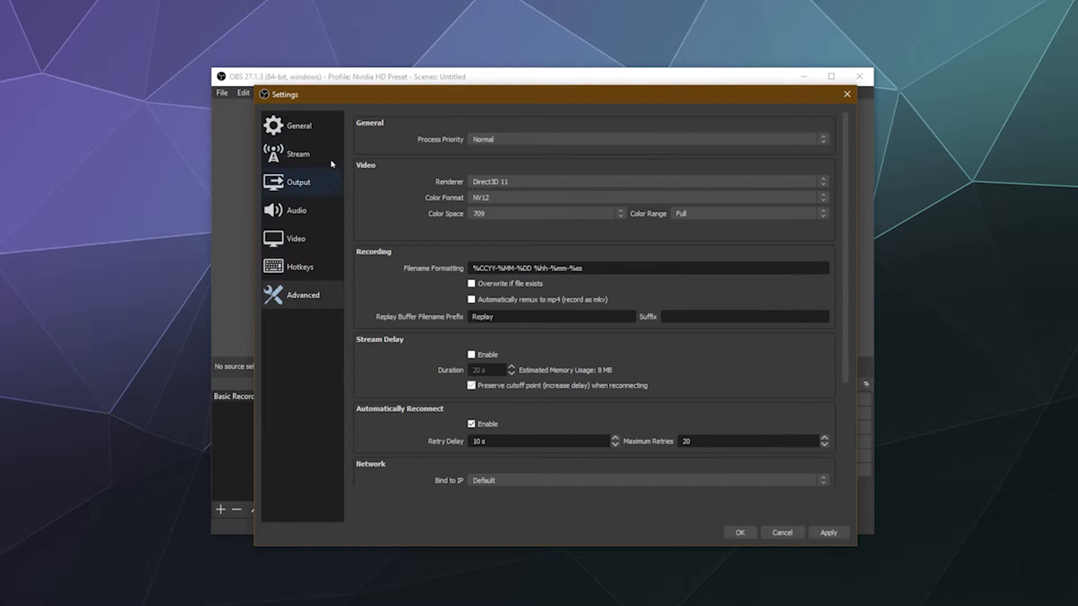
Open the Output settings, set the Output Mode to Simple, and shift the dialog slightly upward
left_click(329, 185)
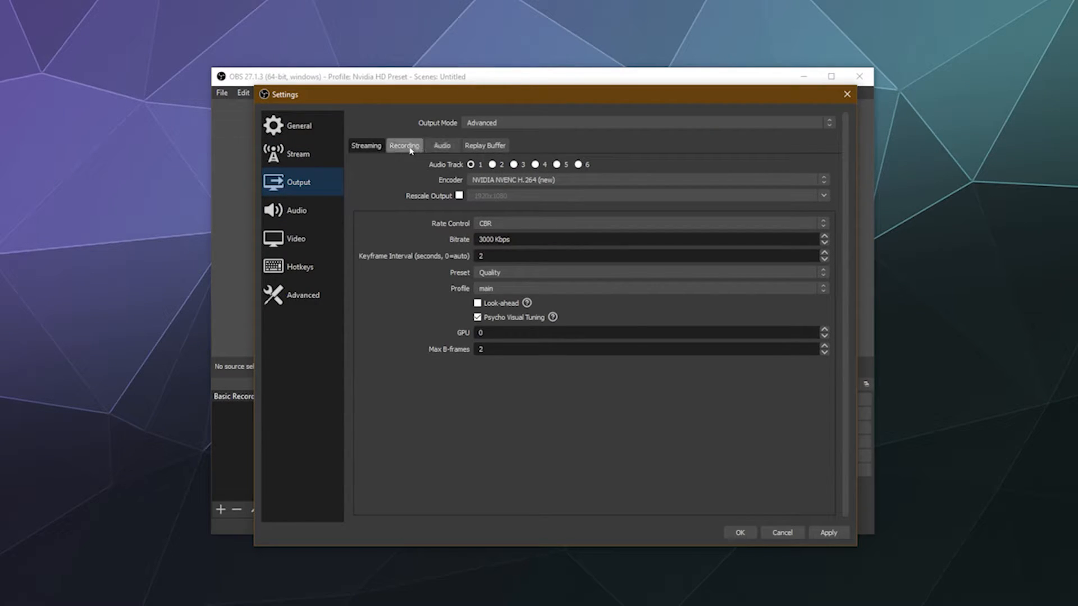
left_click(501, 123)
left_click(502, 136)
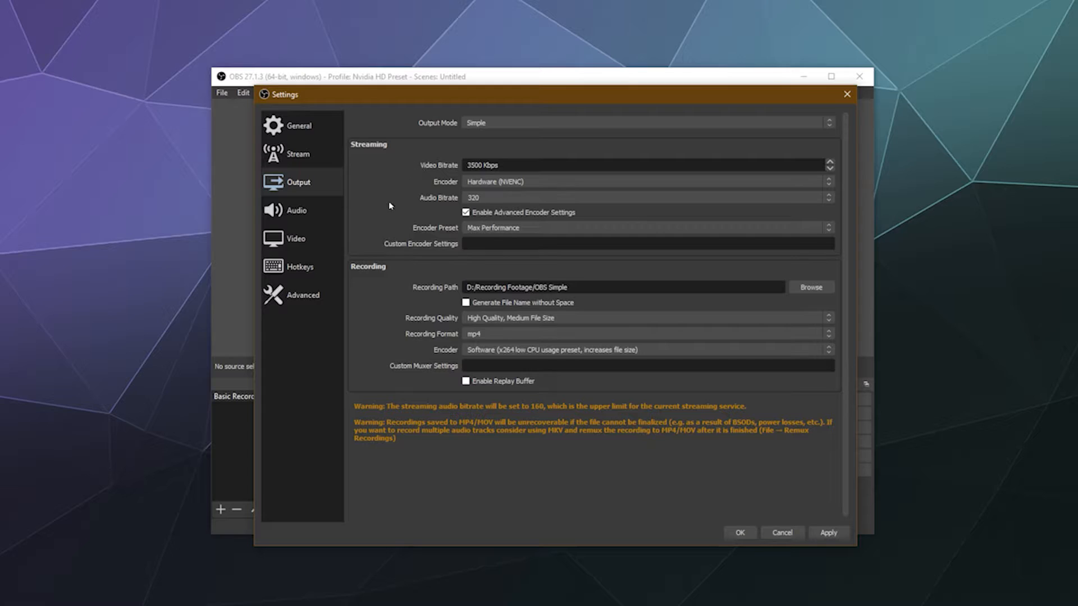
mouse_move(433, 100)
left_mouse_down()
mouse_move(449, 142)
mouse_move(434, 90)
left_mouse_up()
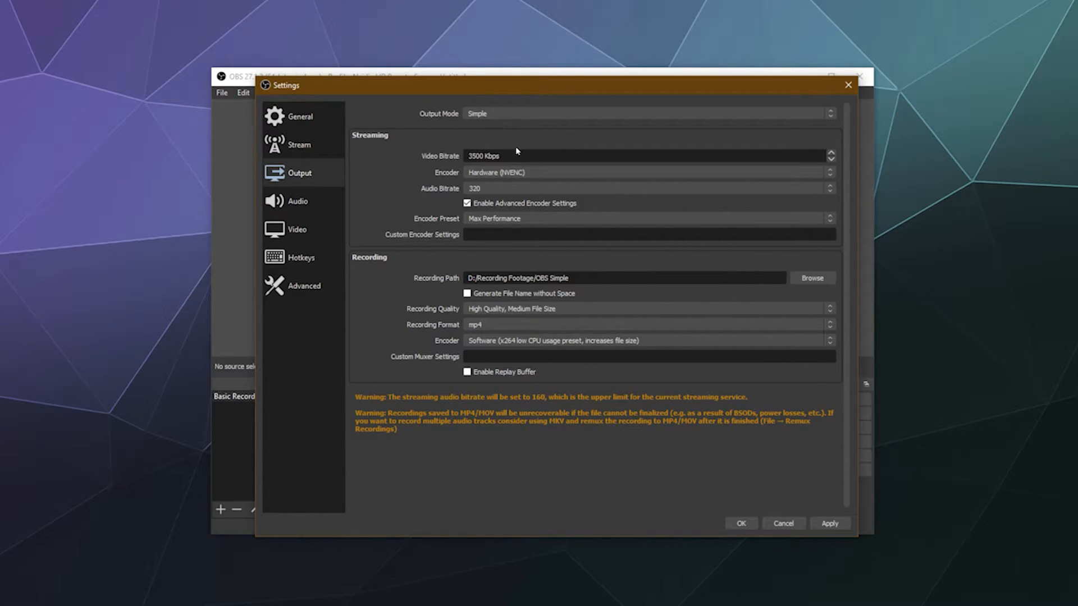
Try Software (x264) as the streaming encoder and return it to Hardware (NVENC)
left_click(530, 172)
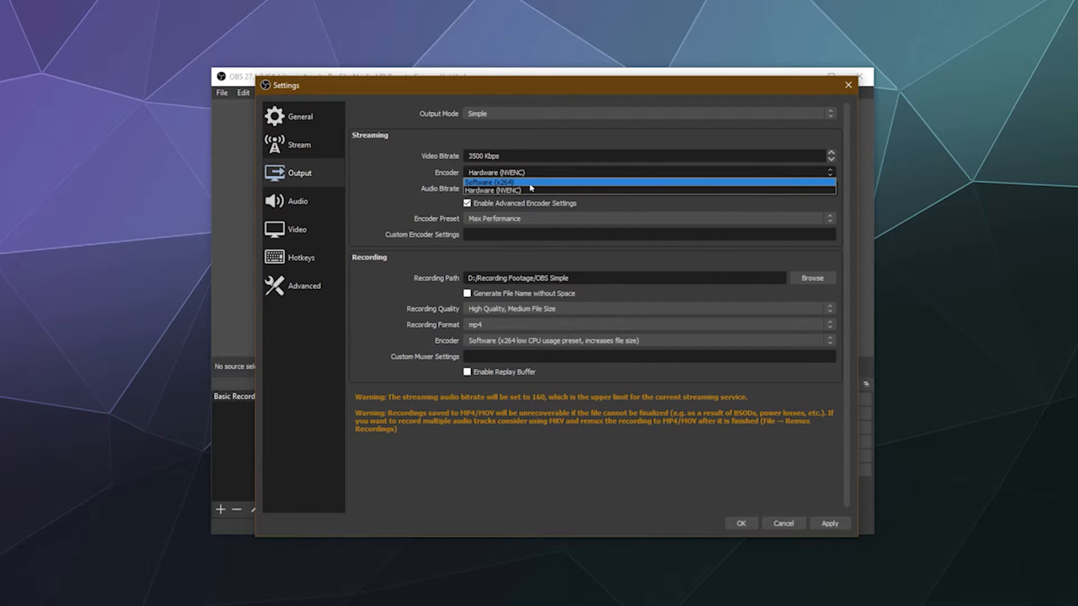
left_click(504, 183)
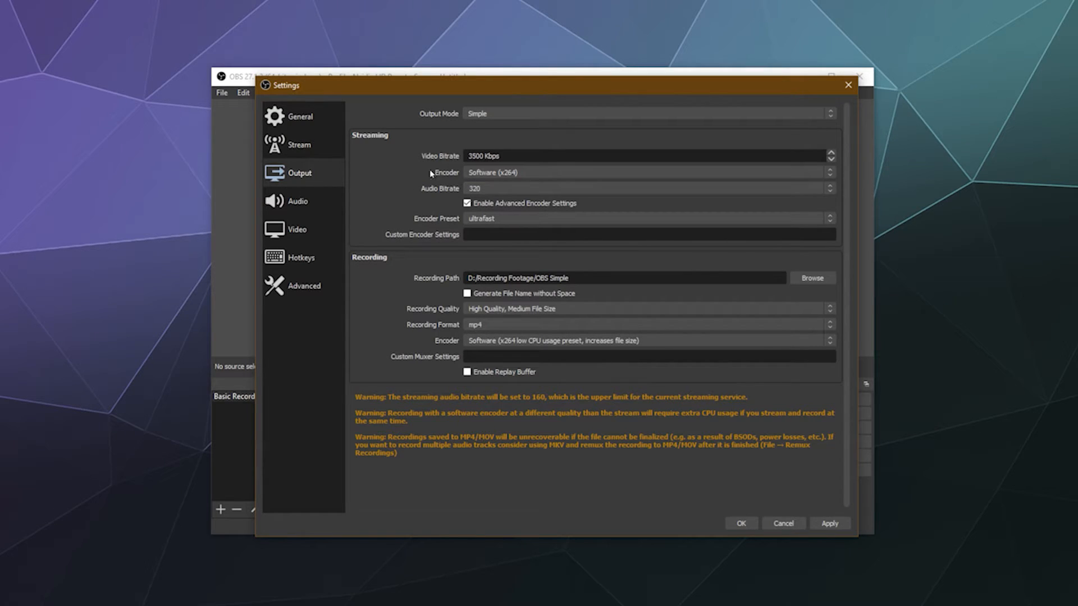
left_click(498, 173)
left_click(470, 191)
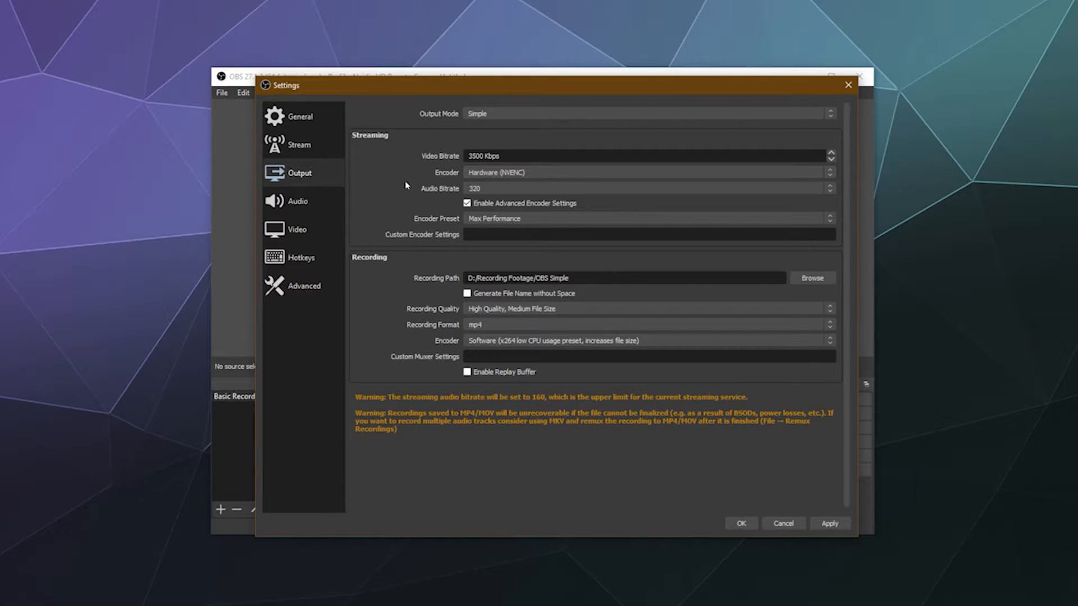
Review the streaming Audio Bitrate and NVENC Encoder Preset choices, keeping 320 and Max Performance
left_click(501, 188)
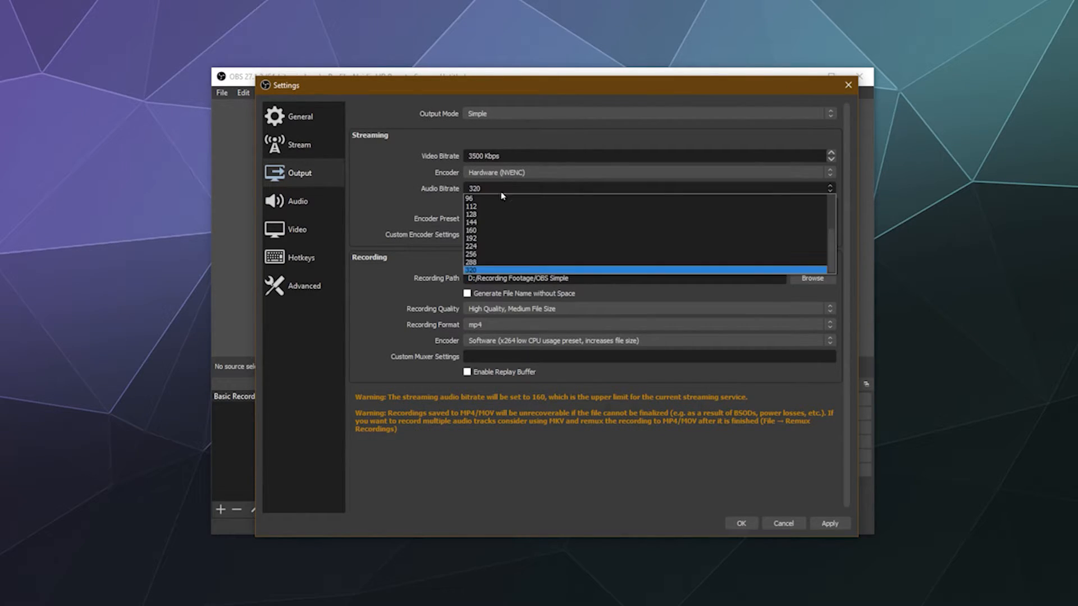
left_click(477, 270)
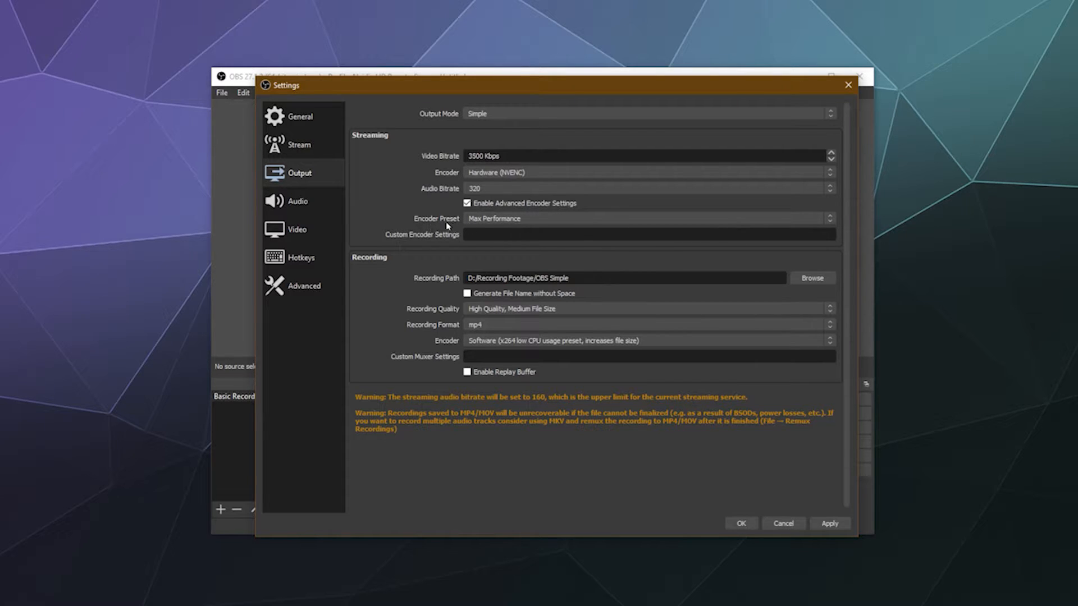
left_click(468, 220)
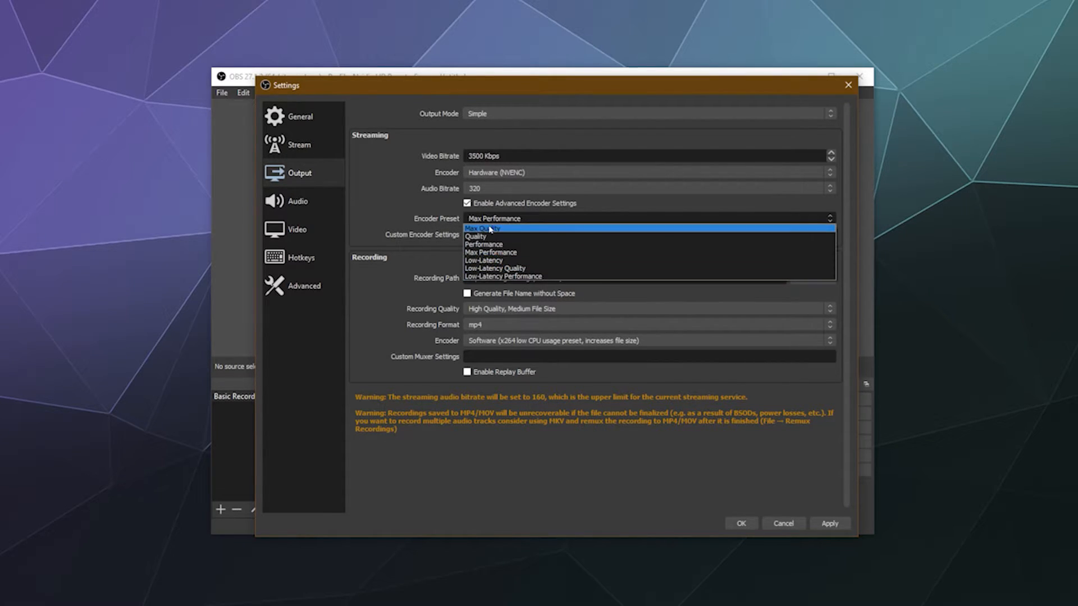
left_click(488, 252)
Set the streaming encoder to Software (x264), try the veryfast encoder preset, and return the preset to ultrafast
left_click(488, 173)
left_click(488, 188)
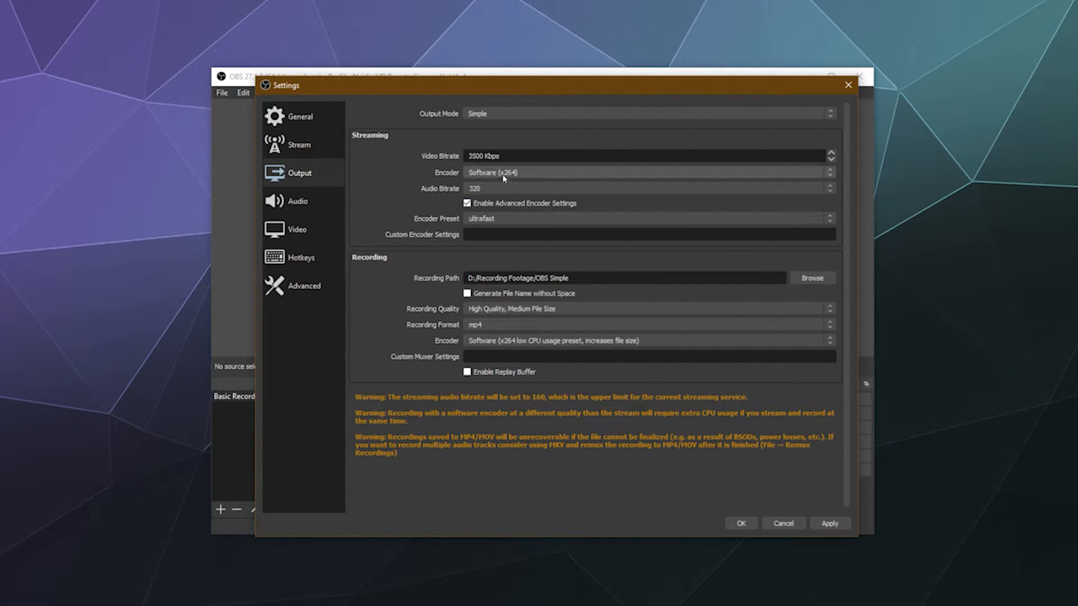
left_click(490, 219)
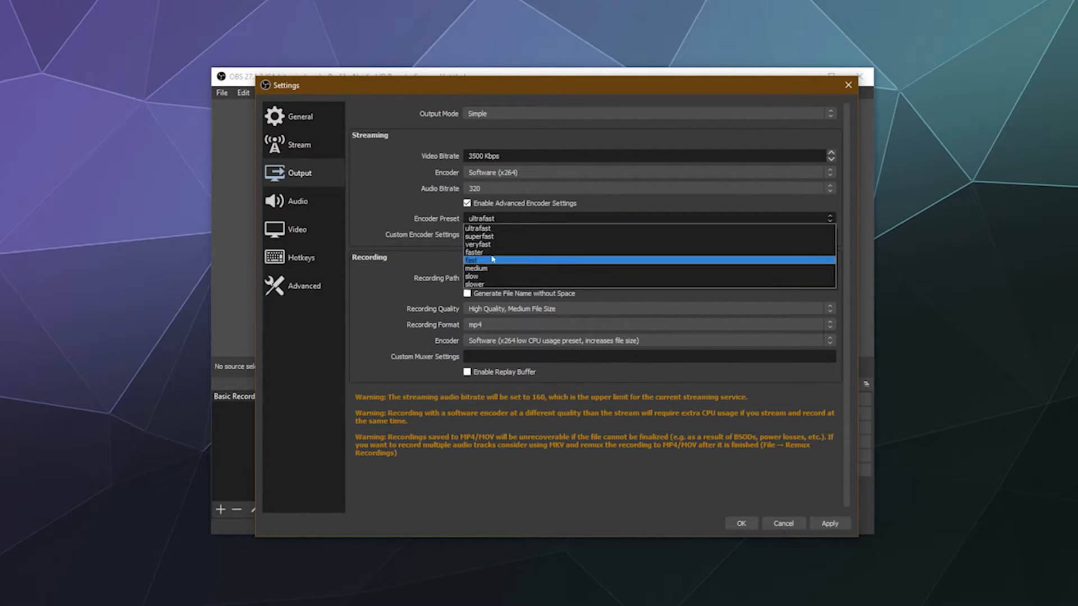
left_click(492, 244)
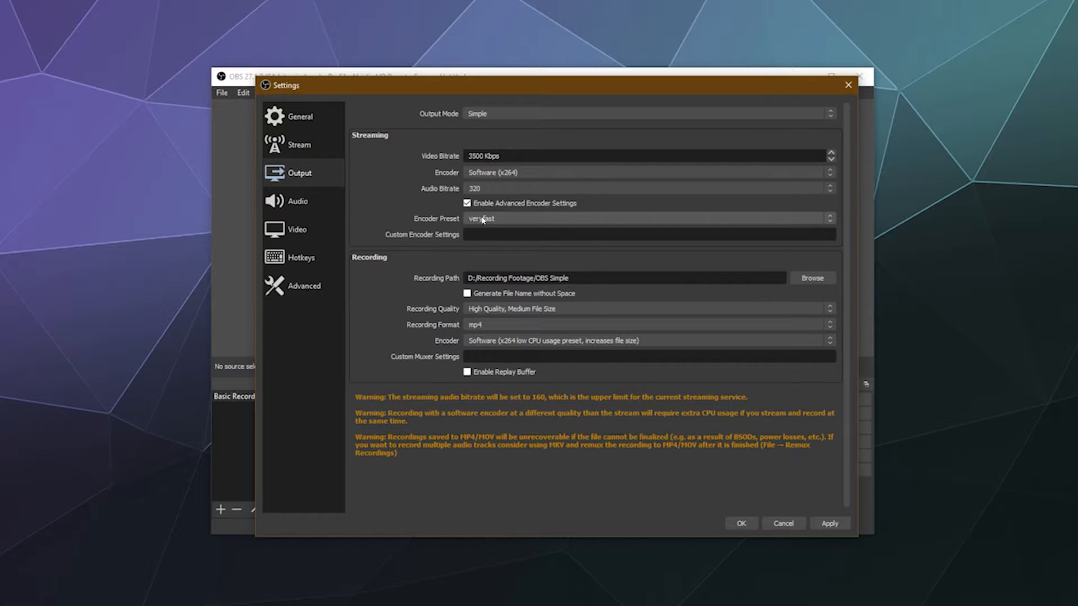
left_click(482, 220)
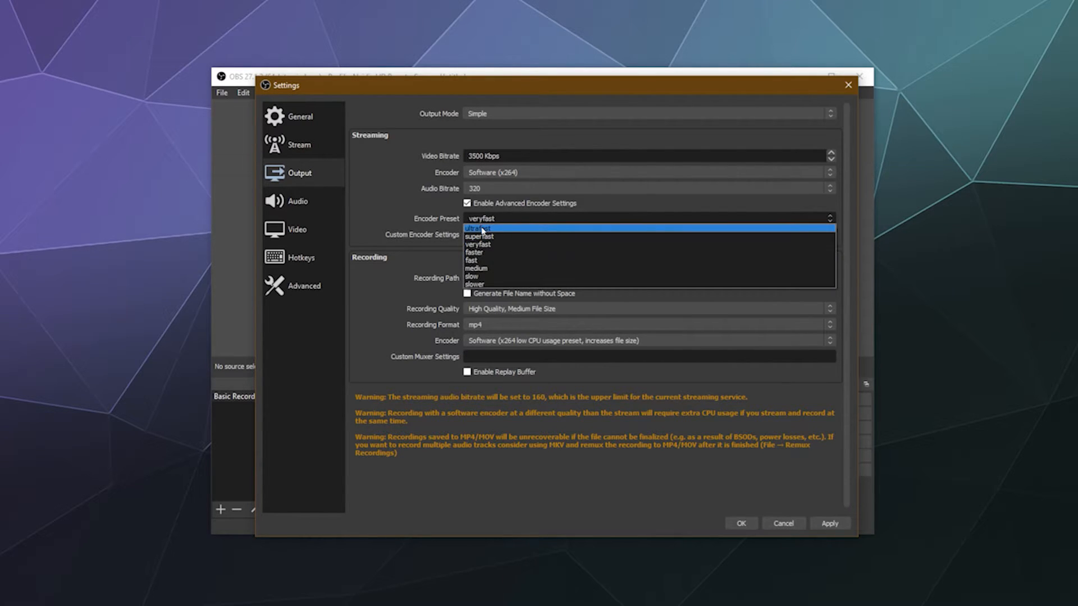
left_click(483, 226)
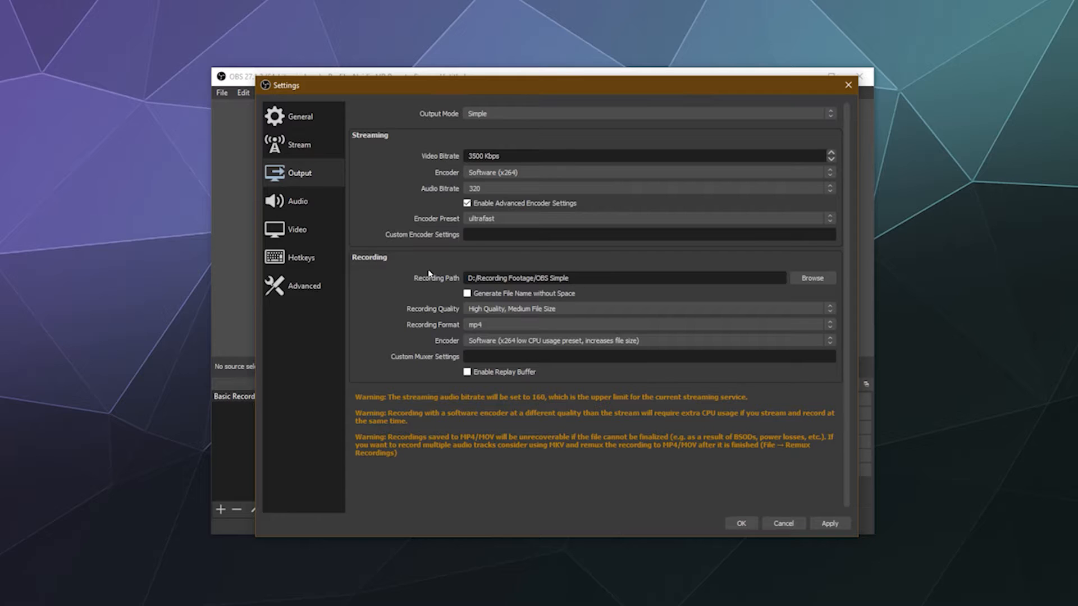
Turn Enable Advanced Encoder Settings off and on to compare which streaming options it reveals, leaving it enabled
left_click(468, 204)
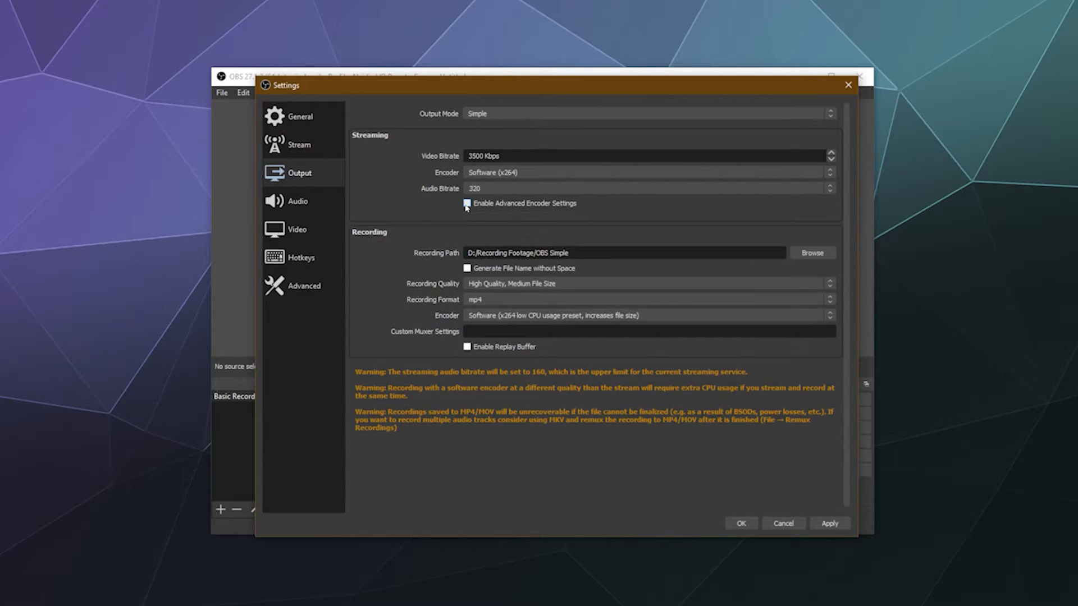
left_click(468, 203)
left_click(466, 204)
left_click(467, 204)
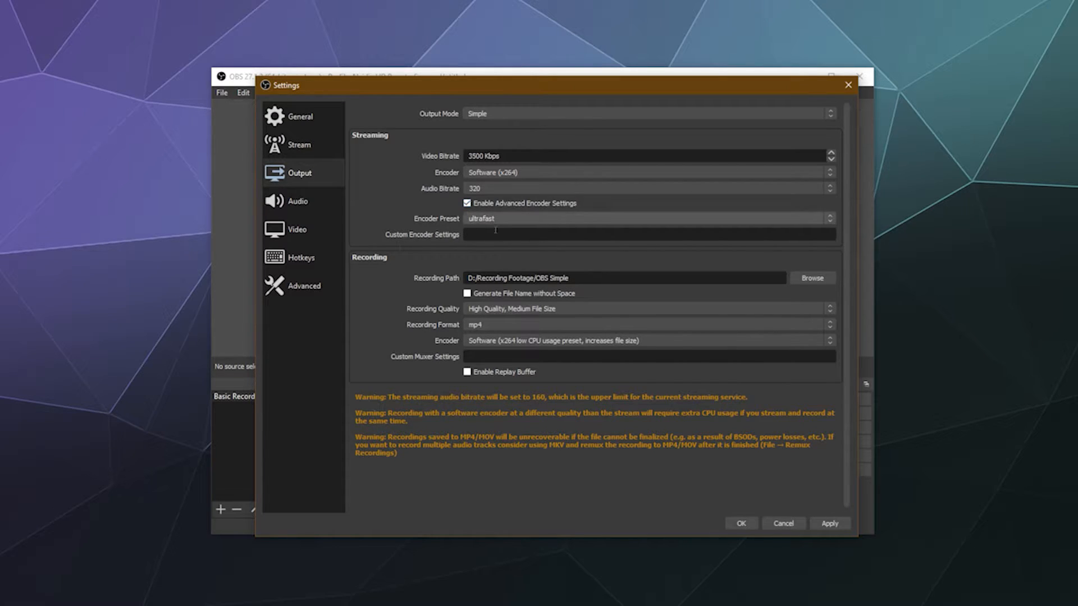
left_click(467, 204)
left_click(467, 204)
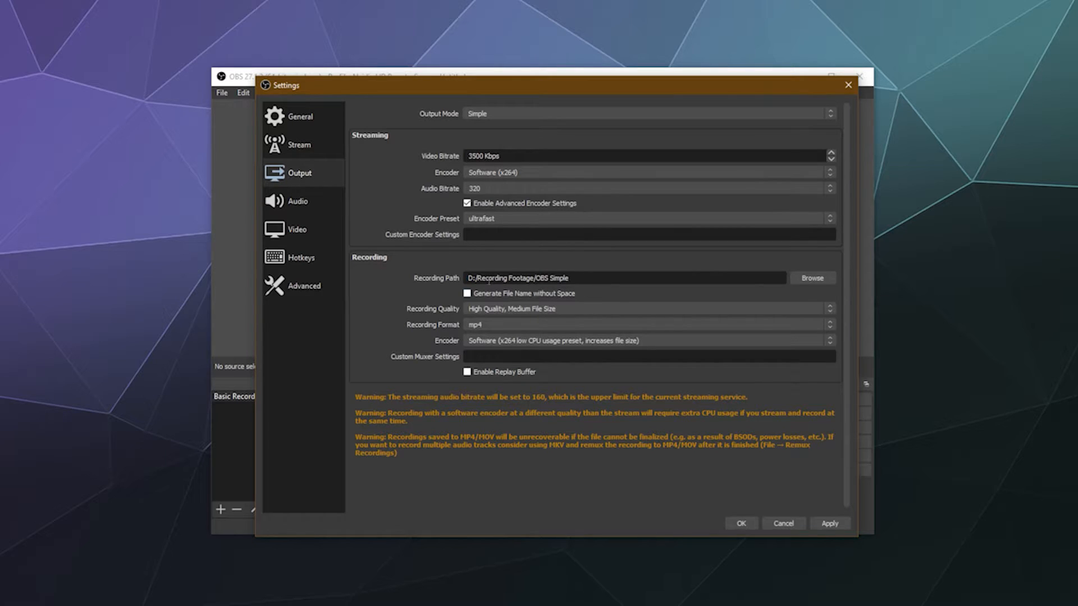
Examine the Recording Path and the Recording Quality setting, keeping High Quality, Medium File Size
left_click_drag(472, 279, 608, 280)
left_click(608, 281)
left_click(494, 310)
left_click(520, 311)
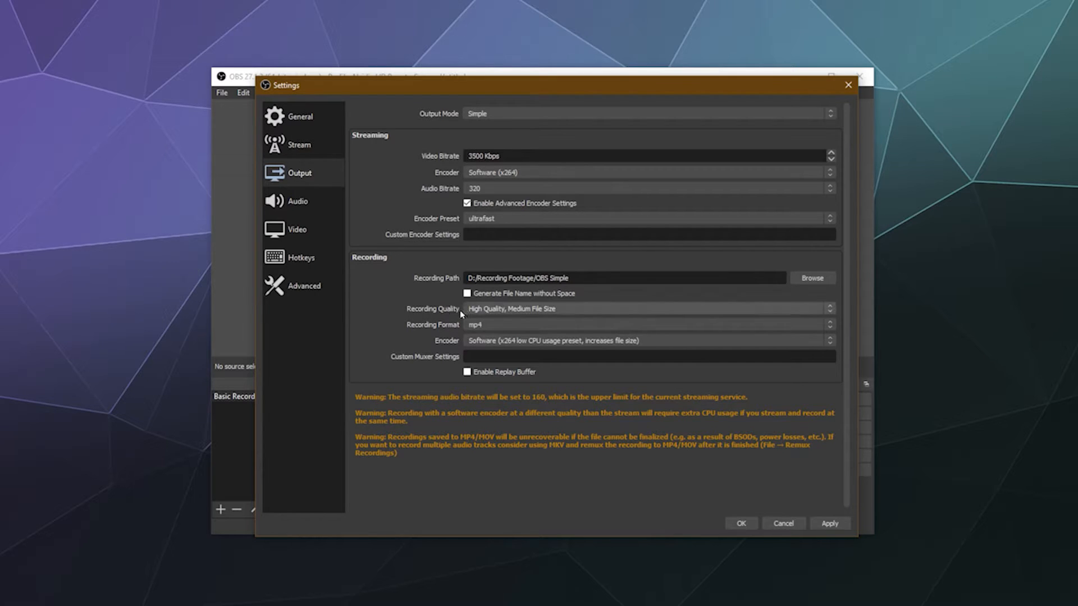
Try the Same as stream Recording Quality and relate it to the streaming Video Bitrate
left_click(495, 313)
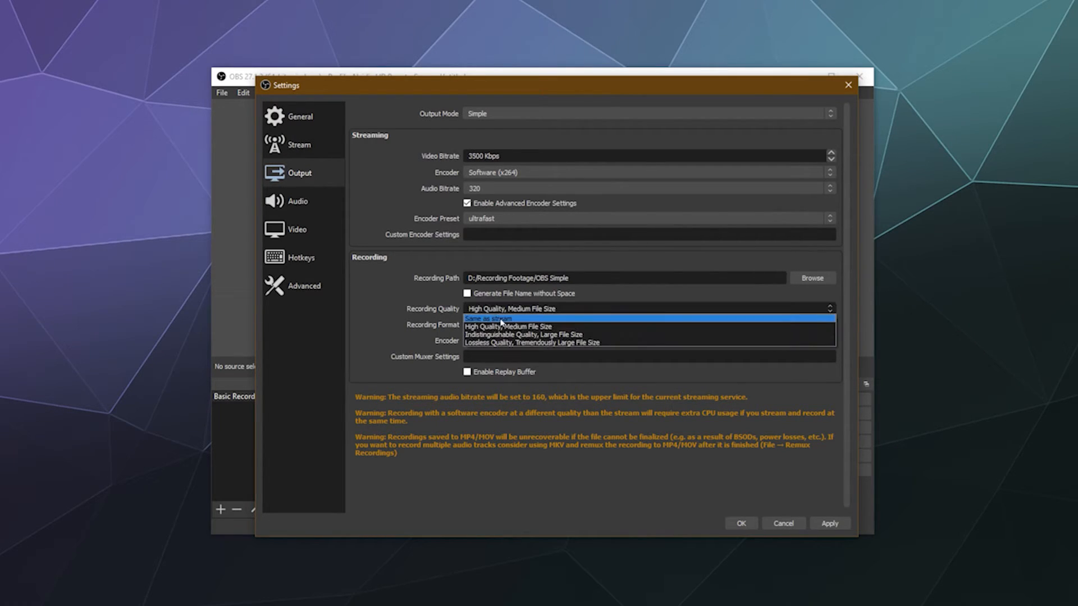
left_click(511, 328)
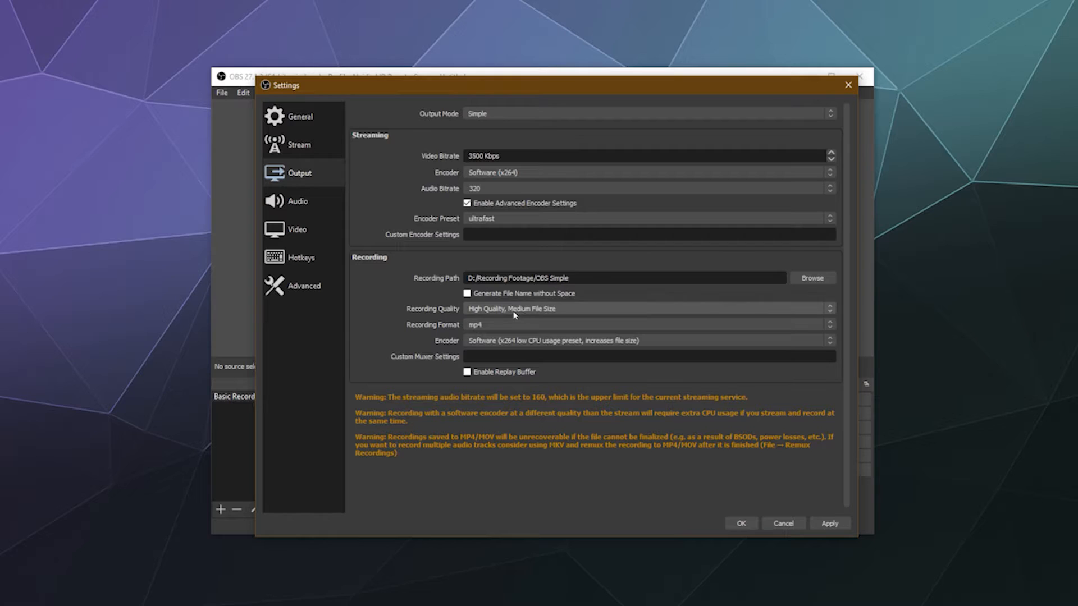
left_click(495, 313)
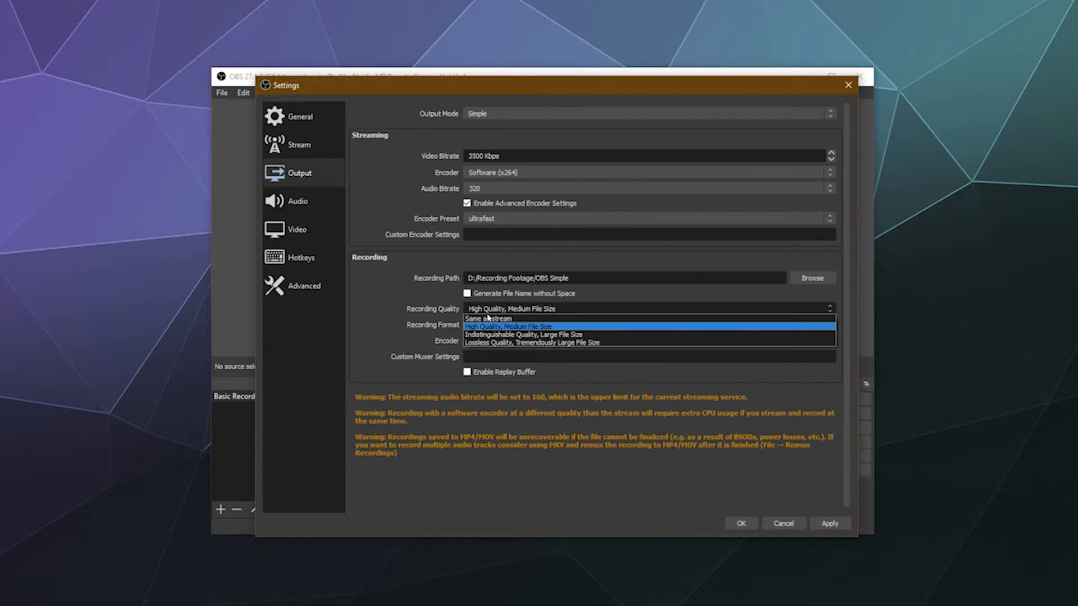
left_click(490, 322)
left_click(495, 310)
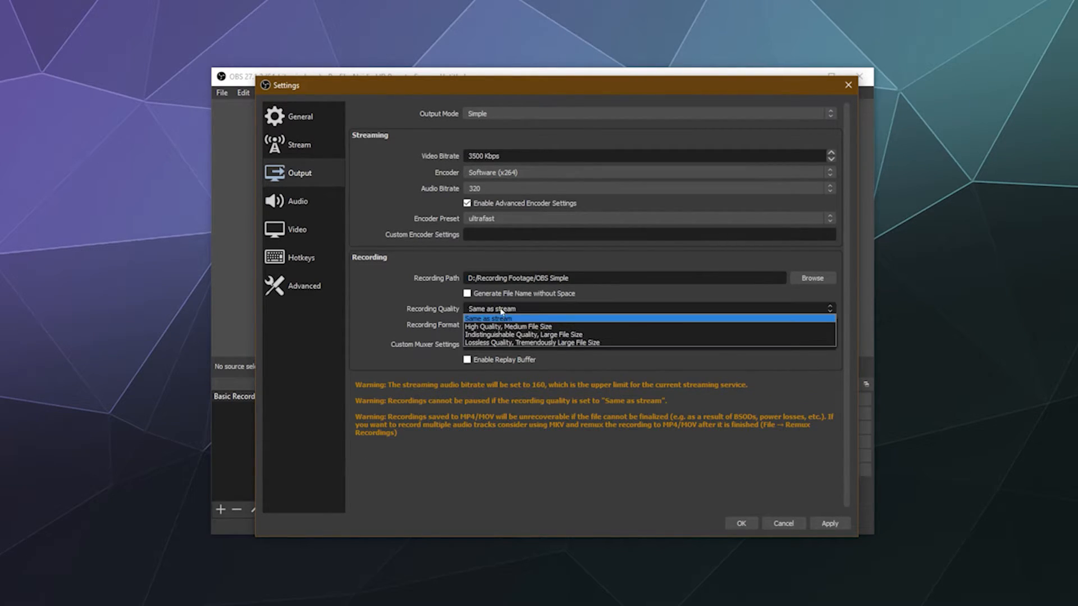
left_click(500, 309)
left_click_drag(506, 156, 470, 155)
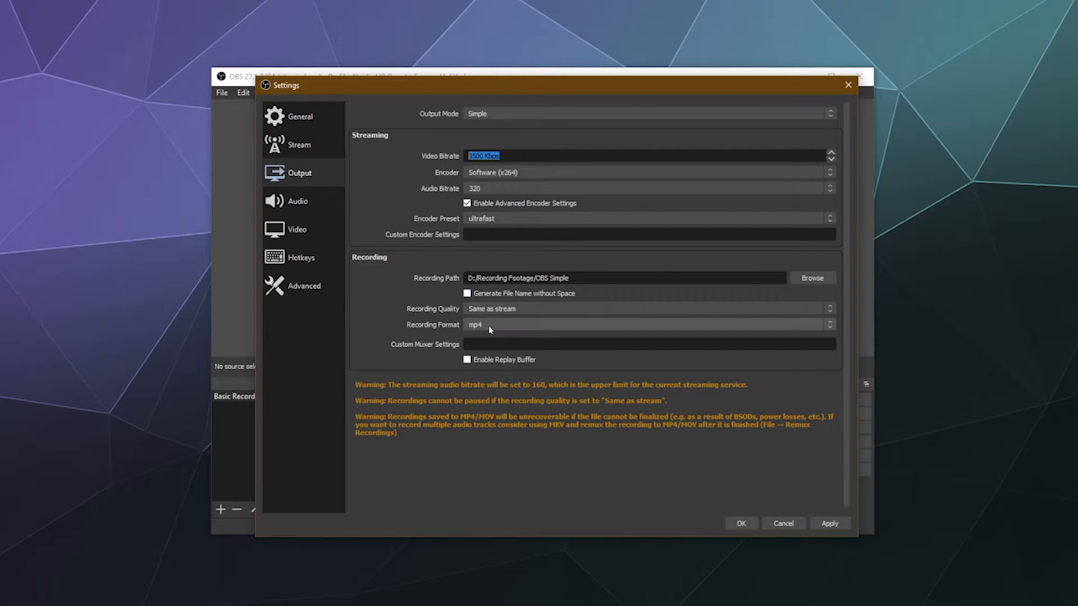
Try Lossless Quality, Tremendously Large File Size as the Recording Quality, accept it, and return to High Quality, Medium File Size
left_click(505, 308)
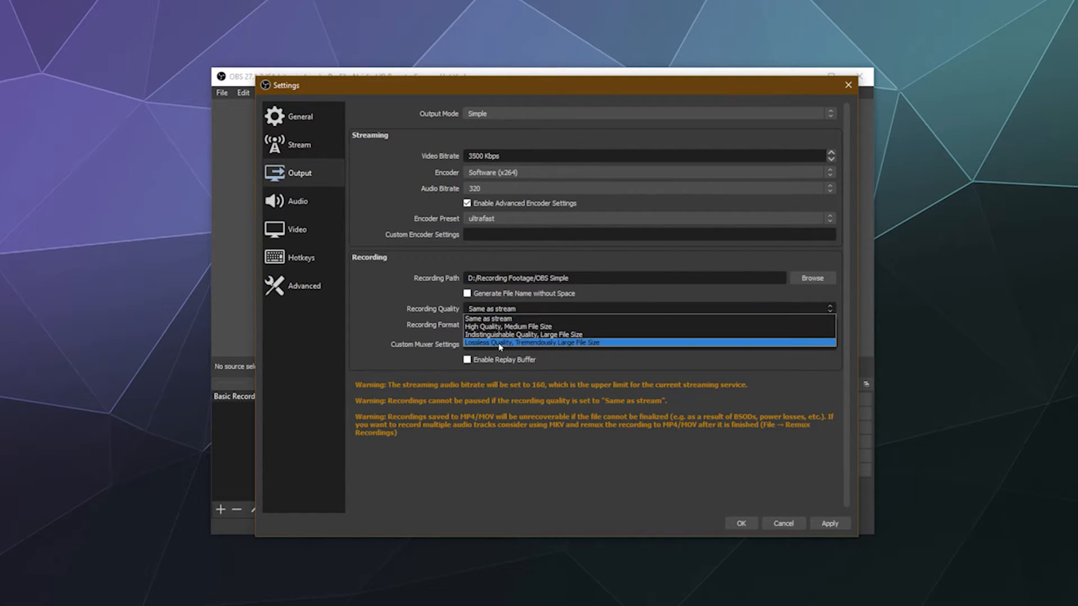
left_click(509, 344)
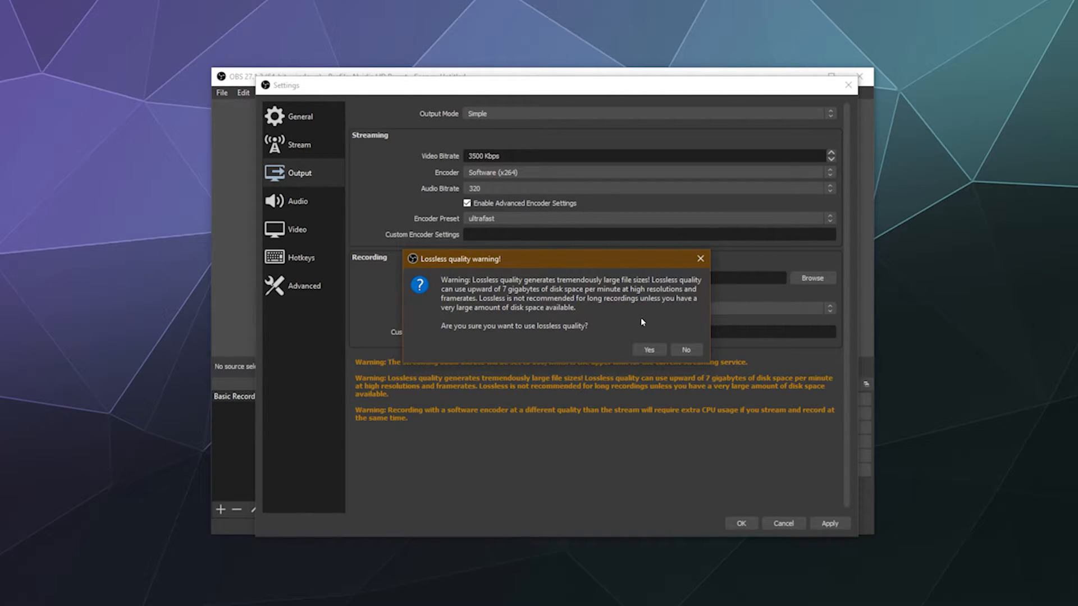
left_click(662, 349)
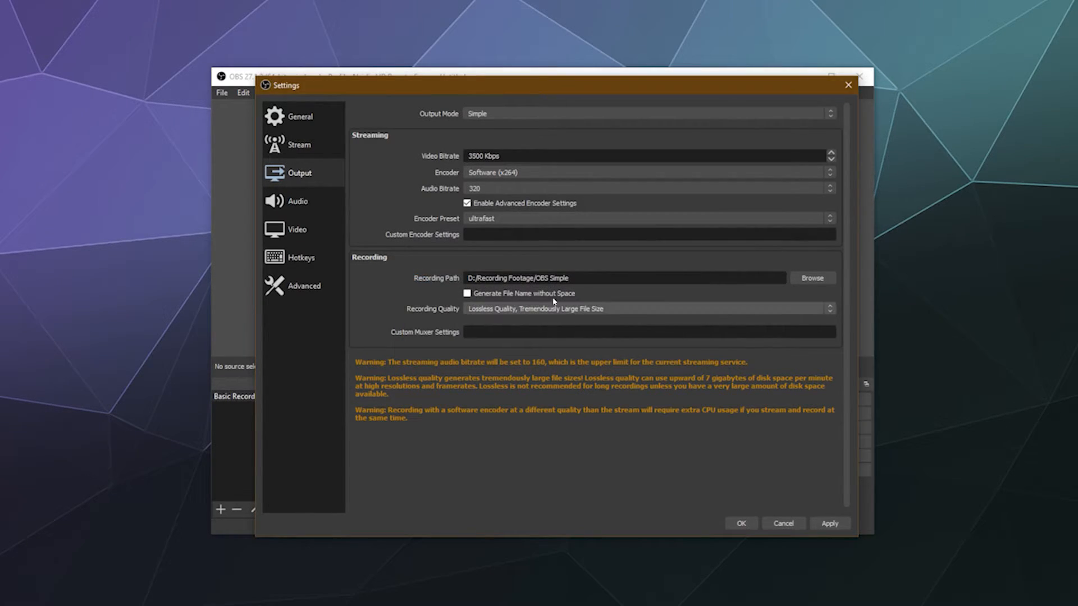
left_click(527, 311)
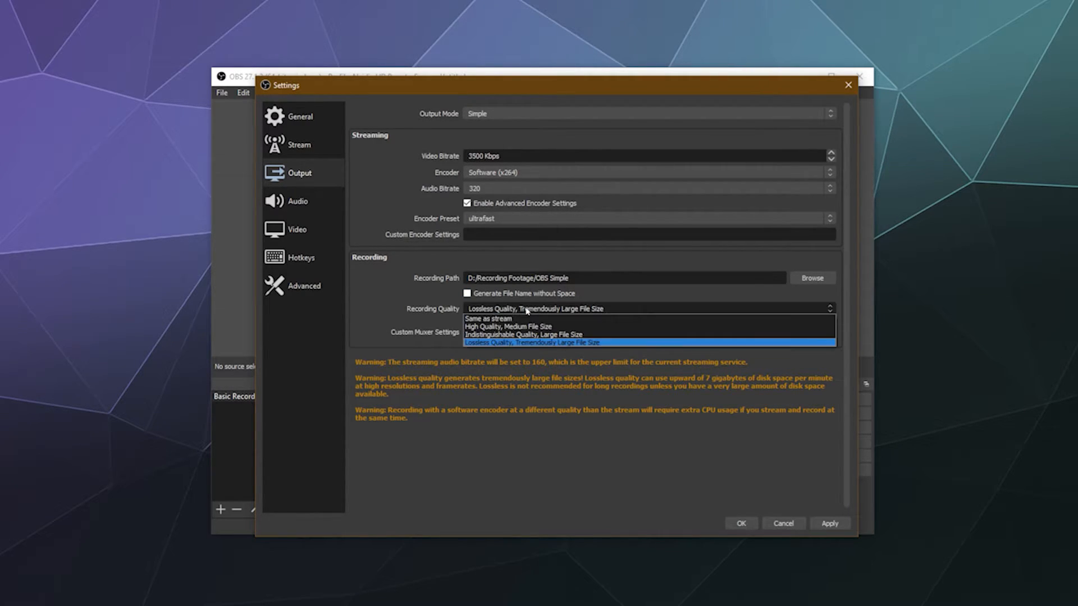
left_click(527, 344)
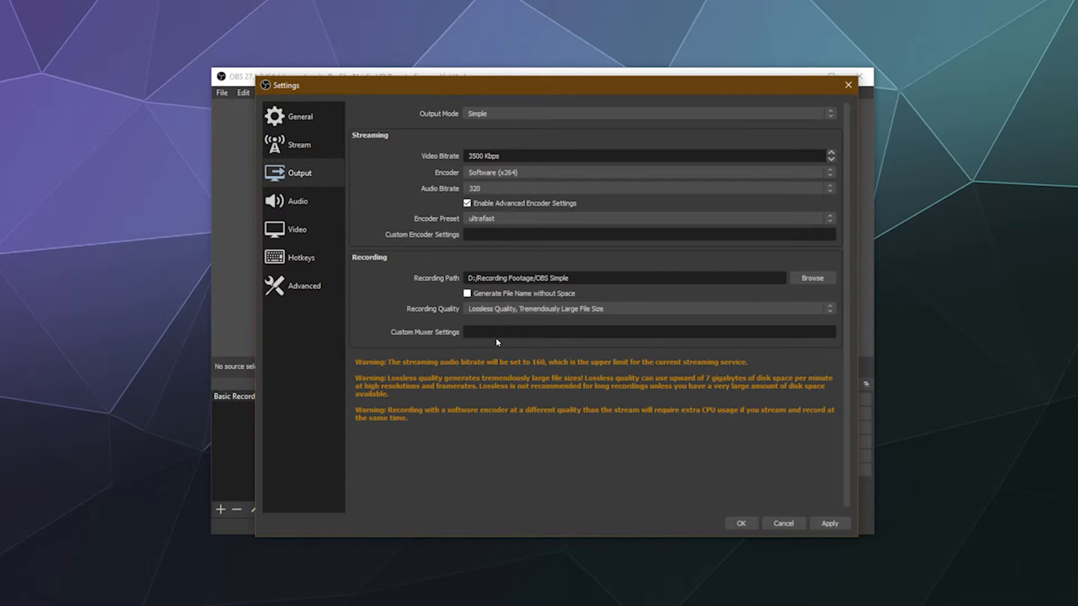
left_click(553, 309)
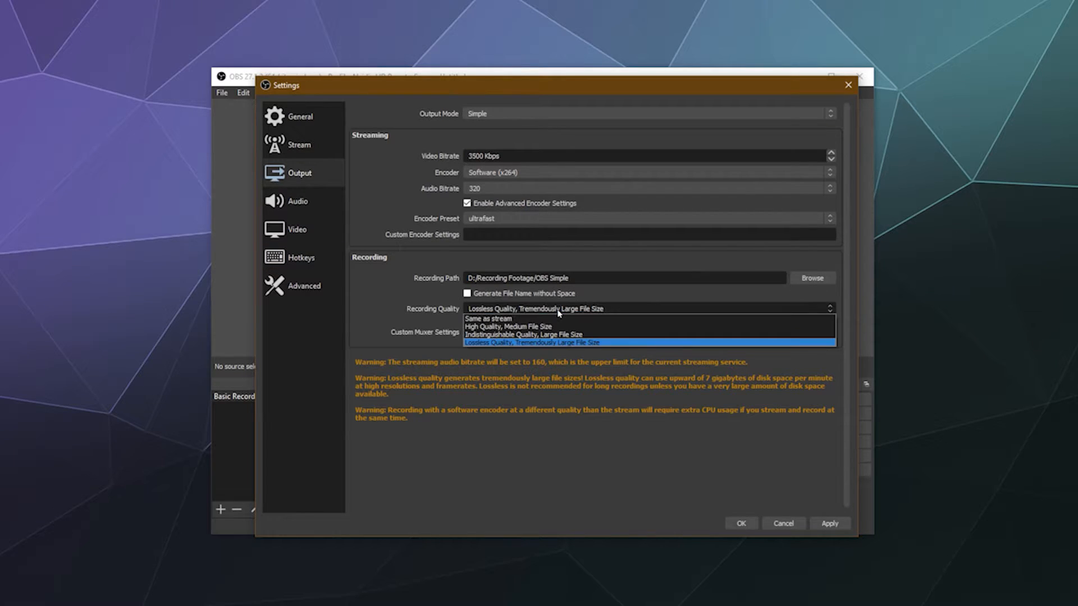
left_click(509, 328)
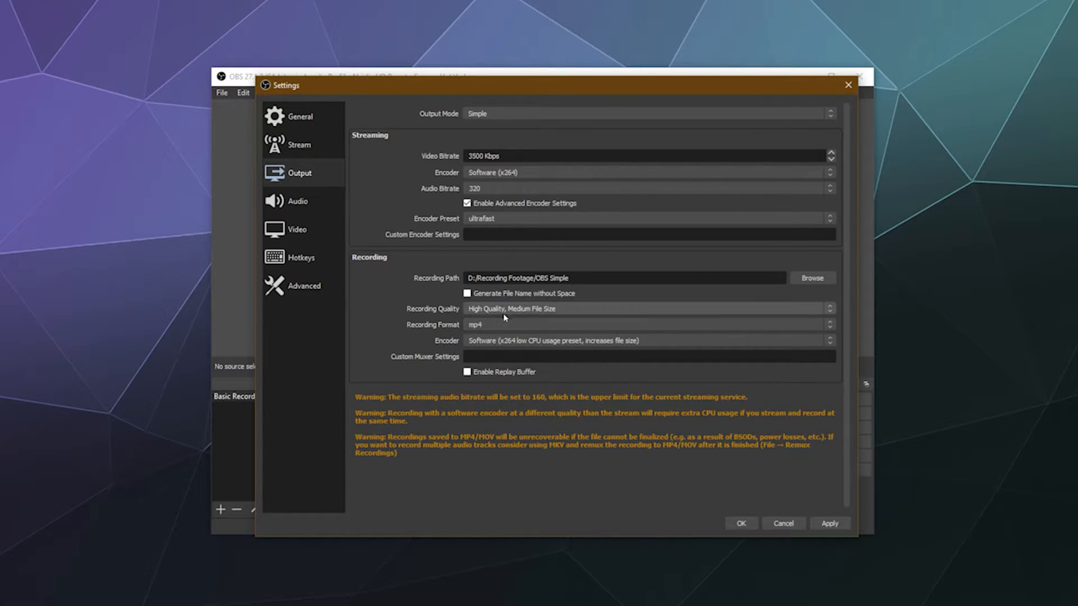
Try Same as stream quality with a 25000 Kbps Video Bitrate, then restore 3500 Kbps and High Quality, Medium File Size
left_click(497, 309)
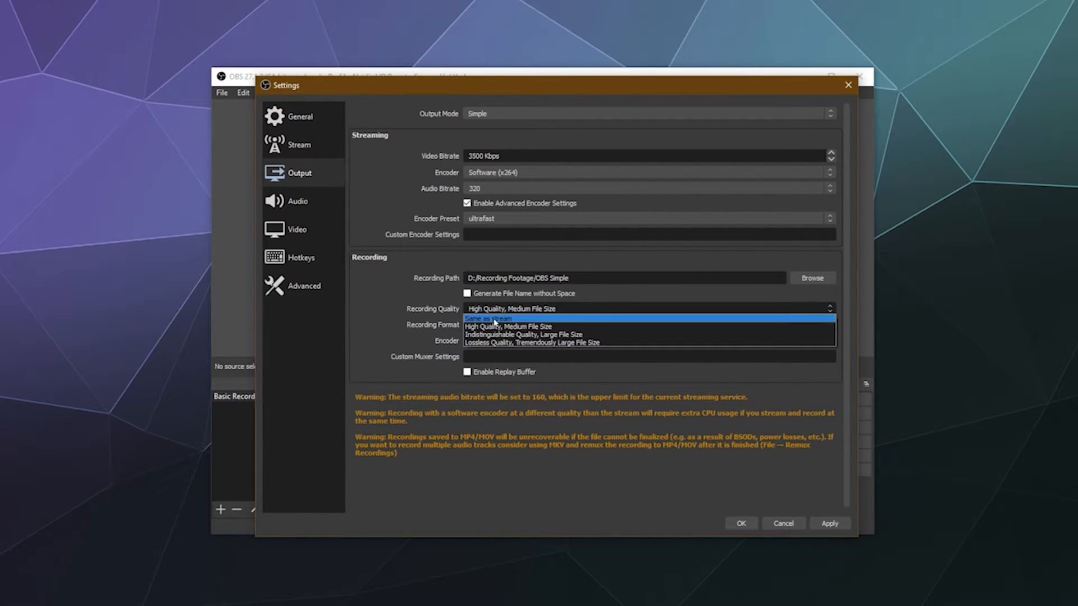
left_click(495, 320)
left_click(455, 160)
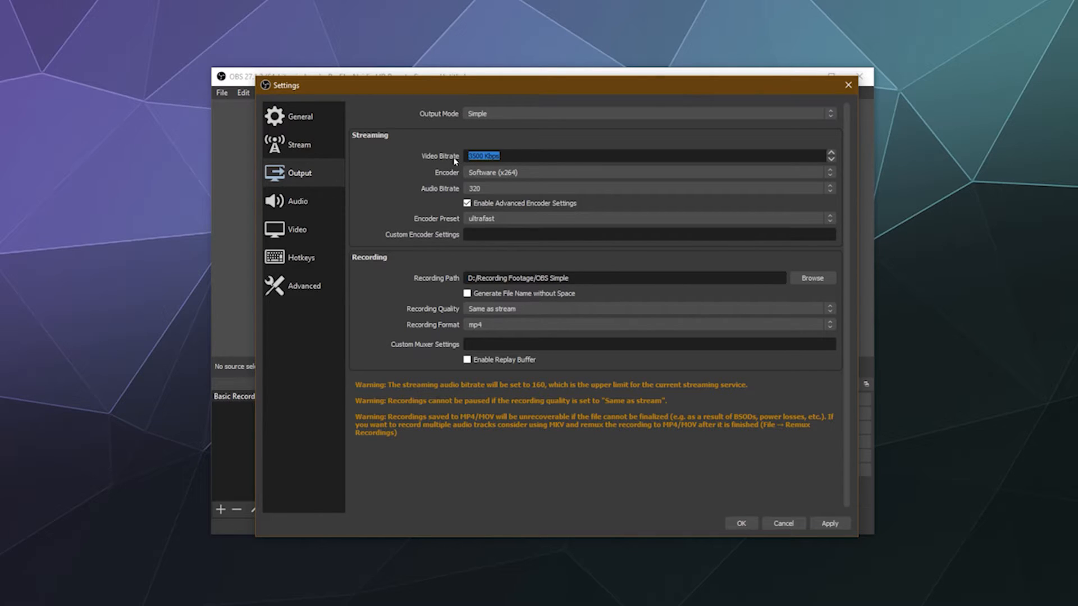
type("25000")
triple_click(487, 156)
type("3500")
left_click(496, 309)
left_click(513, 331)
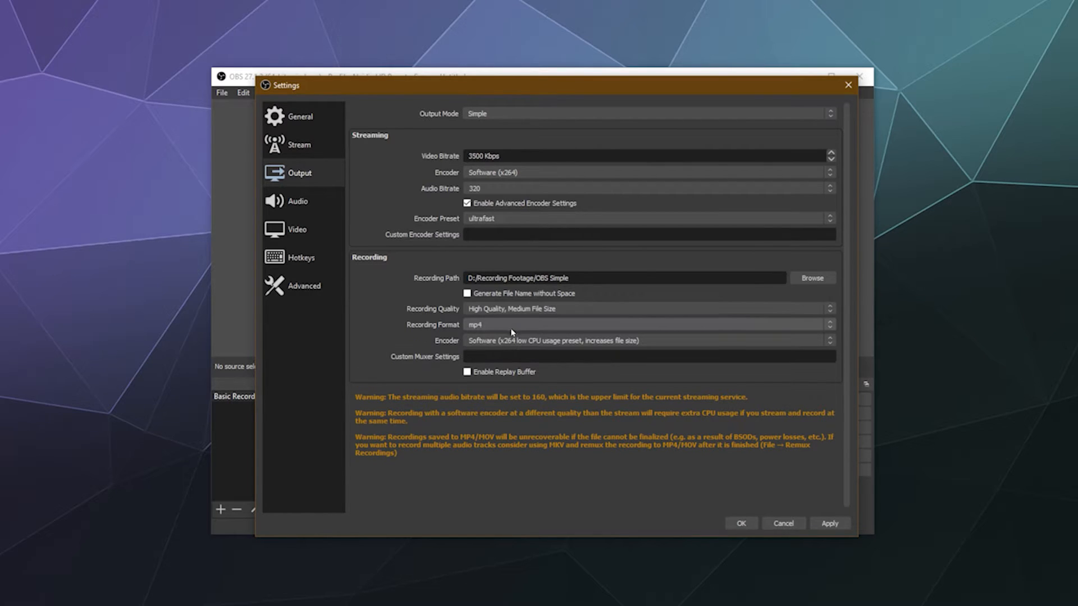
Review the Recording Format choices, keep mp4, and save the output settings
left_click(509, 325)
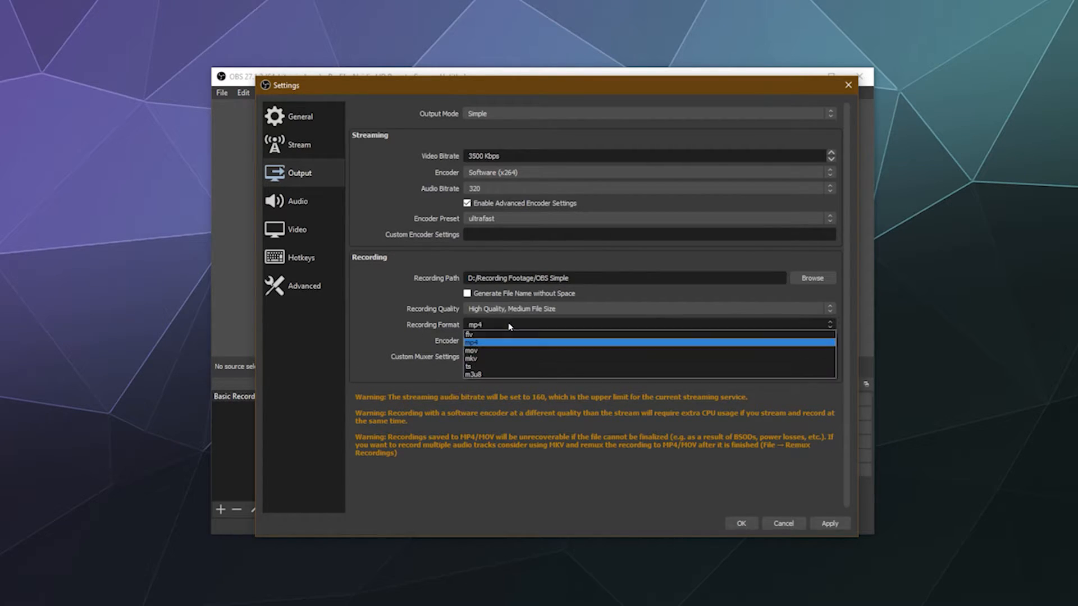
left_click(509, 327)
left_click(509, 309)
left_click(509, 311)
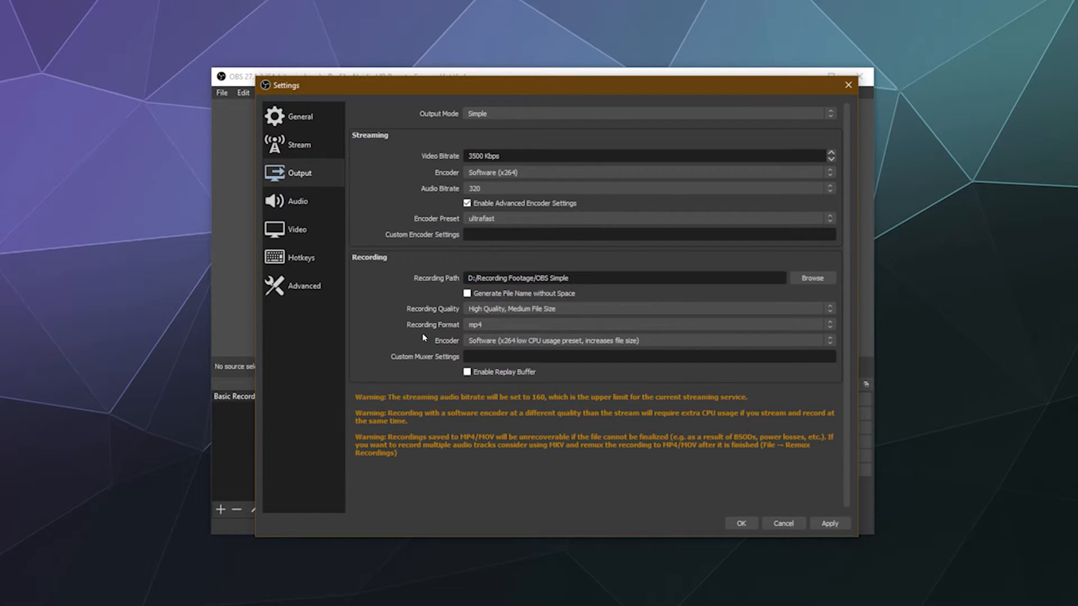
left_click(492, 327)
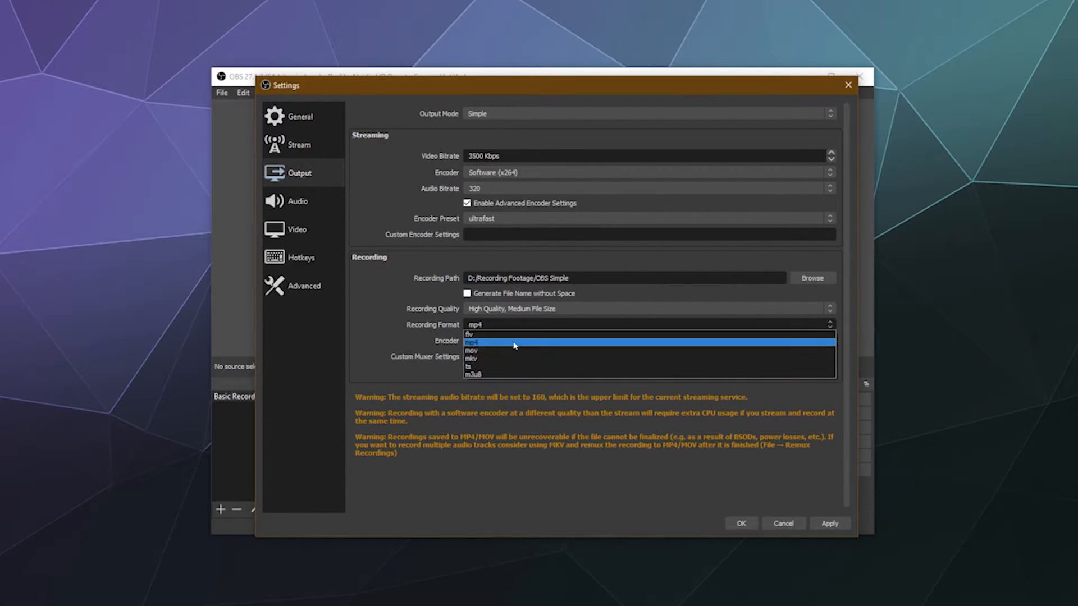
left_click(477, 343)
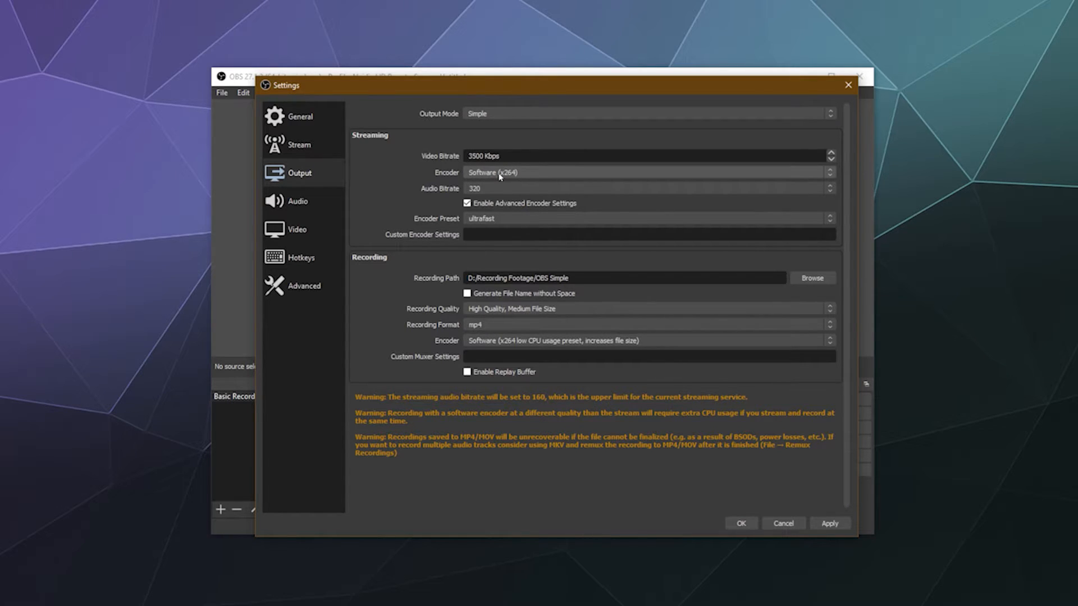
left_click(487, 326)
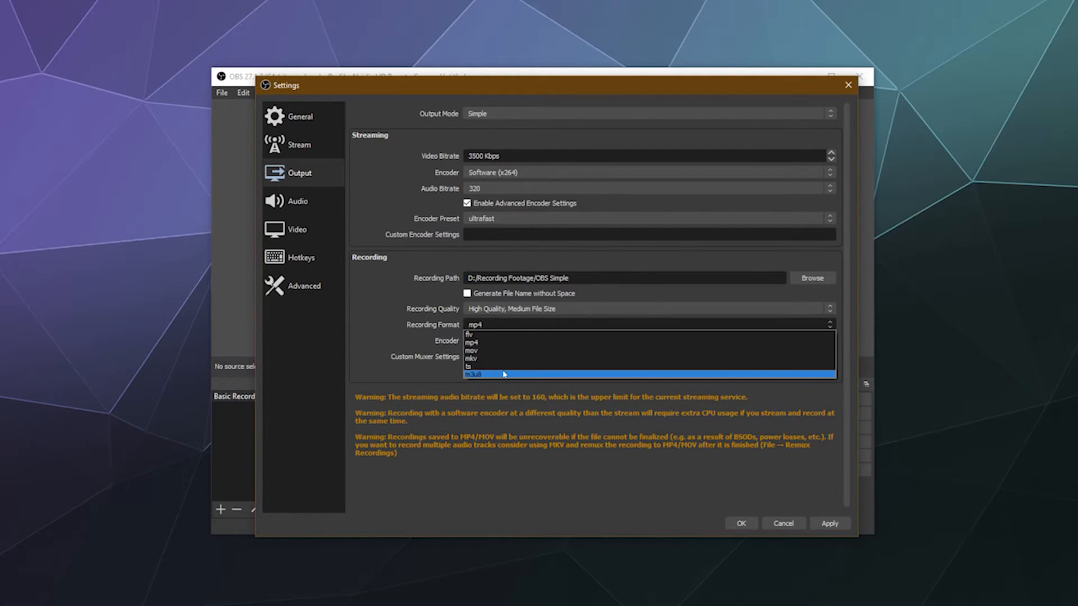
left_click(476, 343)
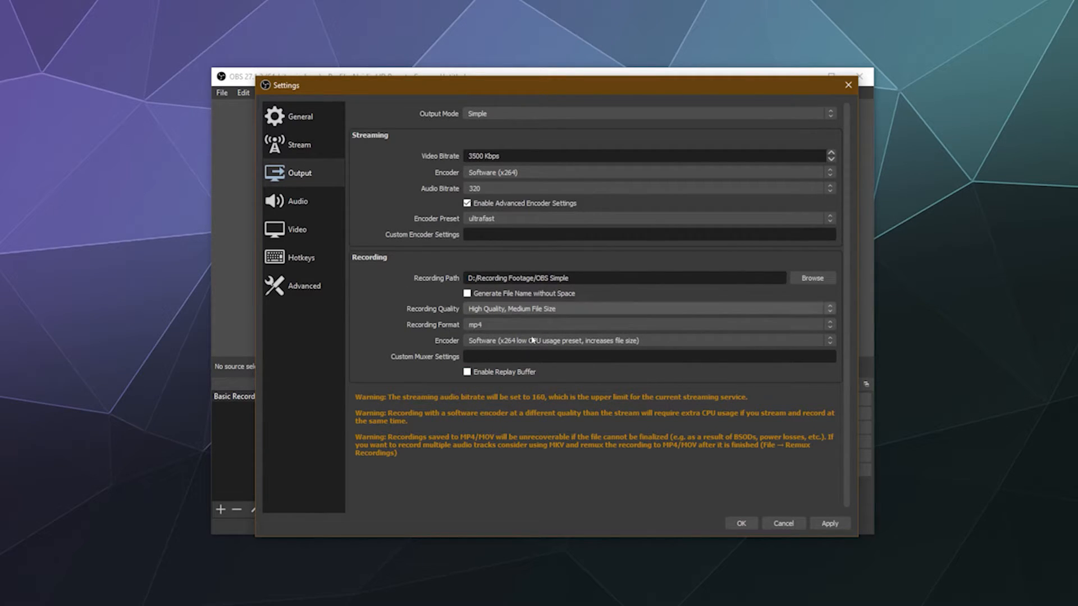
left_click(741, 523)
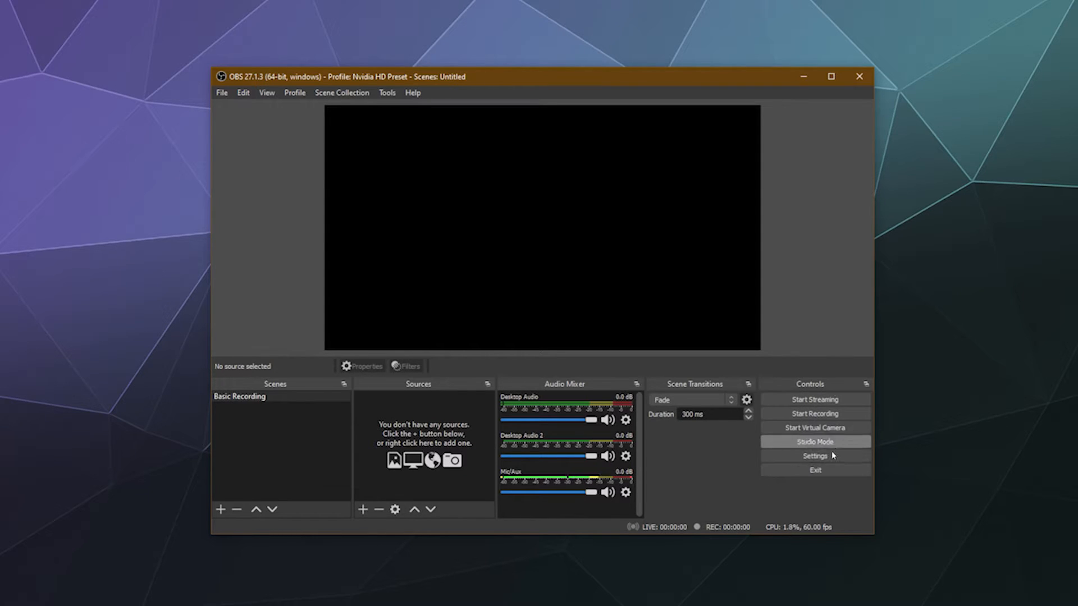
Add a new scene named My First Scene
left_click(277, 465)
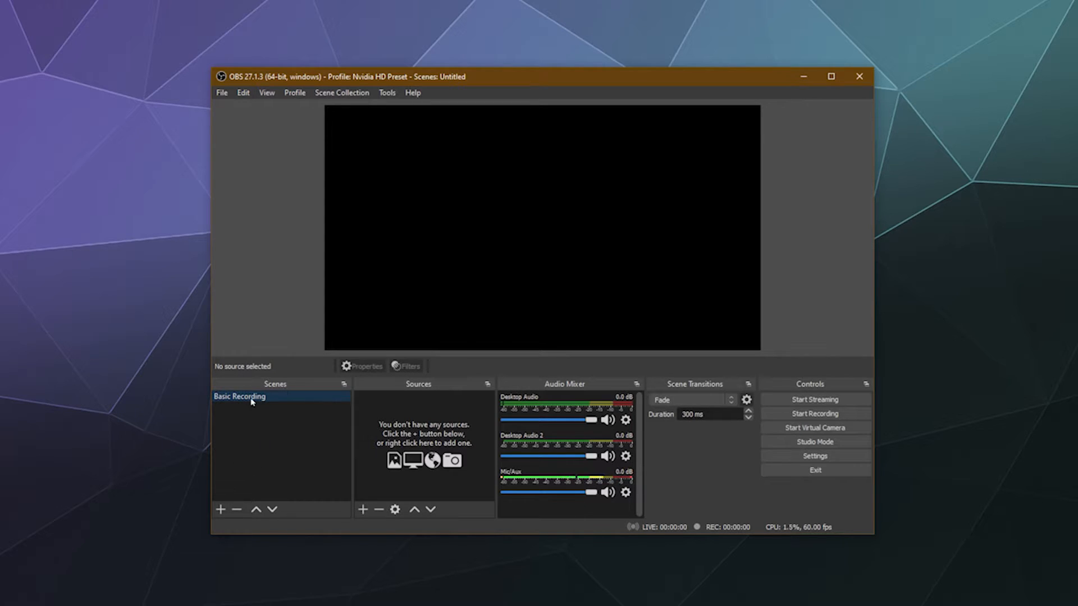
left_click(221, 509)
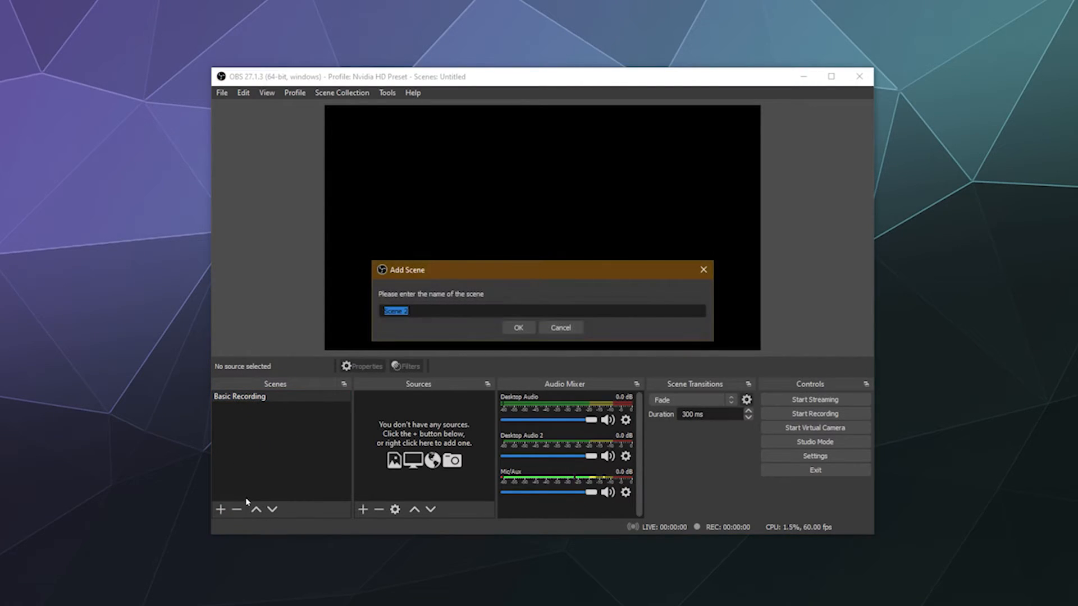
type("My First Scene")
key("Return")
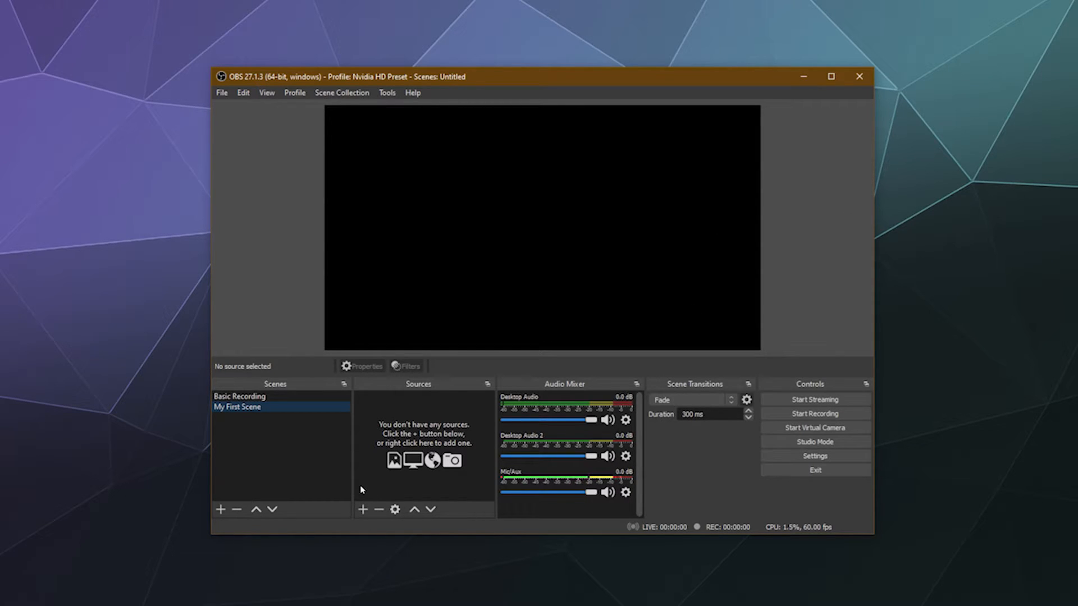
Add a new Display Capture source with its default name to the Basic Recording scene, keeping it visible
left_click(422, 409)
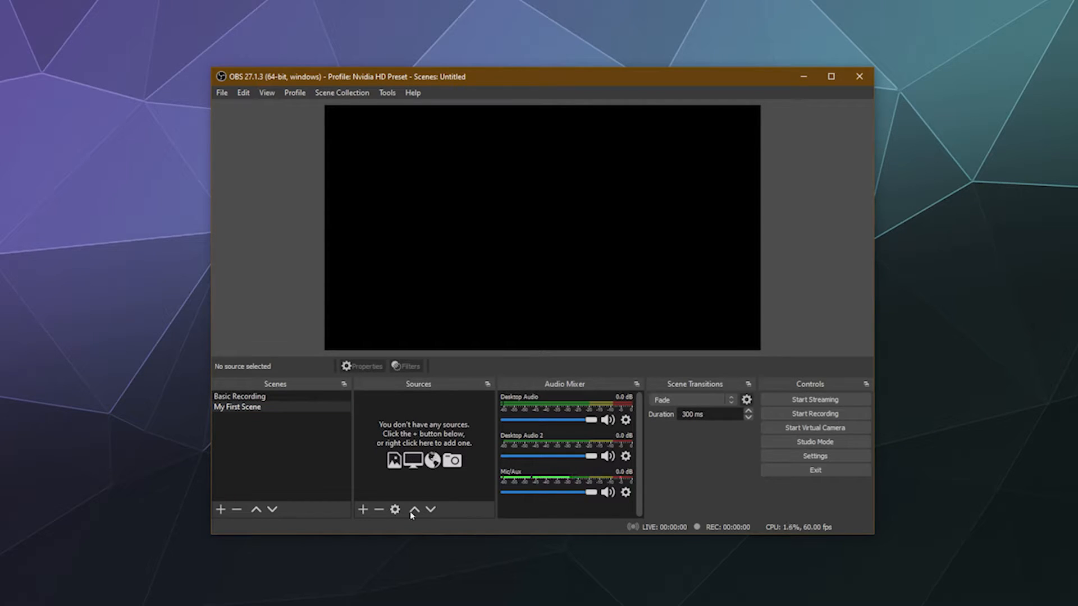
left_click(363, 509)
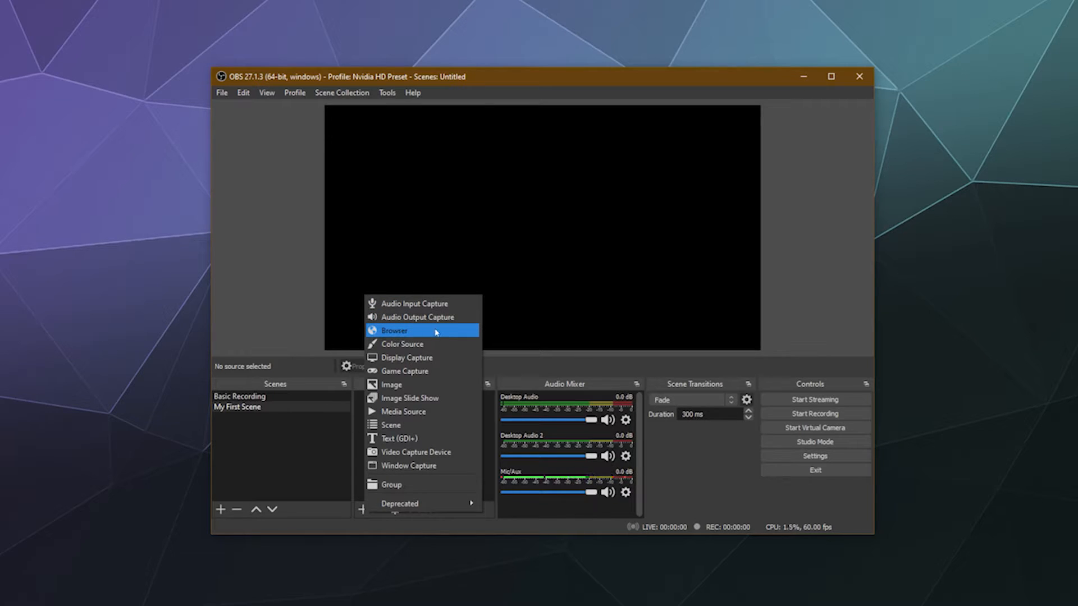
left_click(413, 361)
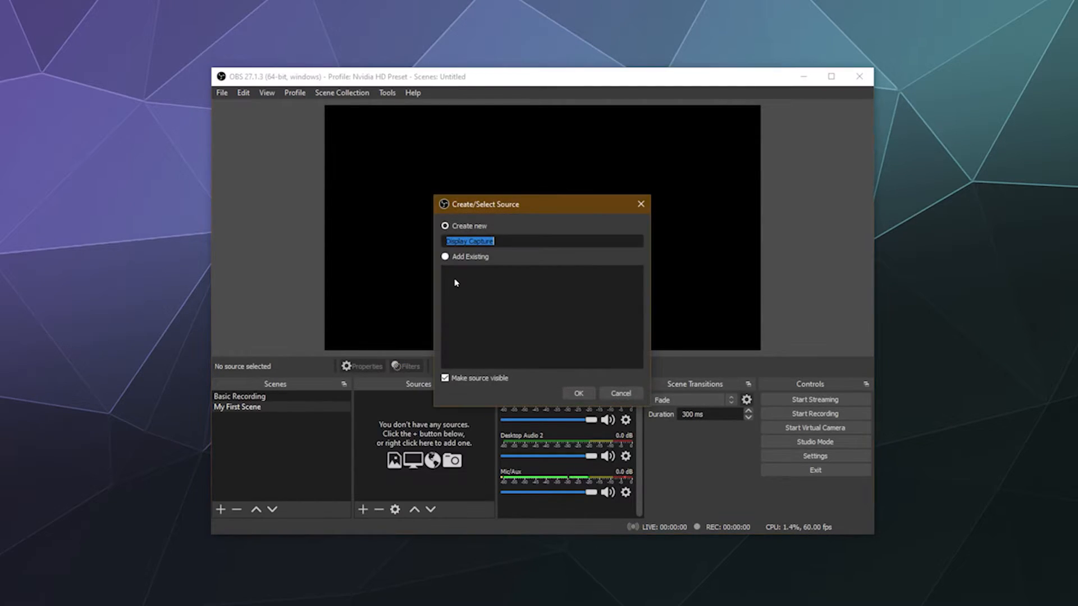
left_click(578, 393)
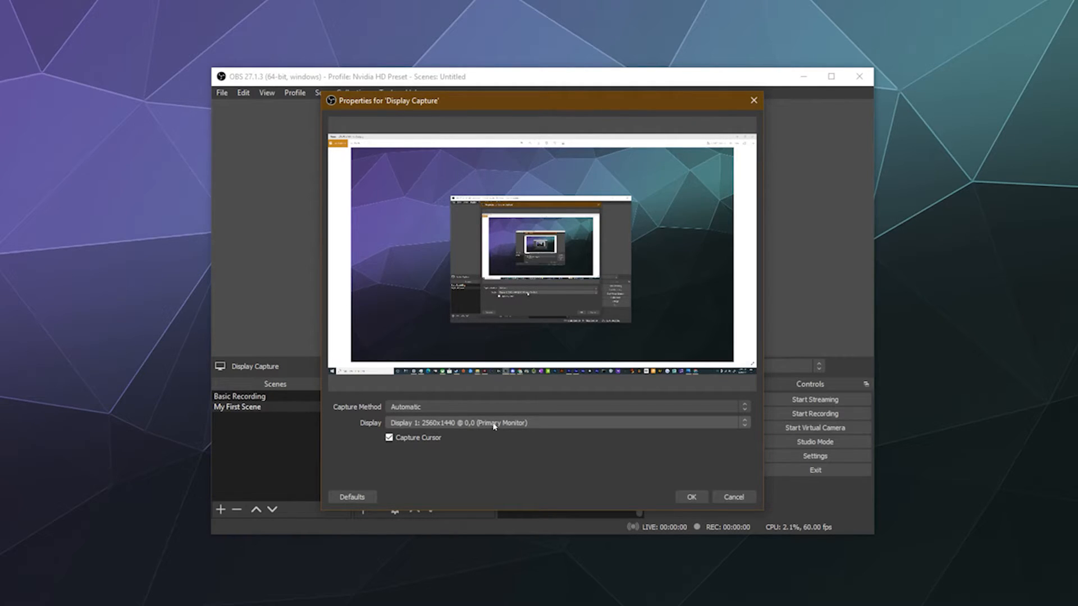
Set the Display Capture source to Display 2: 2560x1440 @ 2560,0 and keep Capture Cursor enabled
left_click(430, 424)
left_click(414, 441)
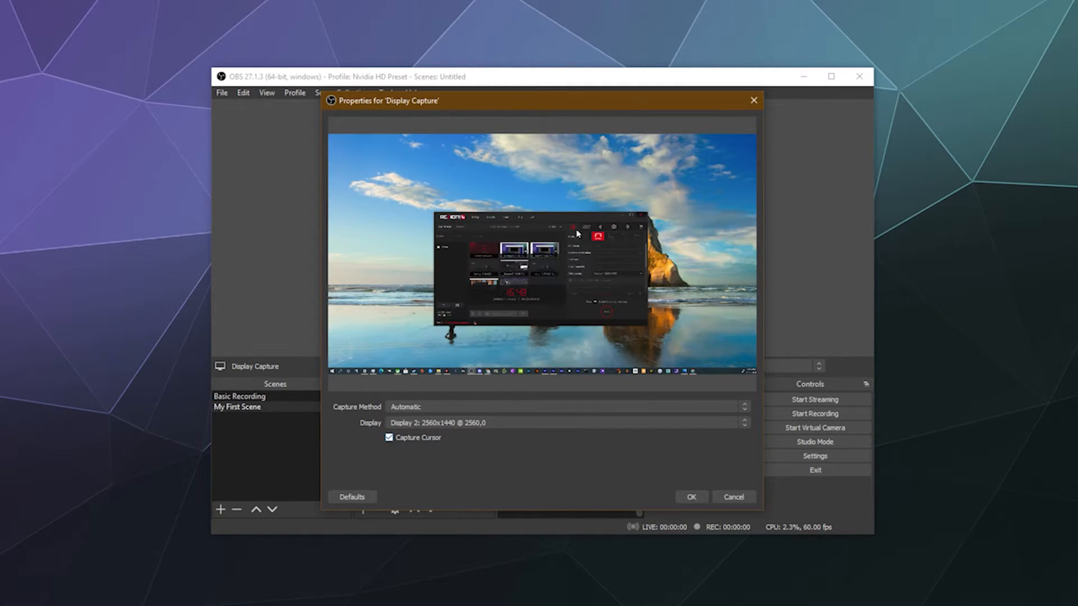
left_click_drag(543, 213, 545, 200)
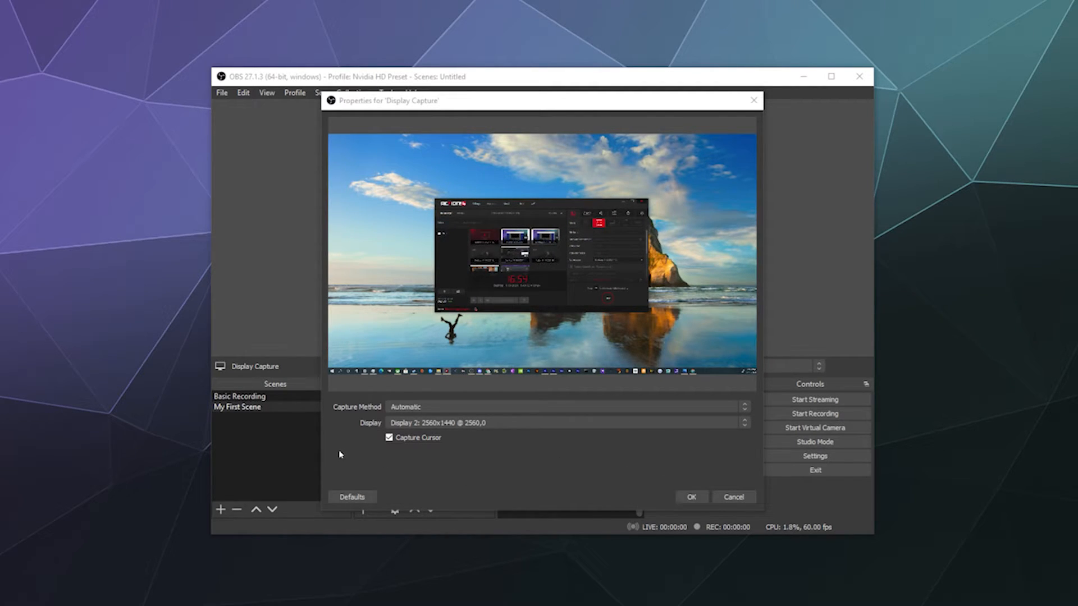
left_click(391, 439)
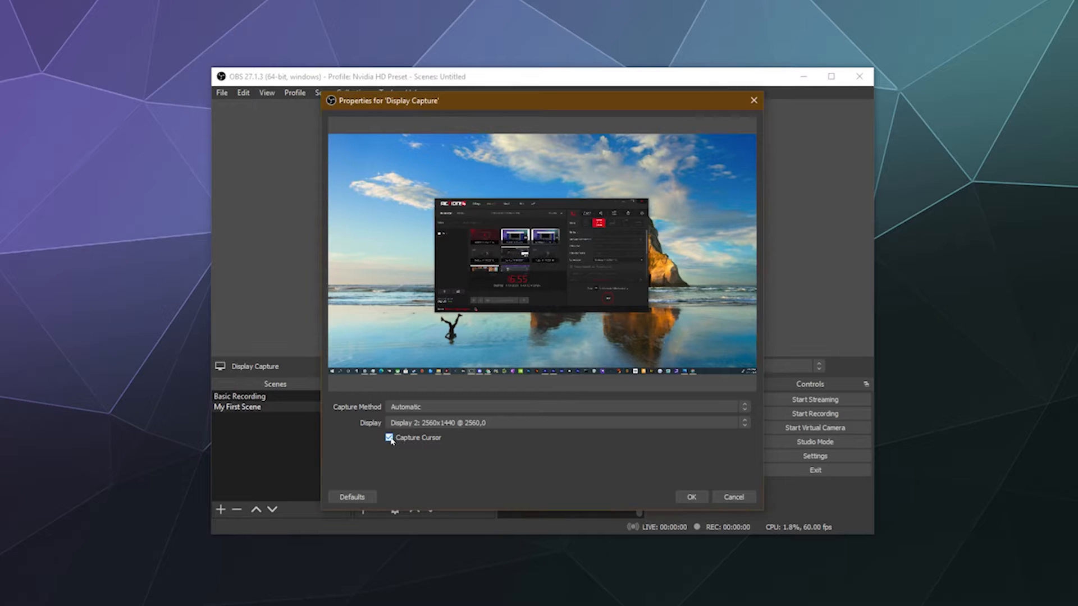
left_click(390, 439)
Review the display source's Capture Method options, keeping Automatic
left_click(502, 407)
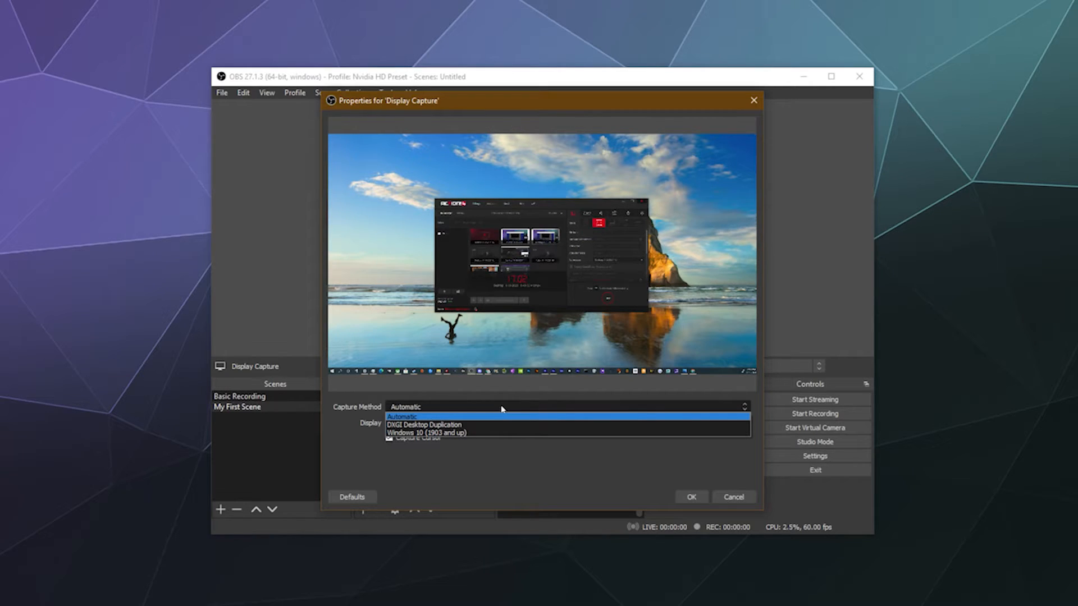
left_click(502, 408)
left_click(447, 412)
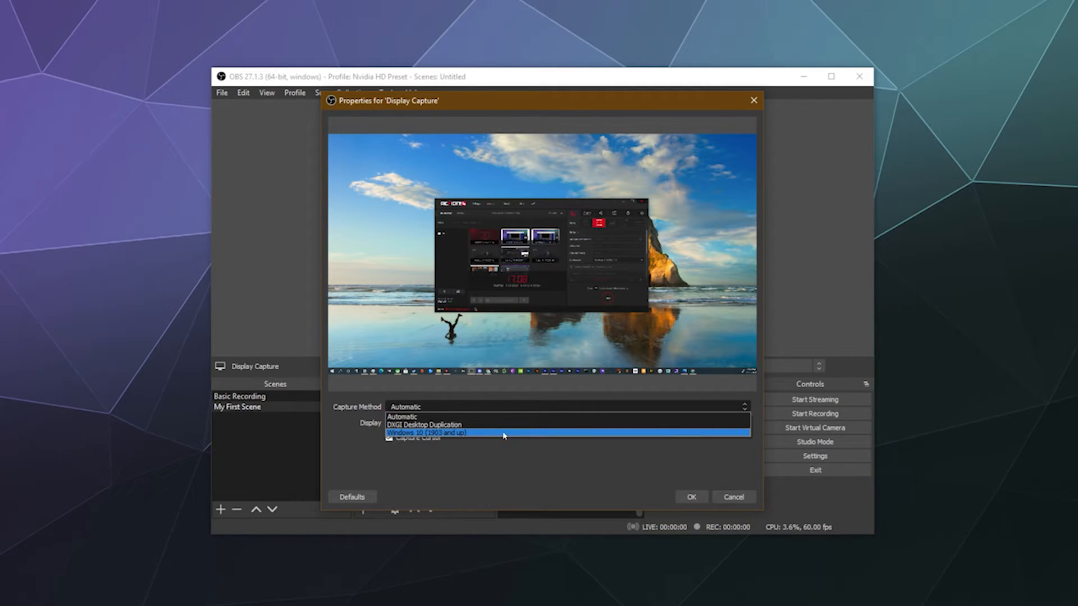
left_click(480, 416)
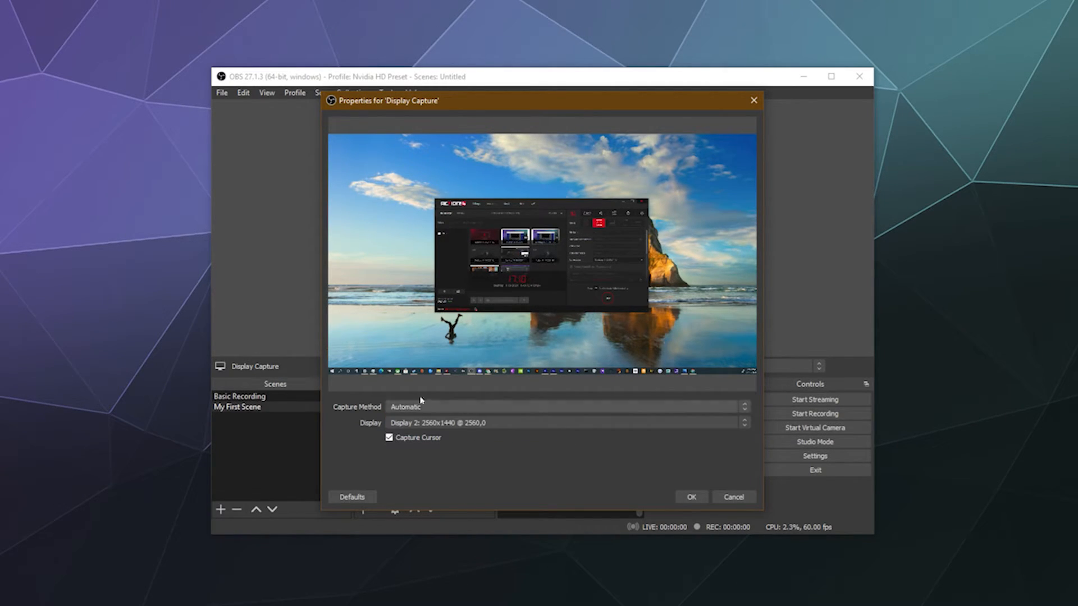
Accept the Display Capture source's properties
left_click(691, 497)
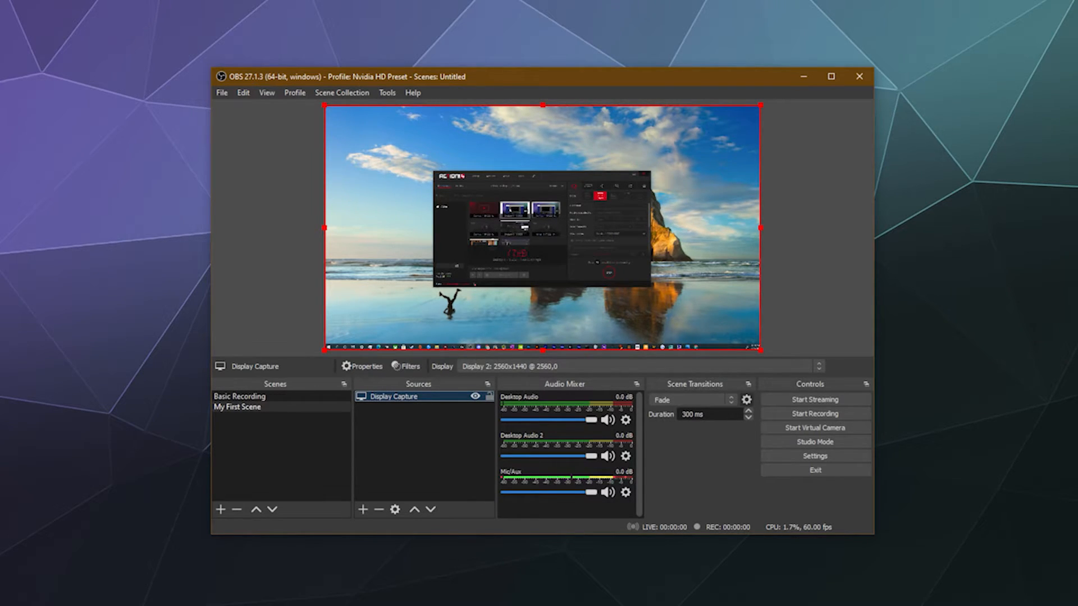
left_click_drag(580, 175, 576, 175)
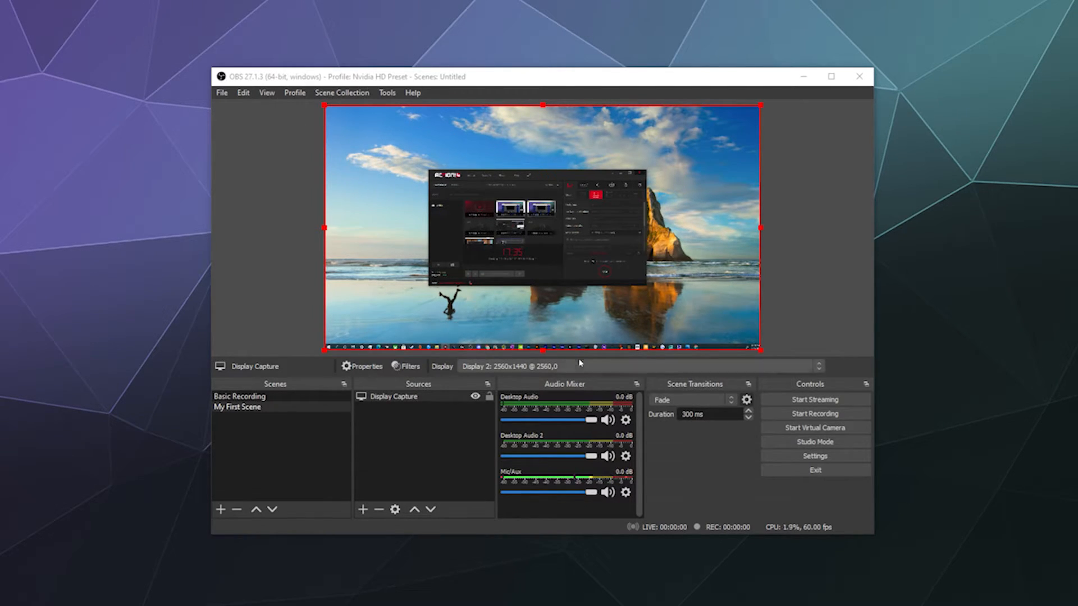
Enlarge the Display Capture source past the canvas edges in the preview and reposition it
left_click_drag(543, 348, 542, 358)
left_click_drag(542, 289, 541, 284)
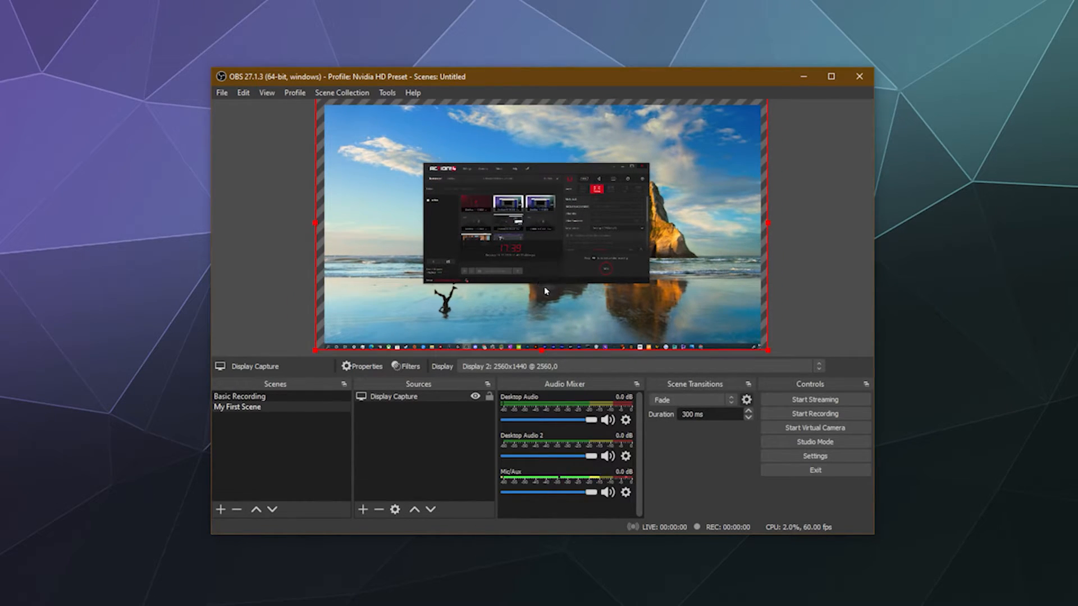
left_click_drag(540, 353, 542, 402)
left_click_drag(565, 273, 520, 237)
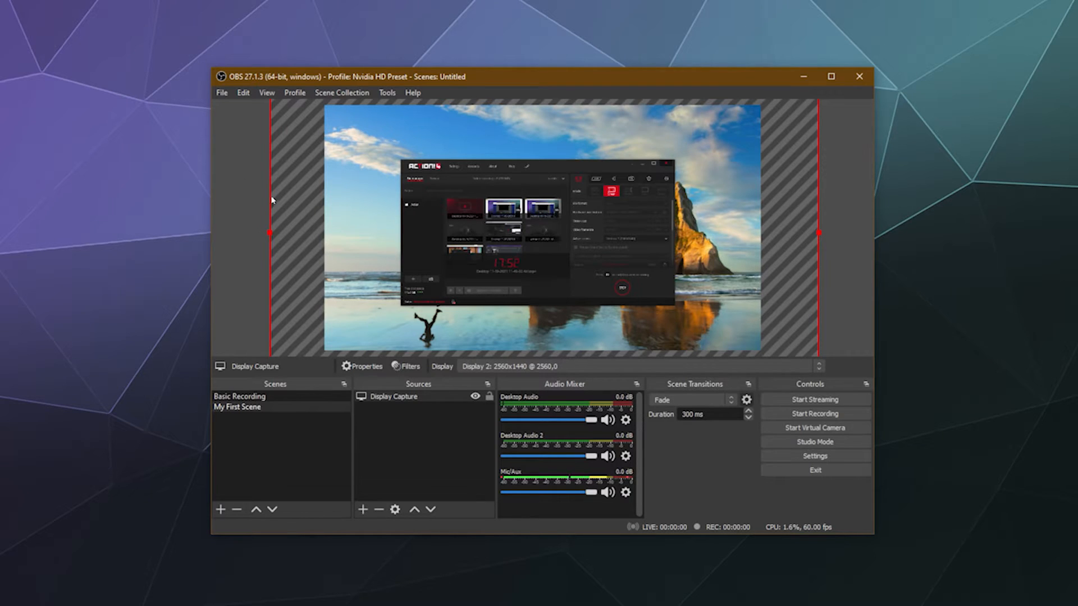
left_click(231, 211)
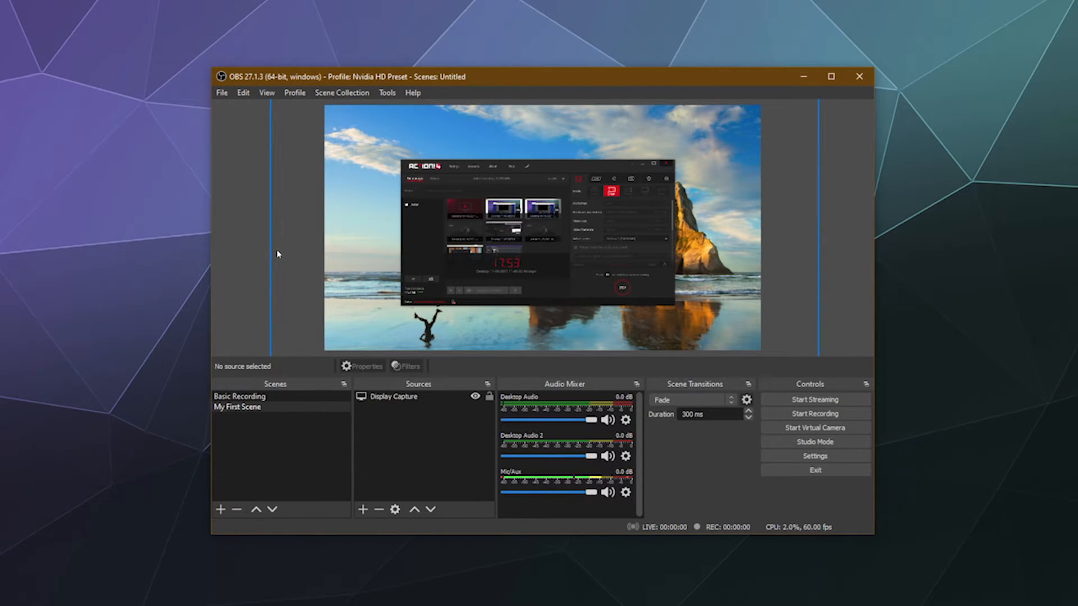
left_click(439, 220)
mouse_move(264, 229)
left_mouse_down()
mouse_move(321, 221)
mouse_move(275, 240)
left_mouse_up()
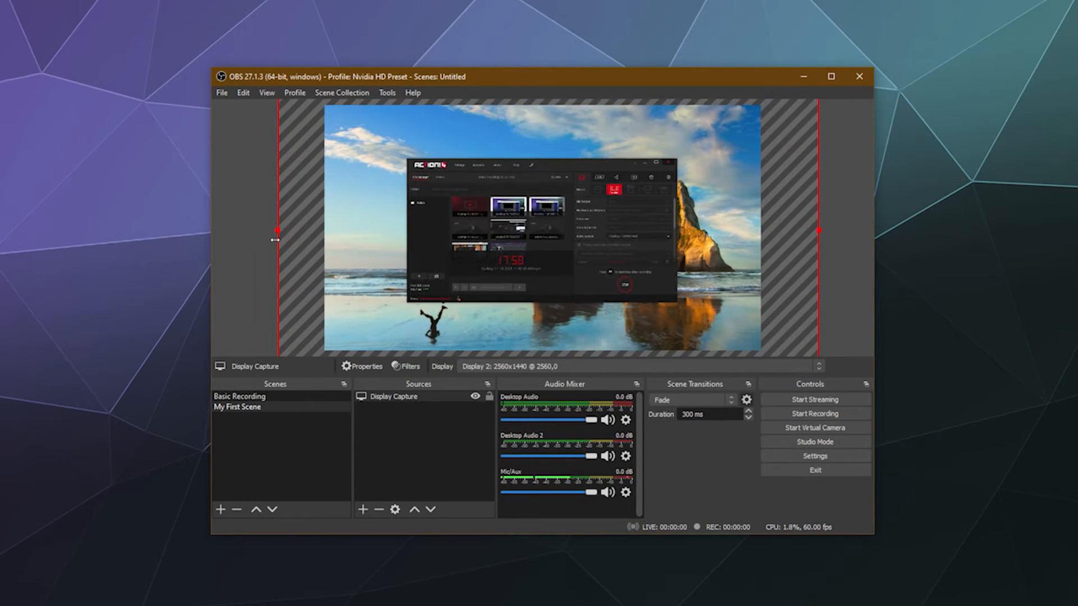
Review the Order and Transform options available for the Display Capture source
right_click(458, 247)
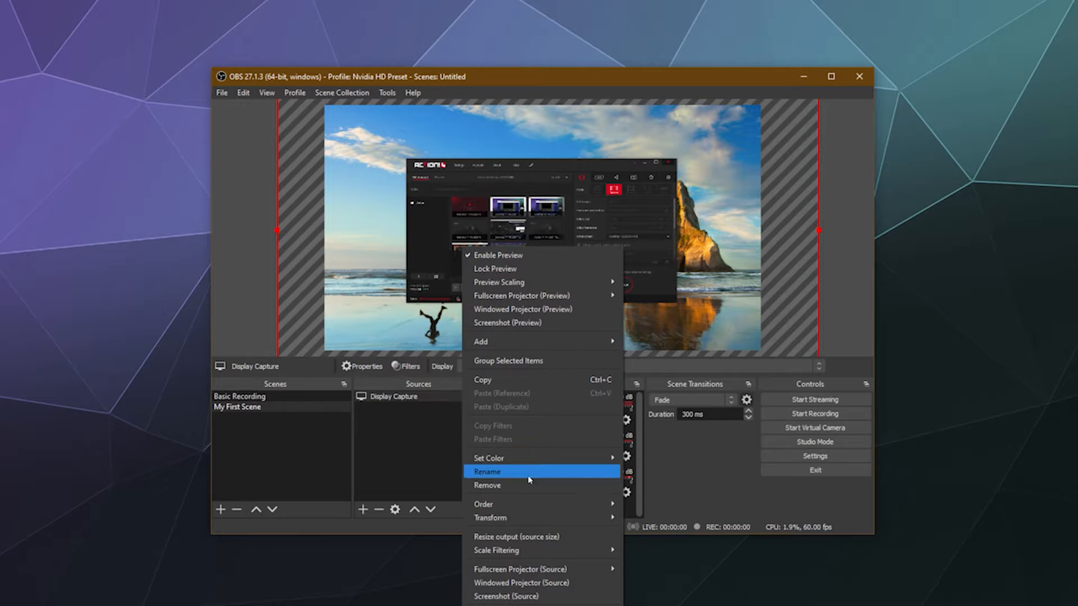
mouse_move(527, 504)
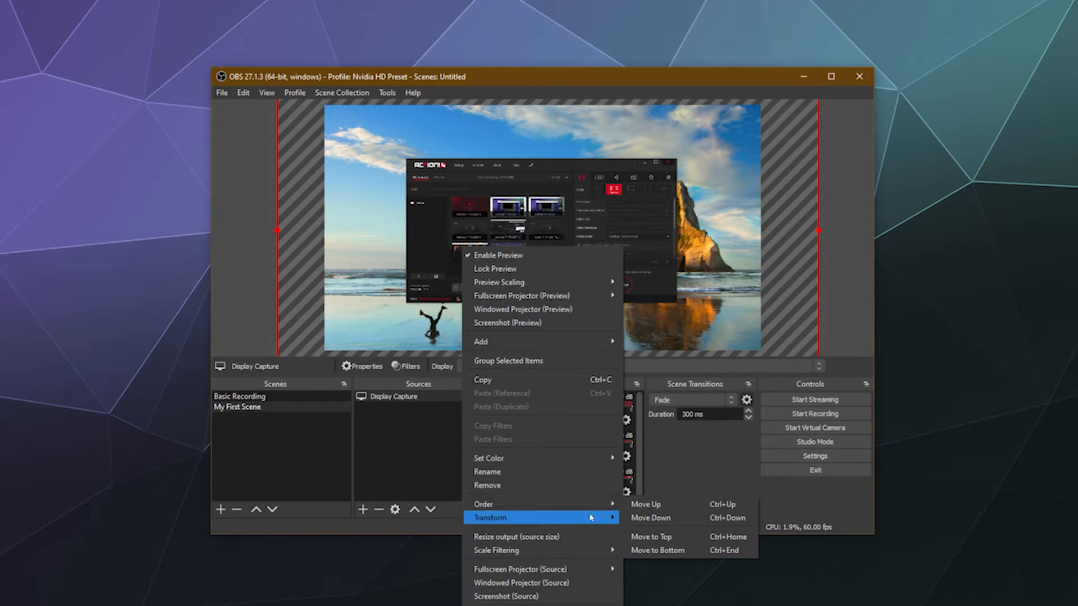
mouse_move(590, 518)
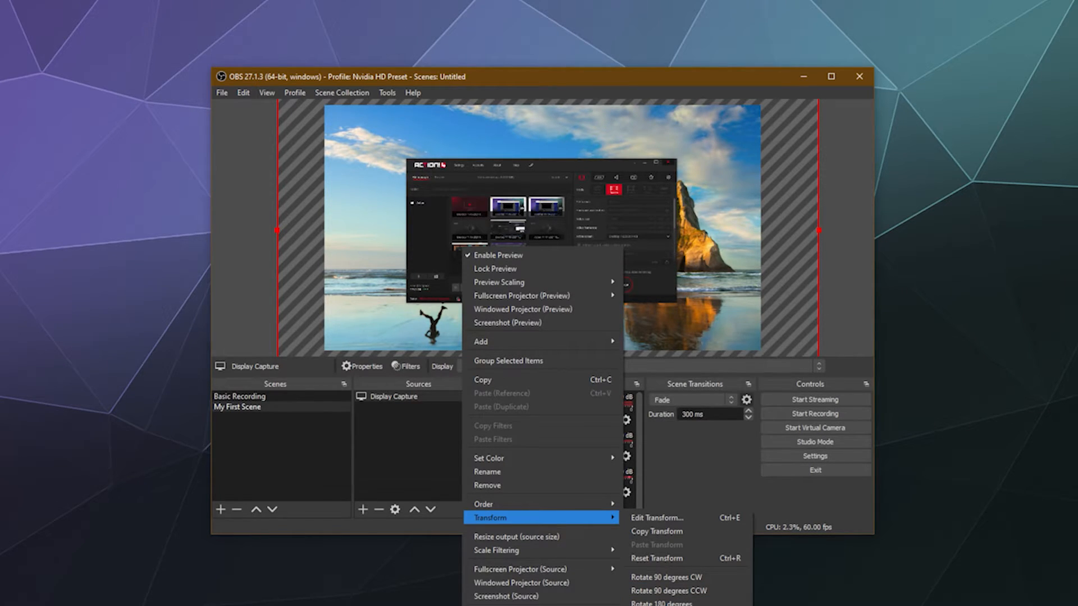
left_click(258, 224)
Shrink the Display Capture source below the canvas size, move it within the canvas and rescale it by its corner
left_click_drag(275, 228, 515, 226)
left_click_drag(592, 196, 430, 284)
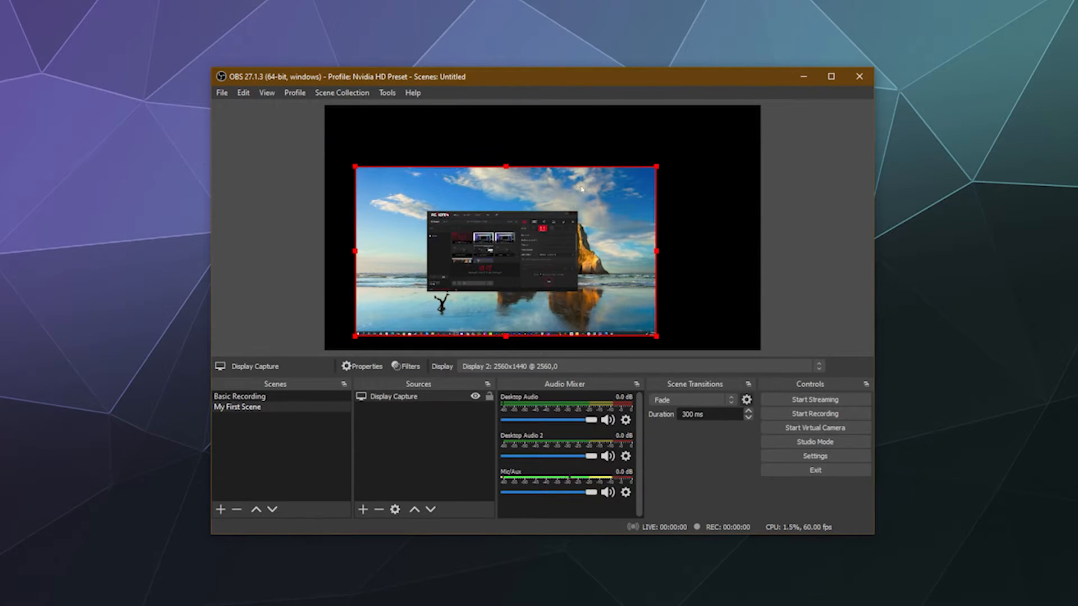
left_click_drag(656, 166, 695, 202)
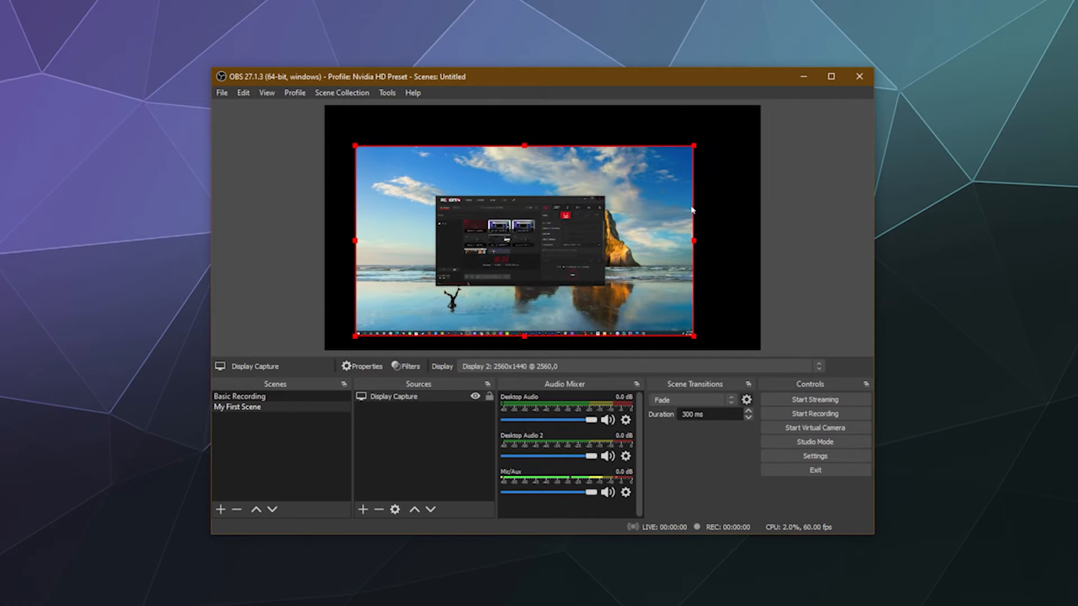
Apply a transform that fits the Display Capture source to the full canvas, leaving no source selected
right_click(581, 258)
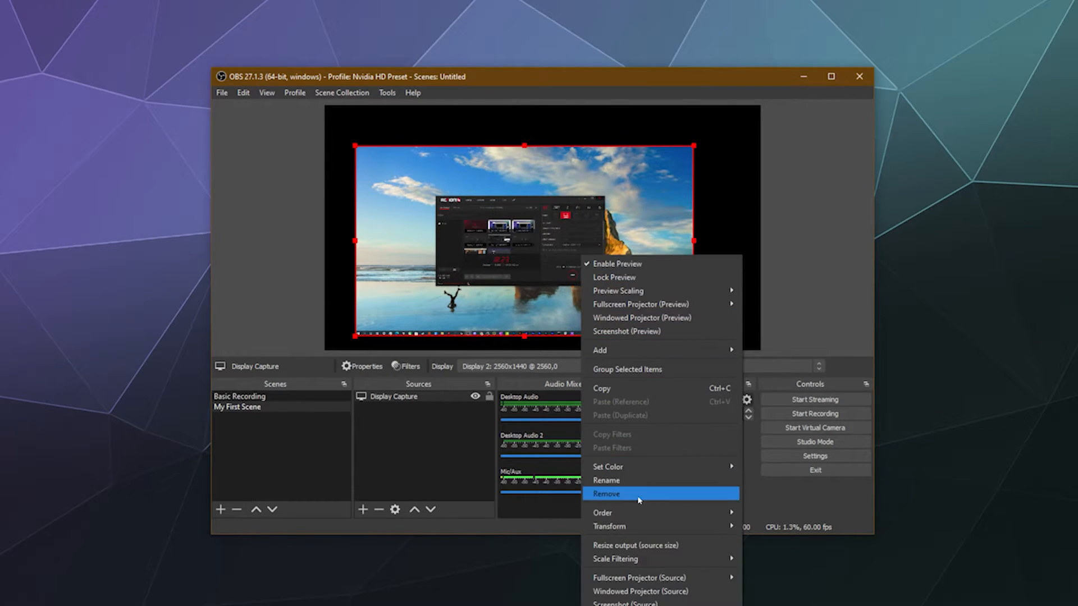
mouse_move(643, 526)
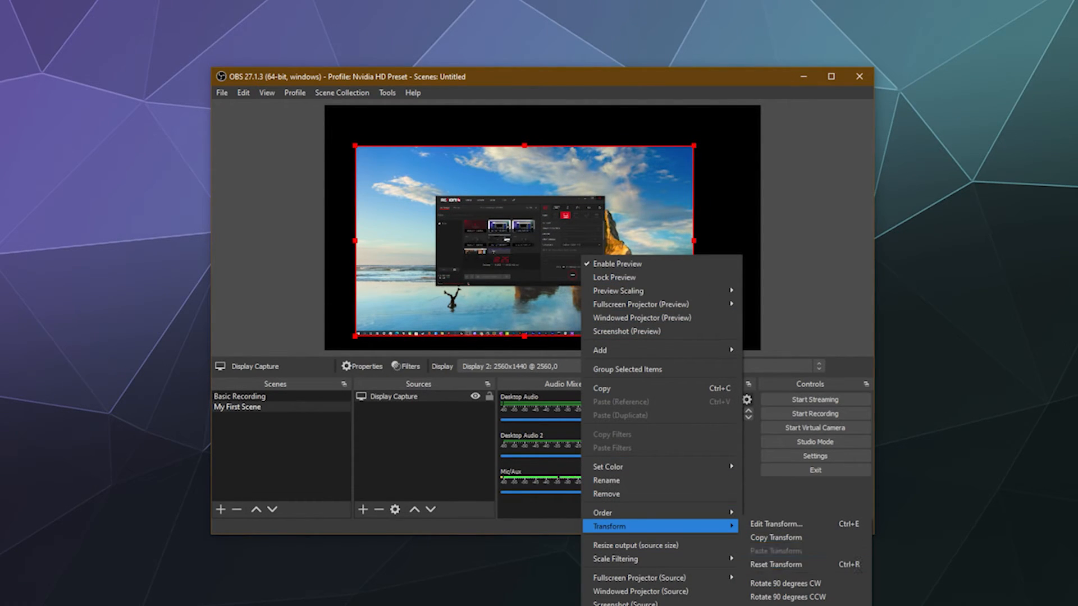
left_click(786, 605)
left_click(302, 212)
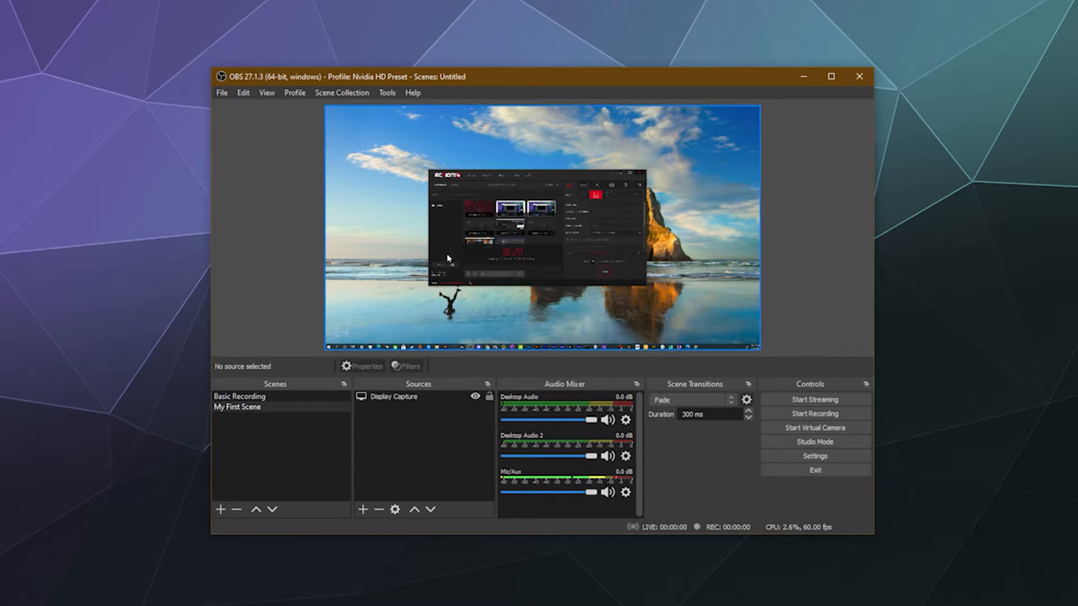
Rename the Display Capture source as Second Desktop
left_click(478, 255)
right_click(432, 195)
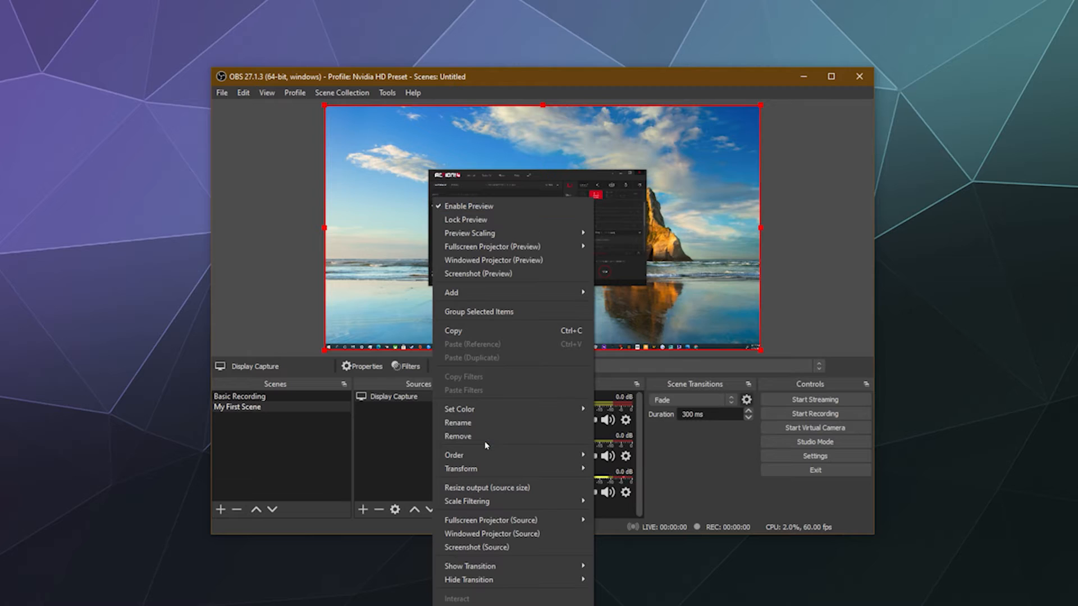
left_click(408, 431)
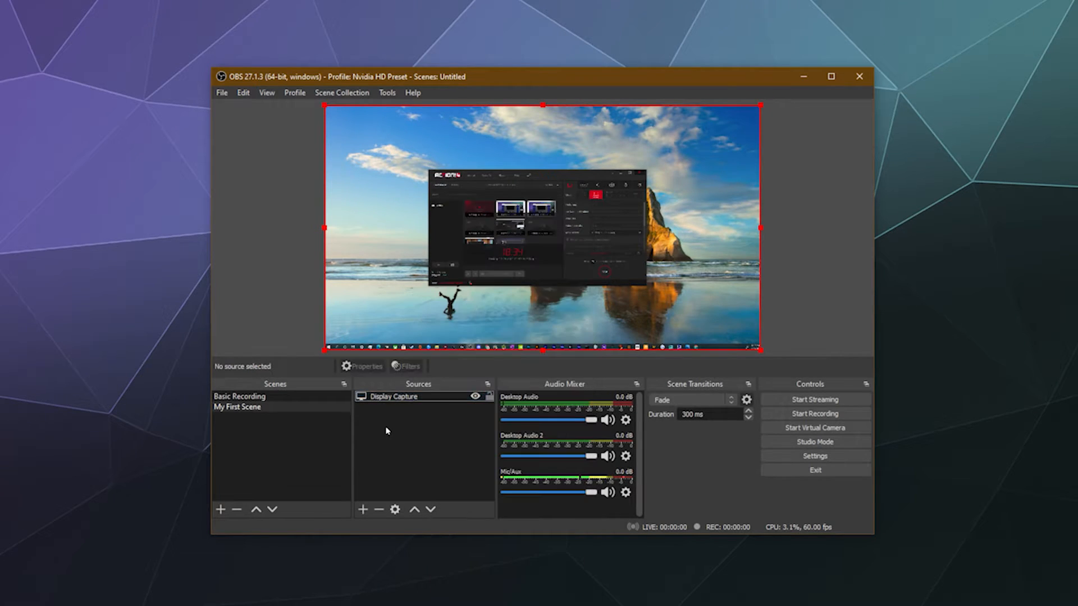
right_click(387, 397)
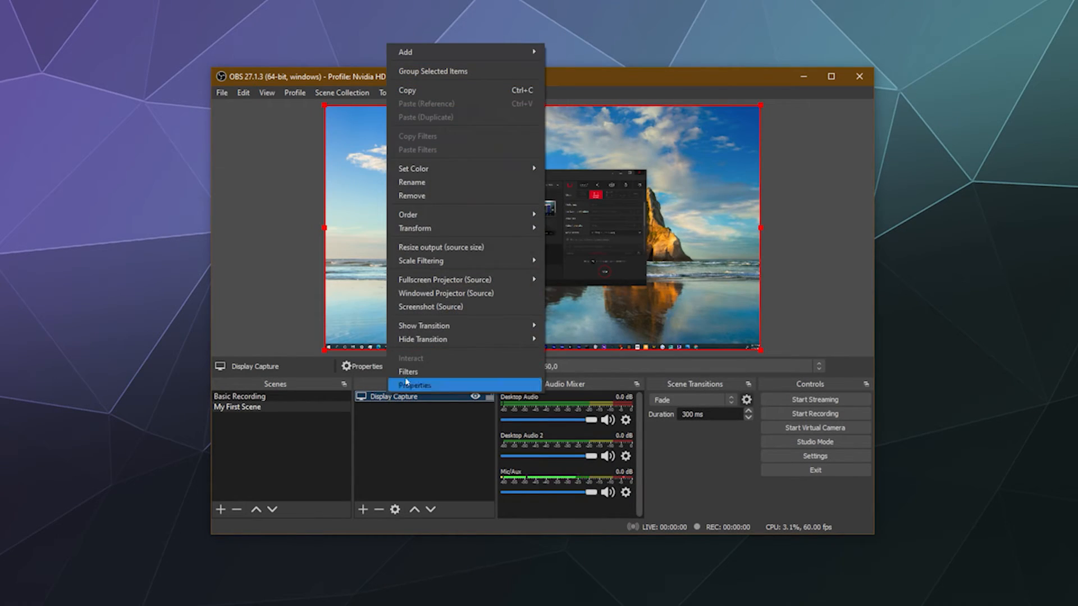
left_click(431, 181)
type("Se")
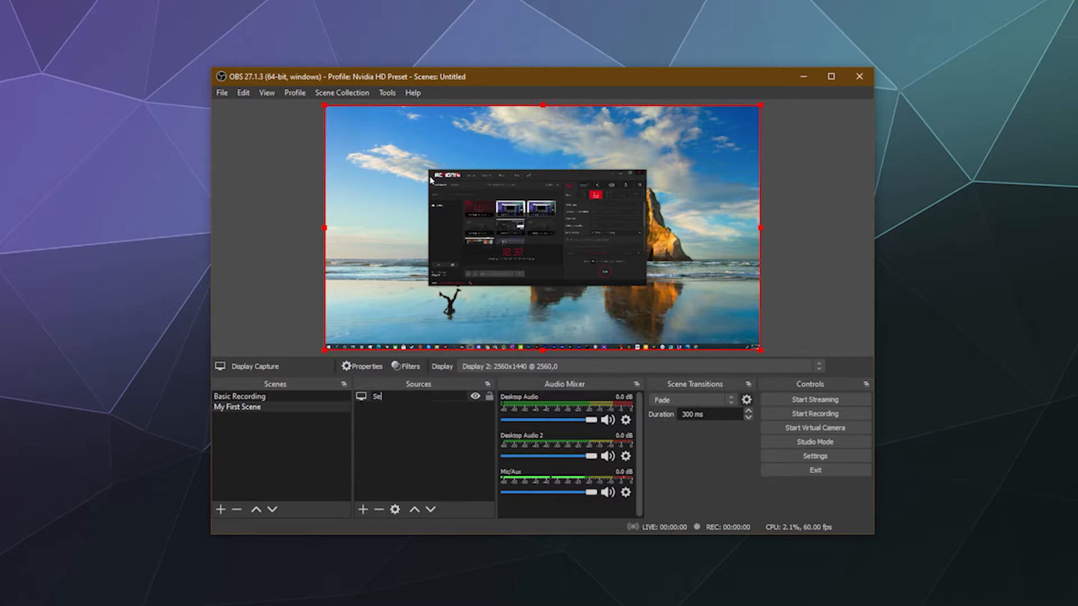
type("cond Desktop")
left_click(442, 499)
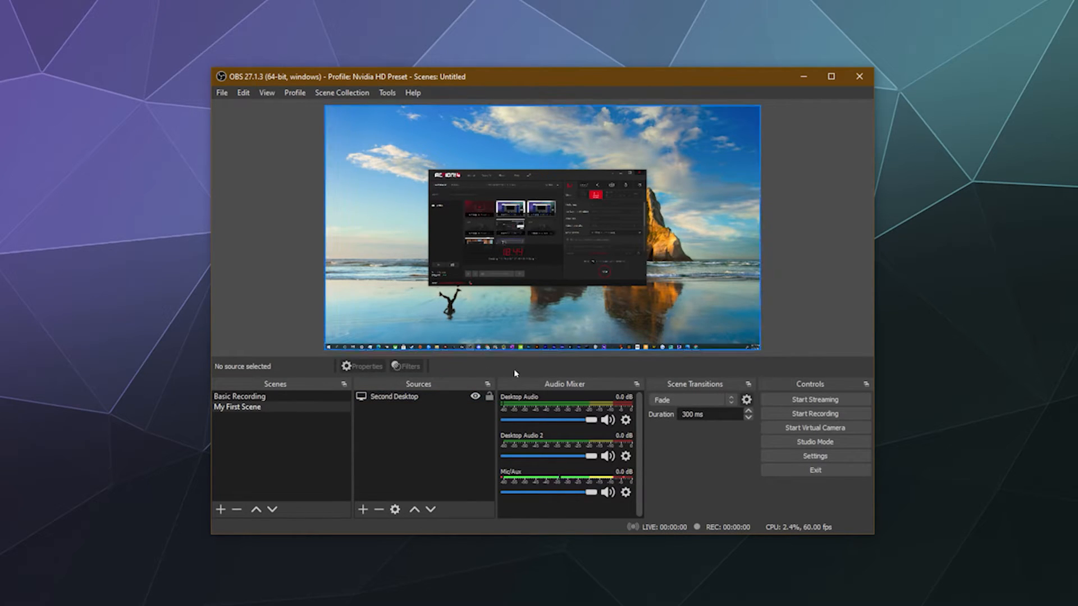
Hide Second Desktop and add a new Display Capture source with its default name for the primary monitor, Display 1
left_click(475, 397)
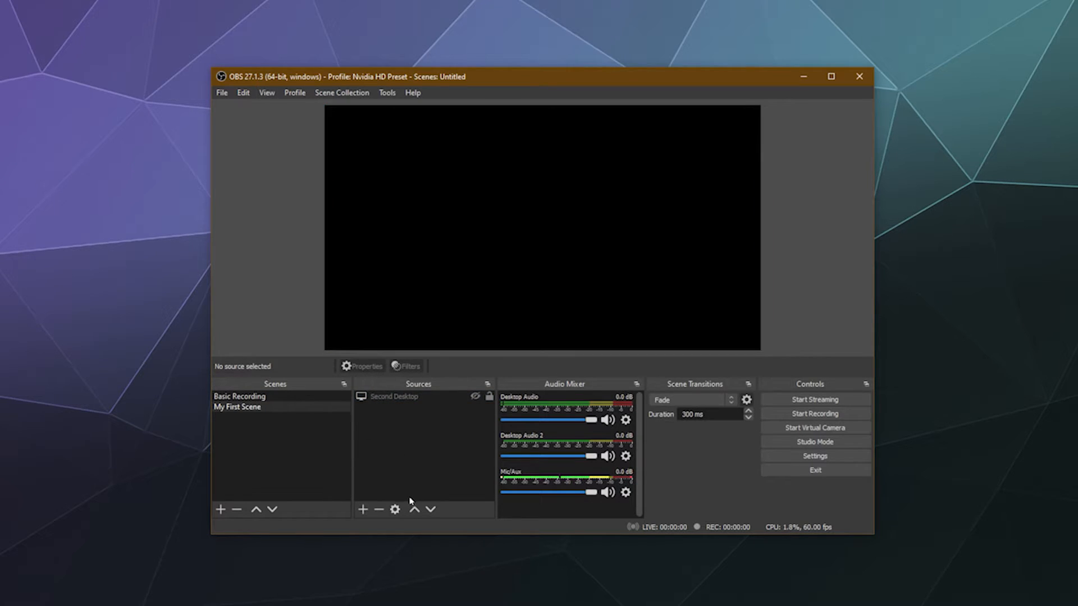
left_click(363, 509)
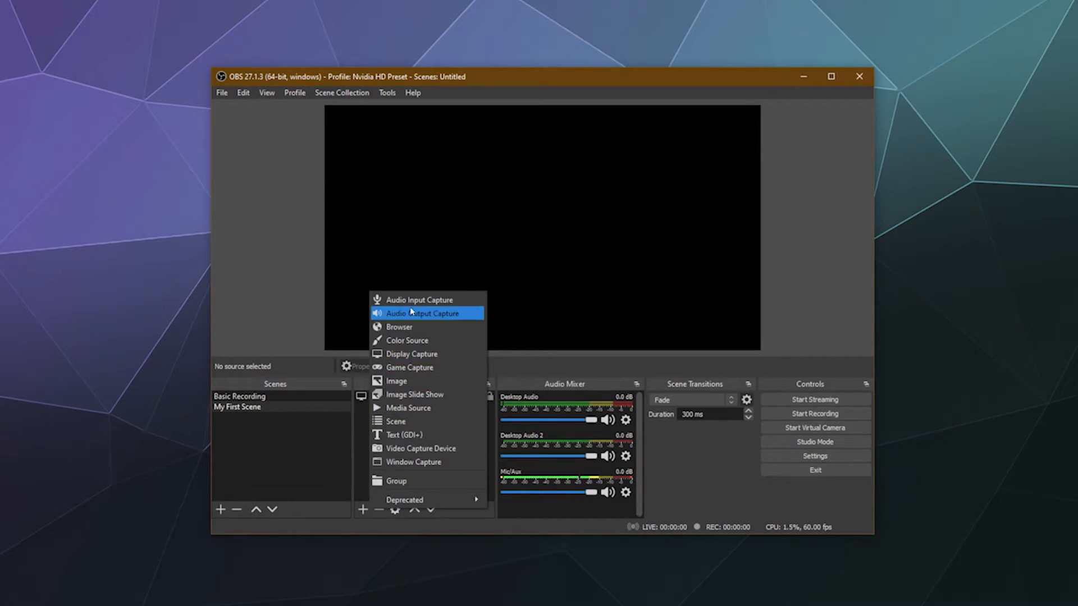
left_click(413, 354)
left_click(578, 393)
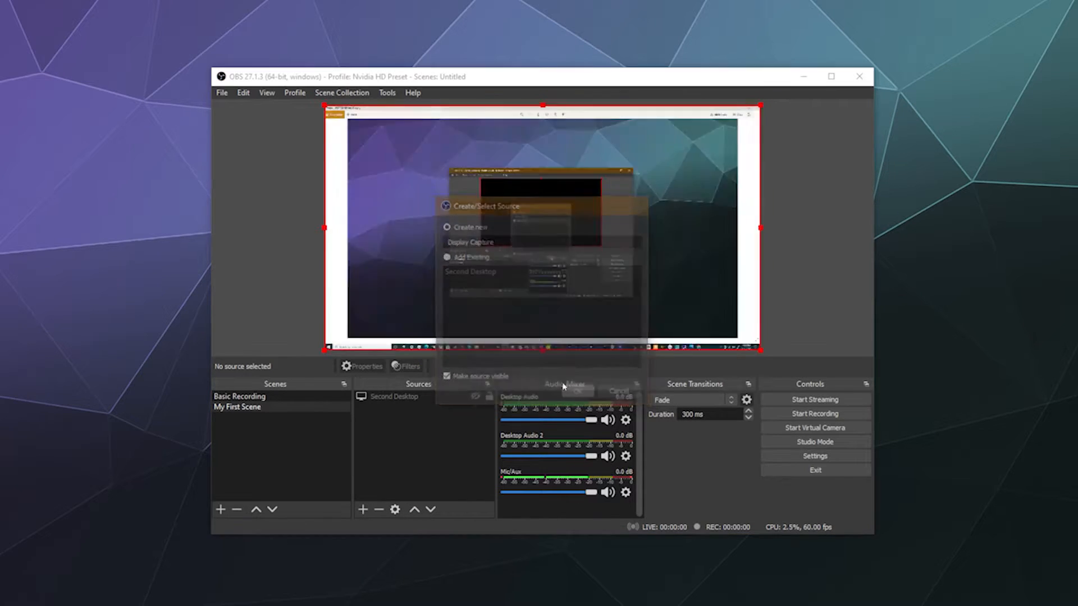
left_click(691, 497)
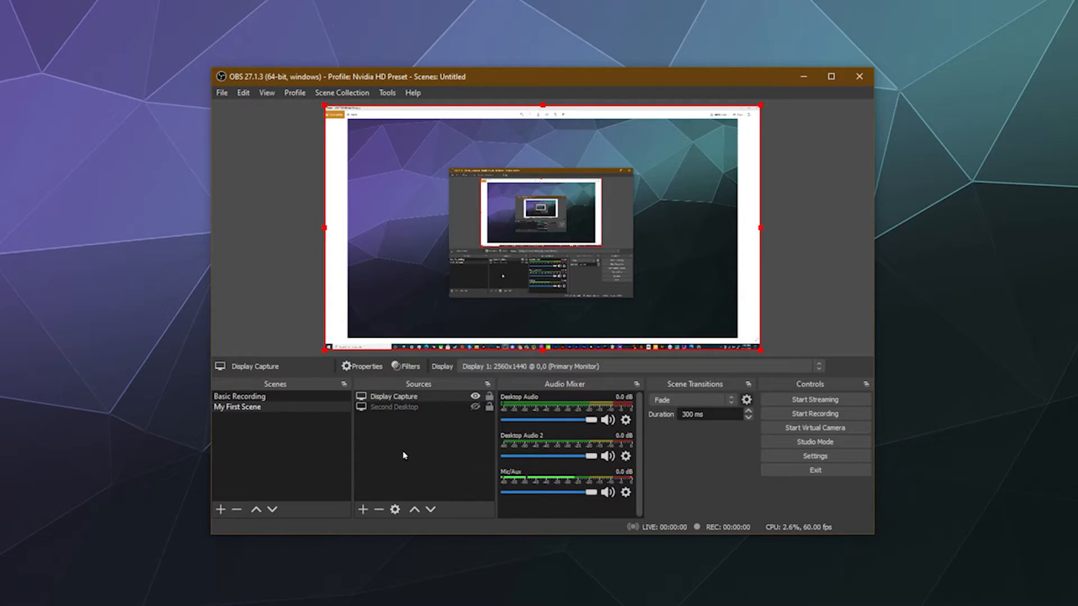
Alternate the visibility of the two display sources, ending with Display Capture hidden and Second Desktop shown
left_click(475, 396)
left_click(475, 406)
left_click(476, 406)
left_click(475, 397)
left_click(475, 407)
left_click(475, 396)
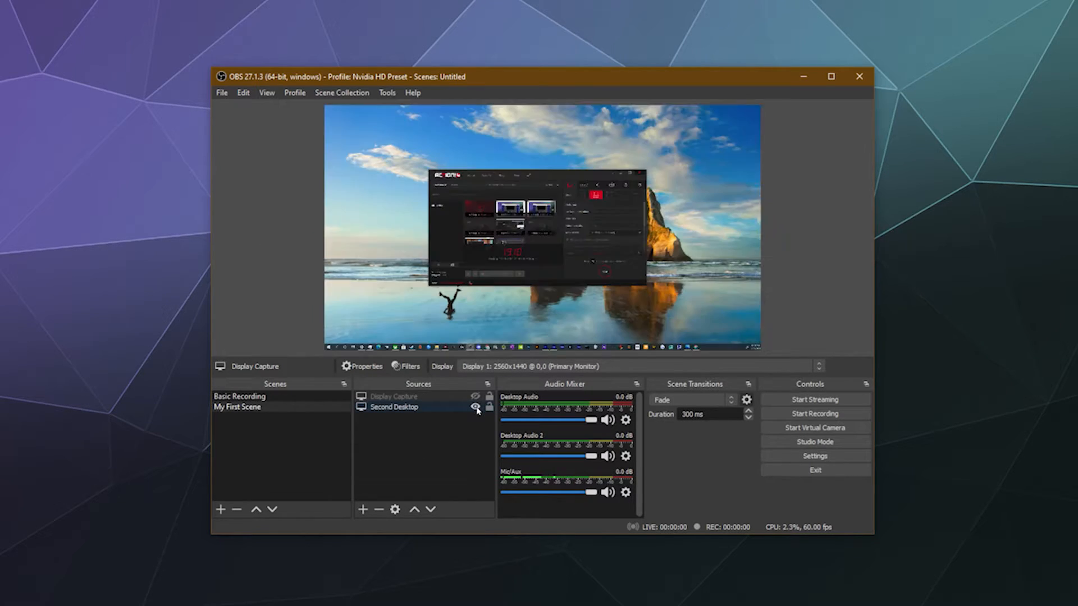
Enlarge the Second Desktop source past the canvas edges and position it so it still covers the canvas
left_click(529, 254)
mouse_move(324, 226)
left_mouse_down()
mouse_move(233, 238)
mouse_move(321, 244)
left_mouse_up()
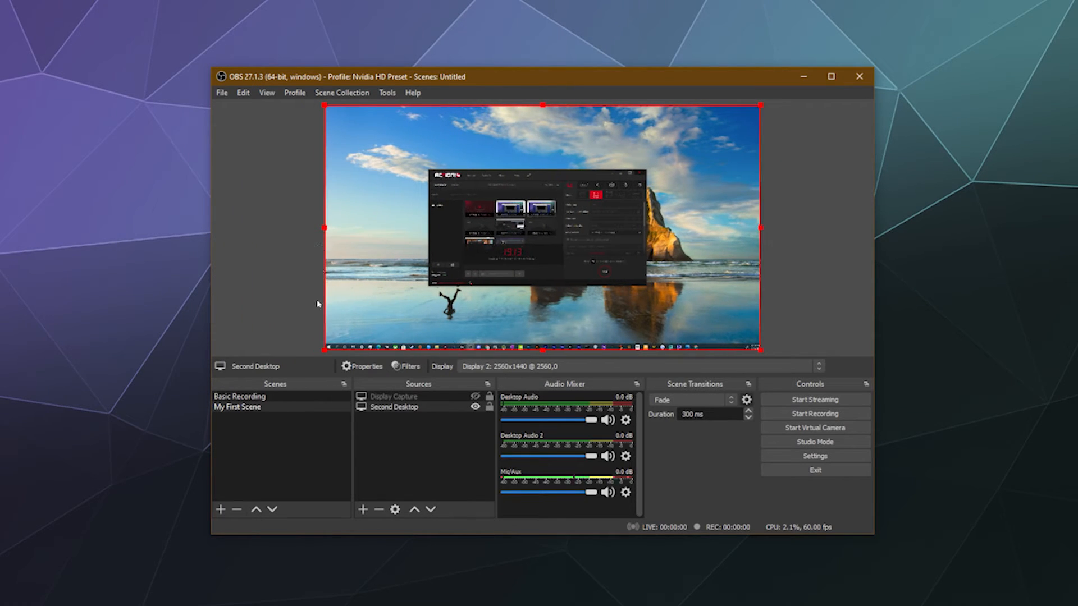
left_click_drag(327, 349, 258, 414)
mouse_move(439, 234)
left_mouse_down()
mouse_move(491, 180)
mouse_move(471, 196)
left_mouse_up()
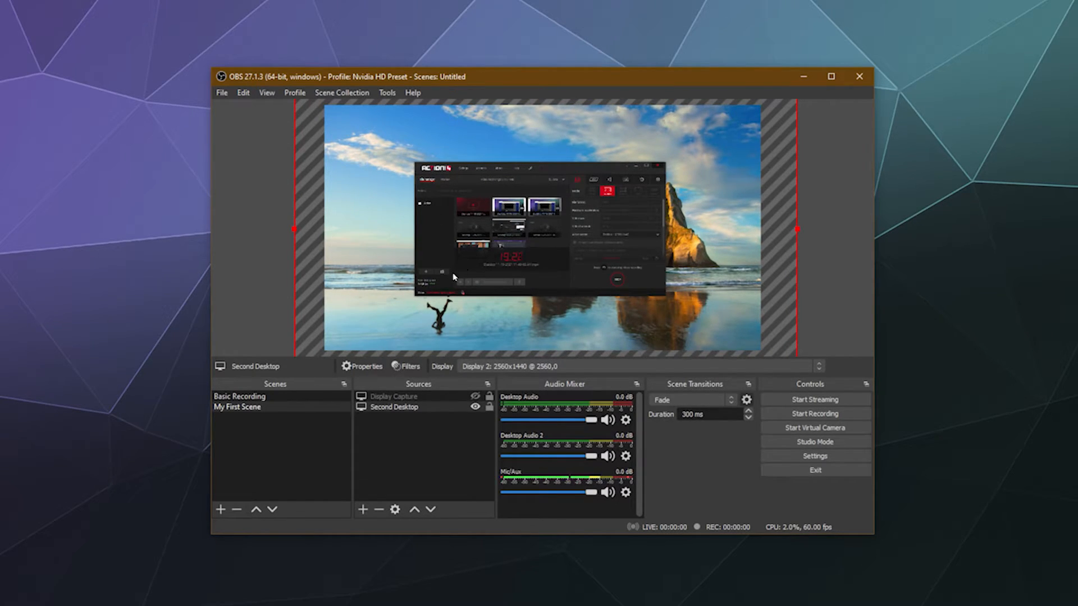
Add a new Video Capture Device source with its default name, keeping it visible
left_click(362, 509)
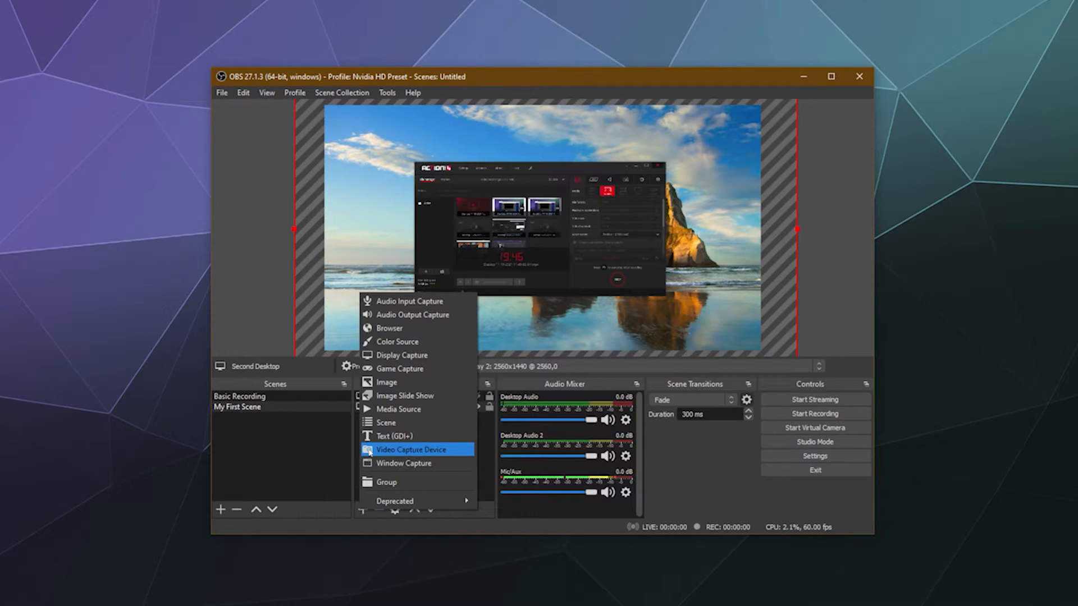
left_click(416, 450)
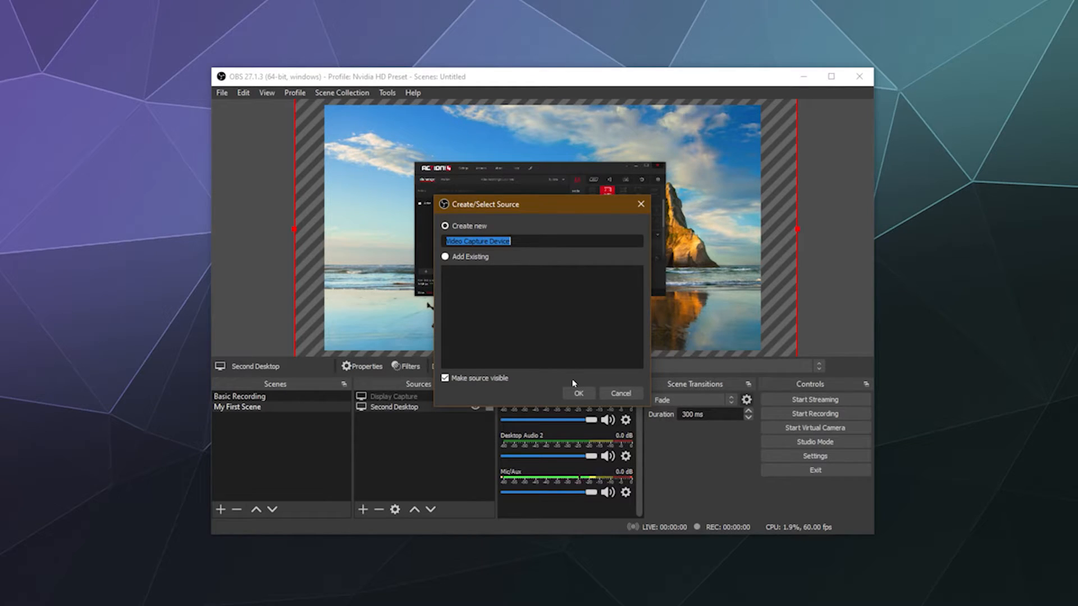
left_click(587, 395)
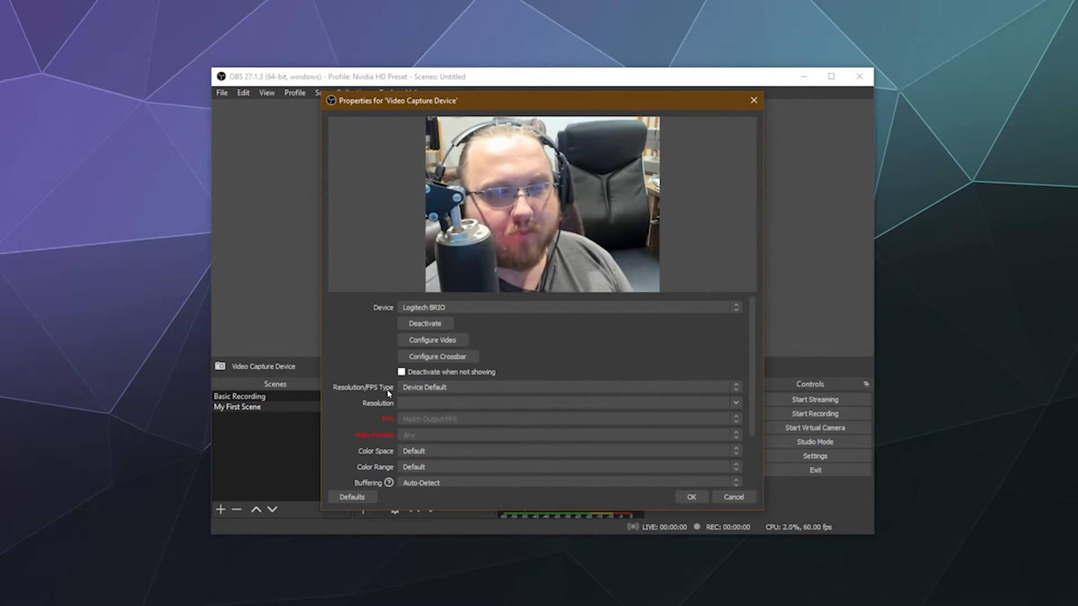
Set the Logitech BRIO source's Resolution/FPS Type to Custom, with a resolution of 1920x1080 and 30 FPS
left_click(426, 387)
left_click(427, 405)
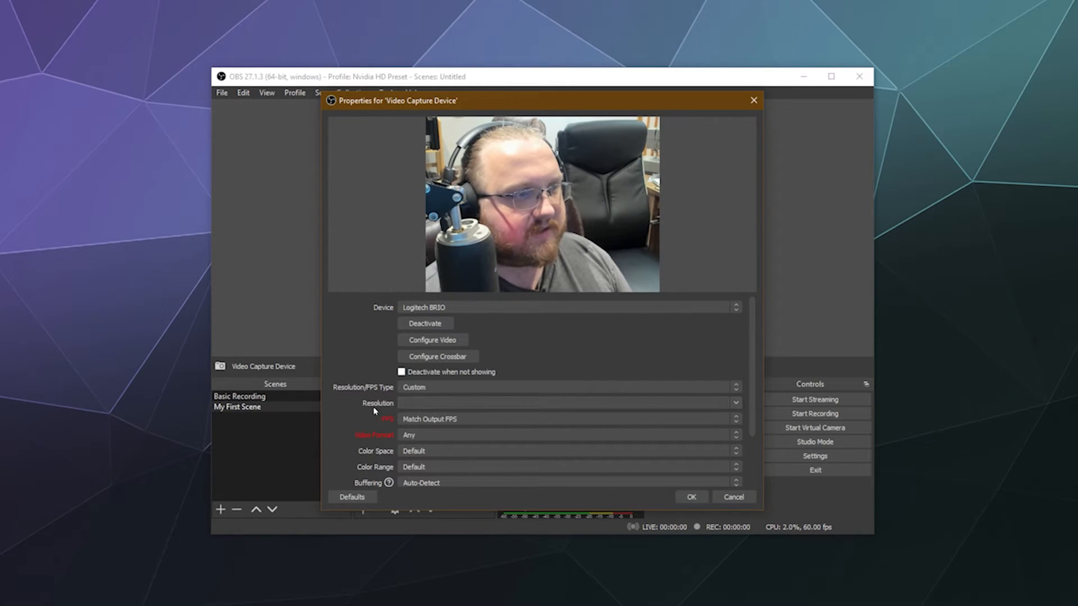
type("1920x10809")
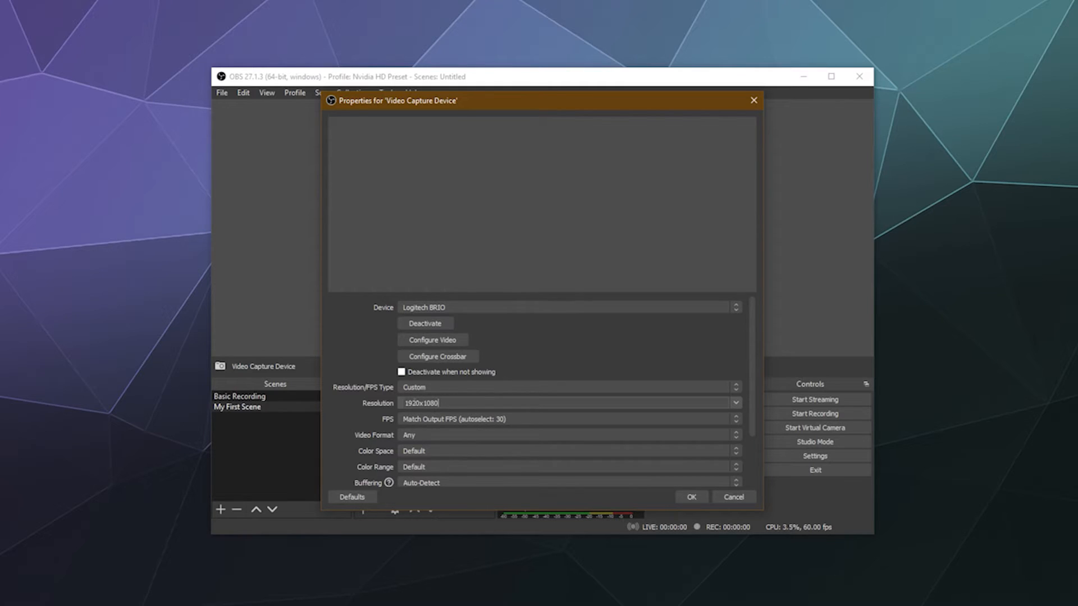
left_click(470, 421)
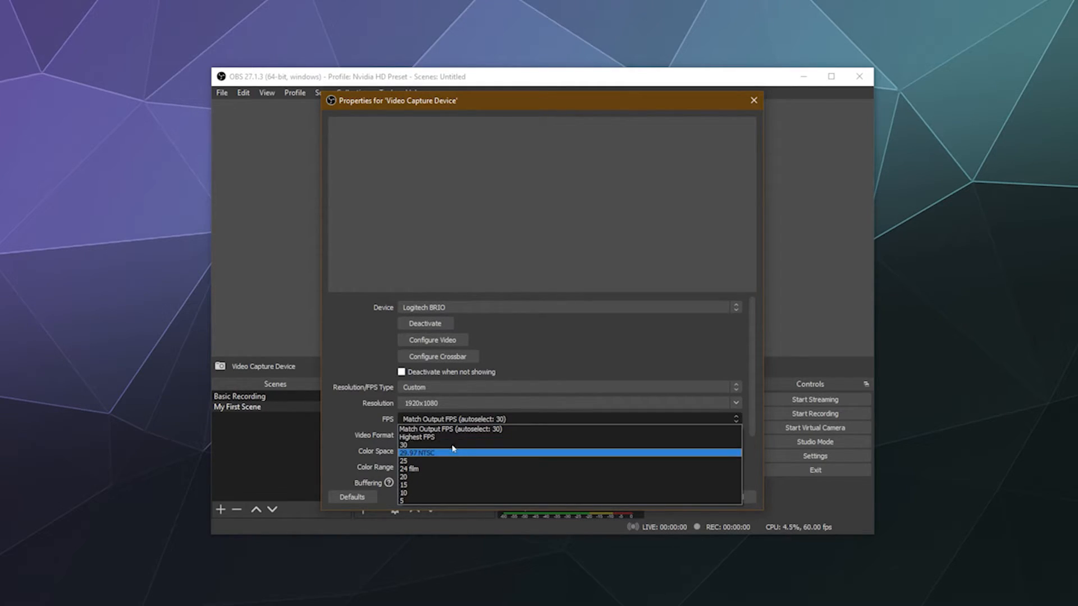
left_click(457, 447)
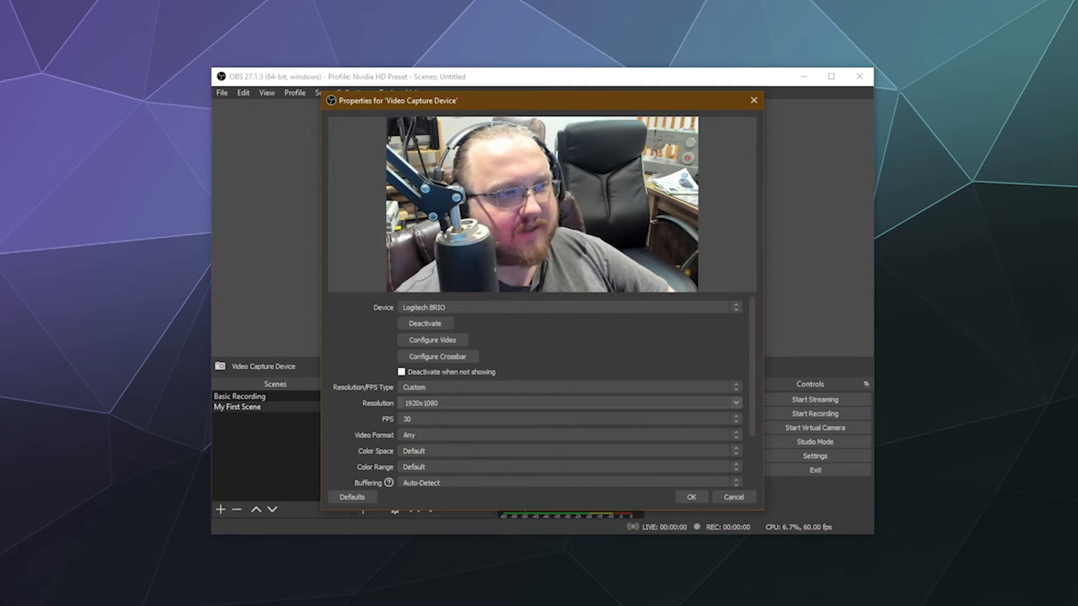
Set the Logitech BRIO source's FPS to Highest FPS
left_click(432, 419)
left_click(426, 420)
left_click(421, 420)
left_click(417, 437)
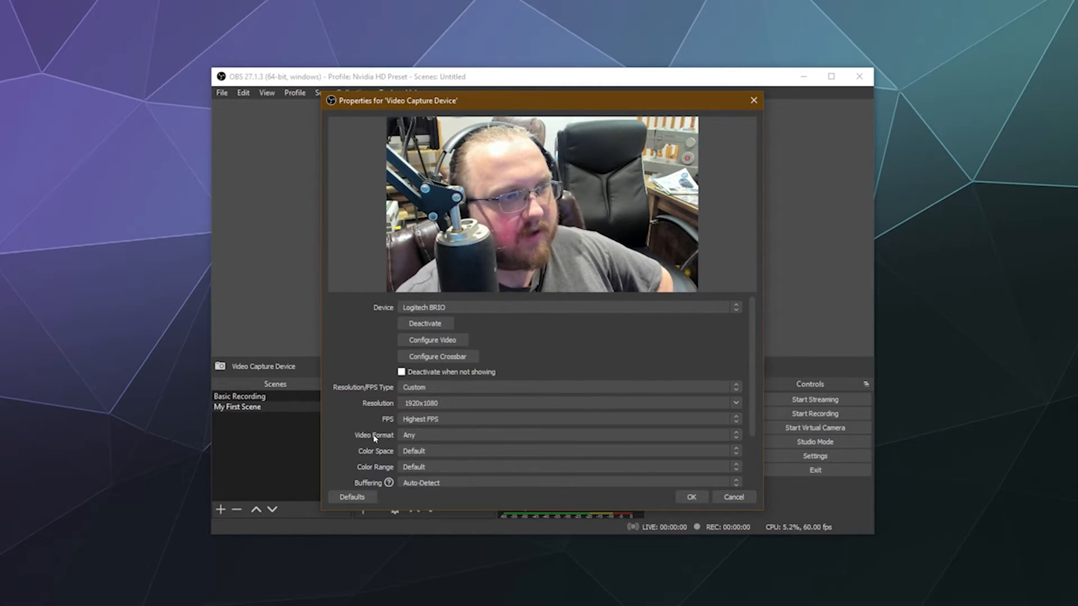
Review the webcam's video format and color space options, set its Color Range to Full, and accept the properties
left_click(421, 439)
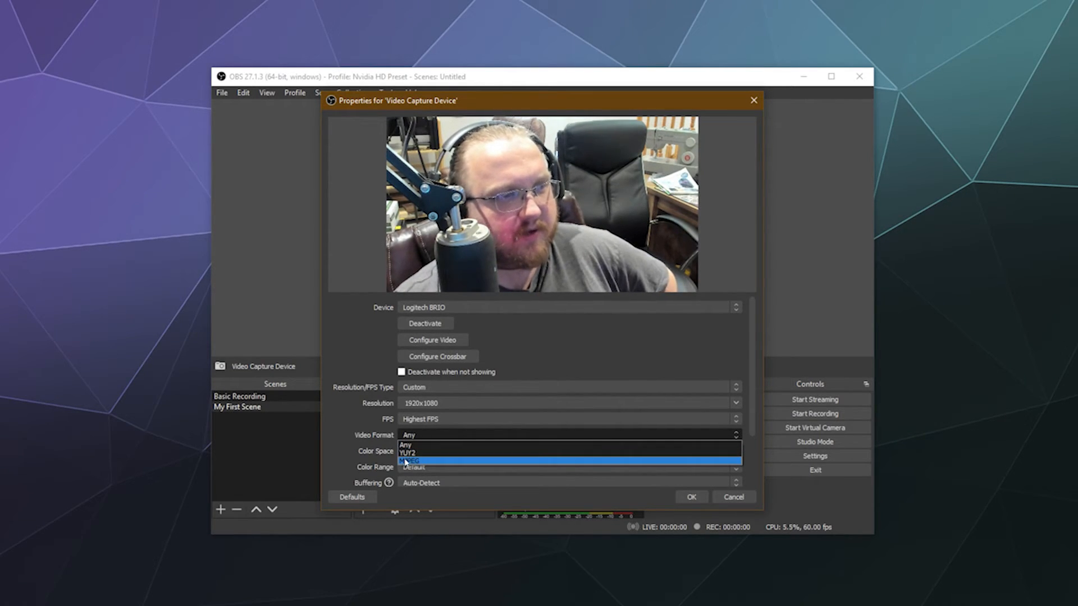
left_click(334, 425)
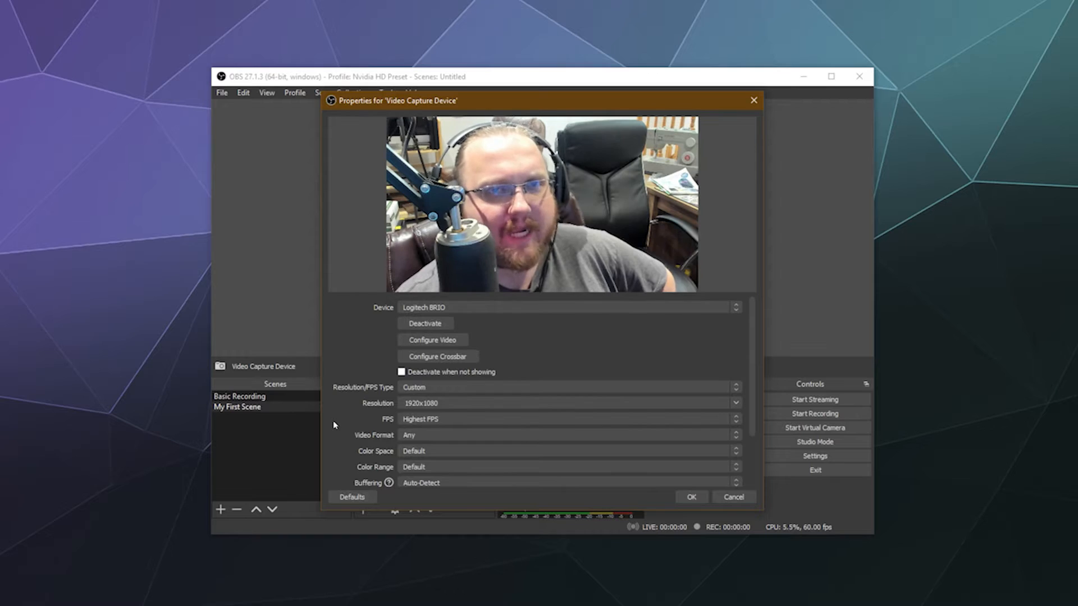
left_click(432, 451)
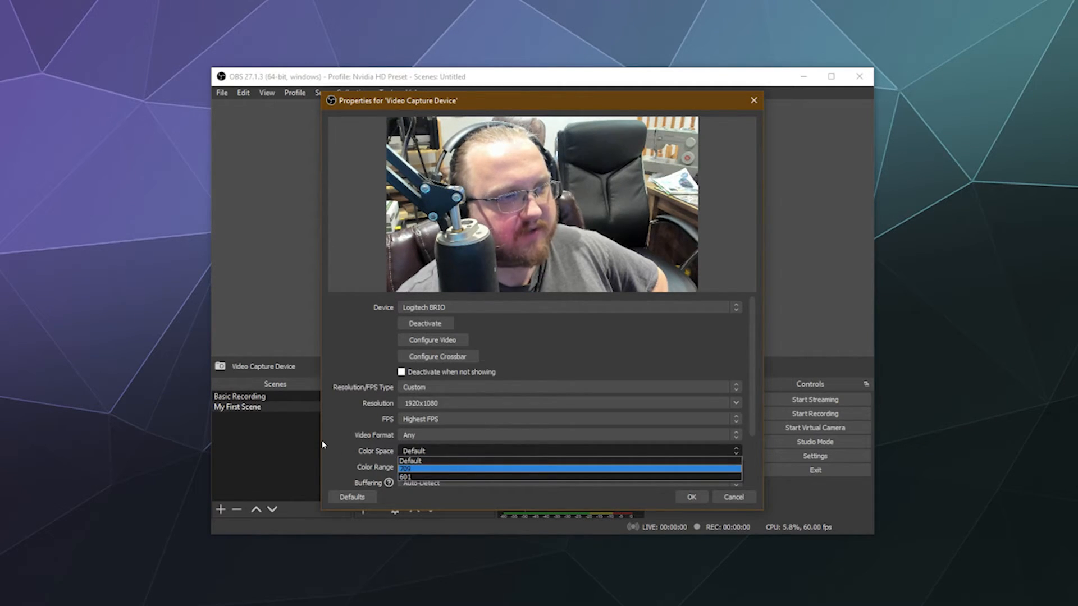
left_click(420, 468)
left_click(421, 468)
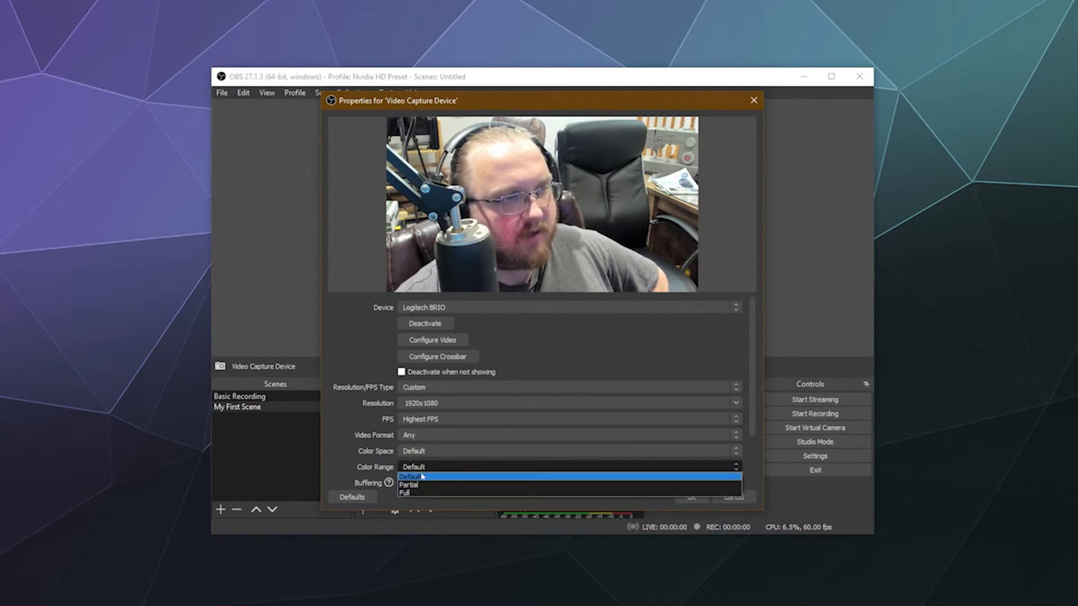
left_click(413, 493)
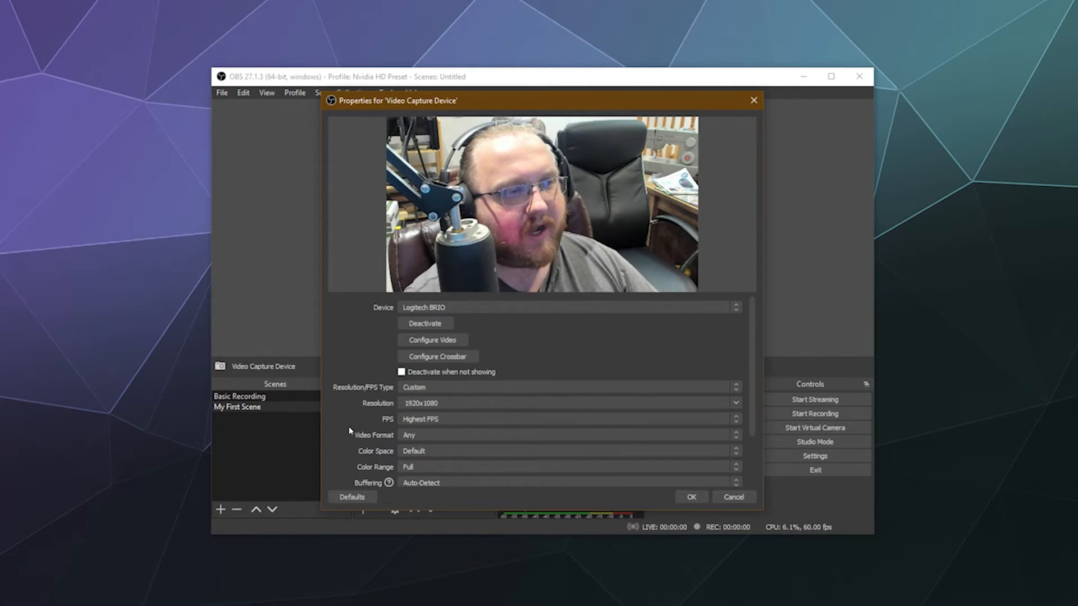
scroll(348, 429, "down", 3)
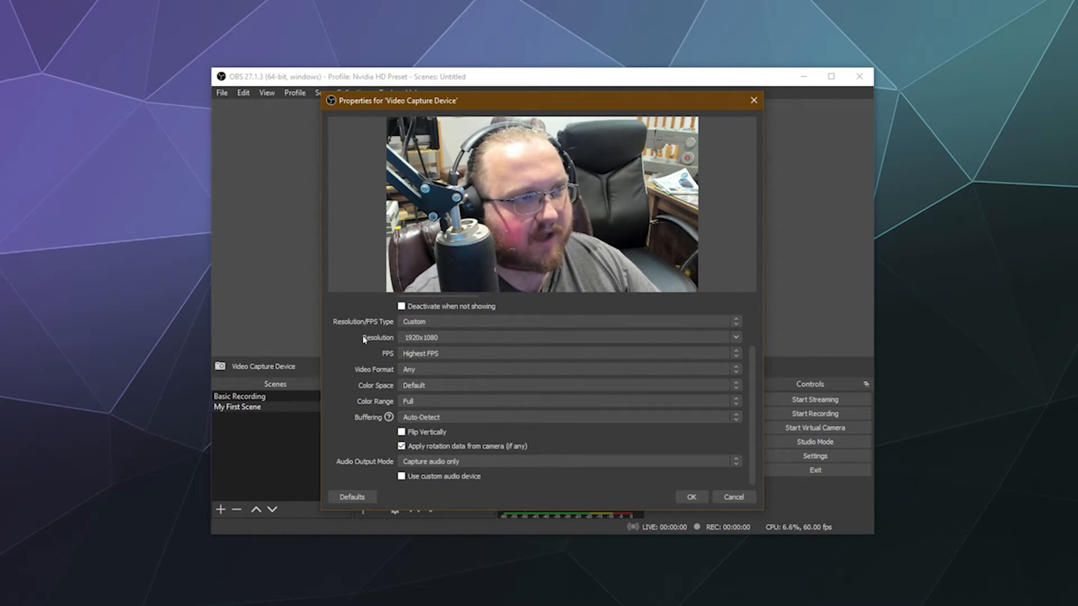
scroll(359, 362, "up", 3)
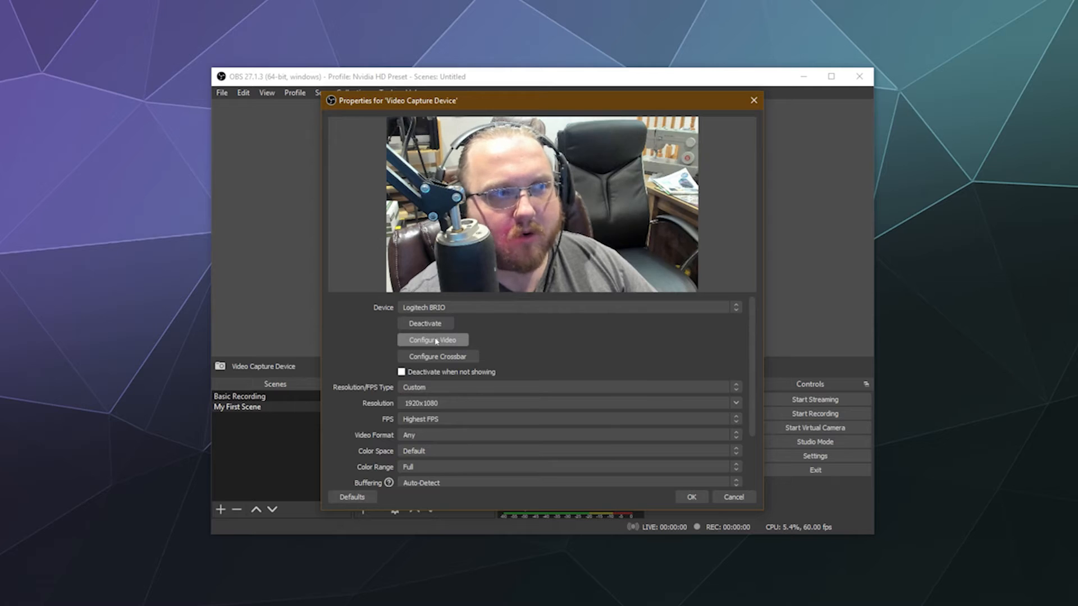
left_click(691, 499)
Shrink the webcam source to about half its size, place it in the canvas's upper-right corner, and shift the Second Desktop source
left_click(652, 289)
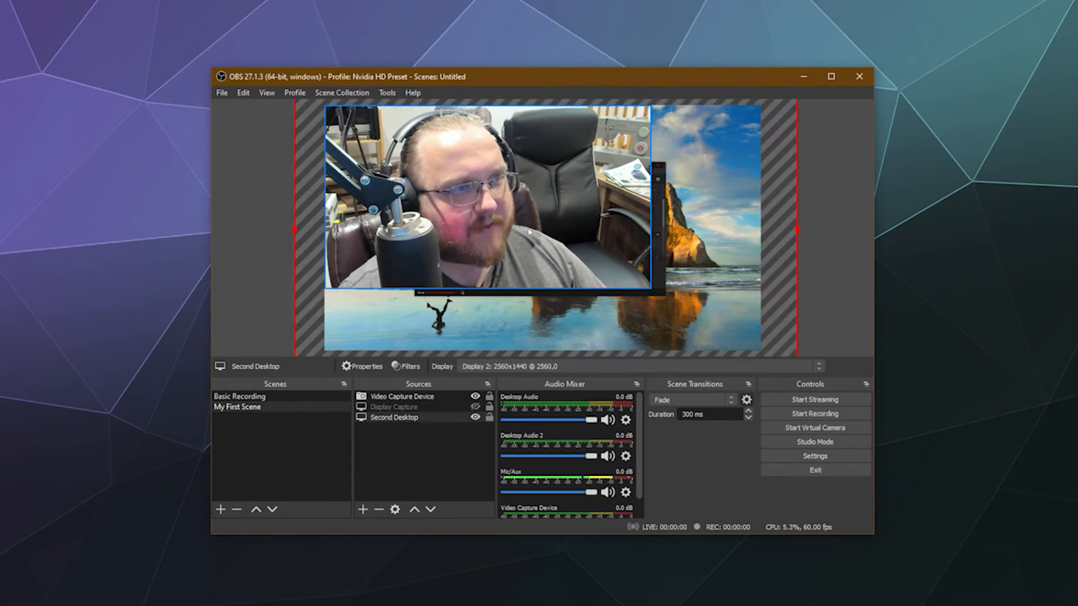
left_click(652, 290)
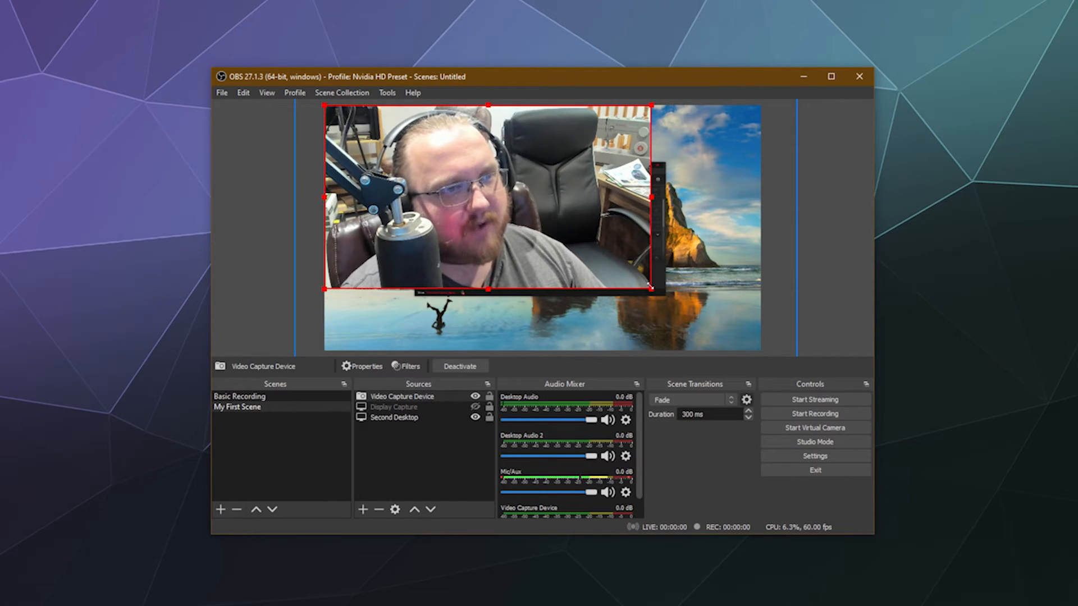
left_click_drag(653, 290, 489, 198)
left_click_drag(374, 158, 646, 160)
left_click_drag(517, 305, 490, 296)
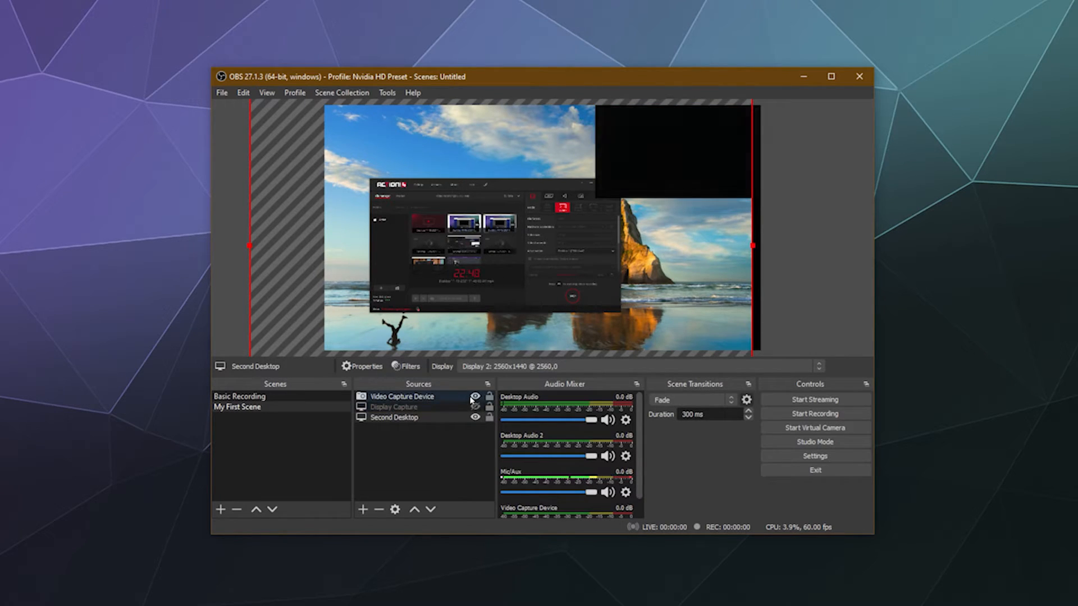
Remove the Video Capture Device source from the scene and reposition the Second Desktop source so it covers the canvas
left_click(713, 140)
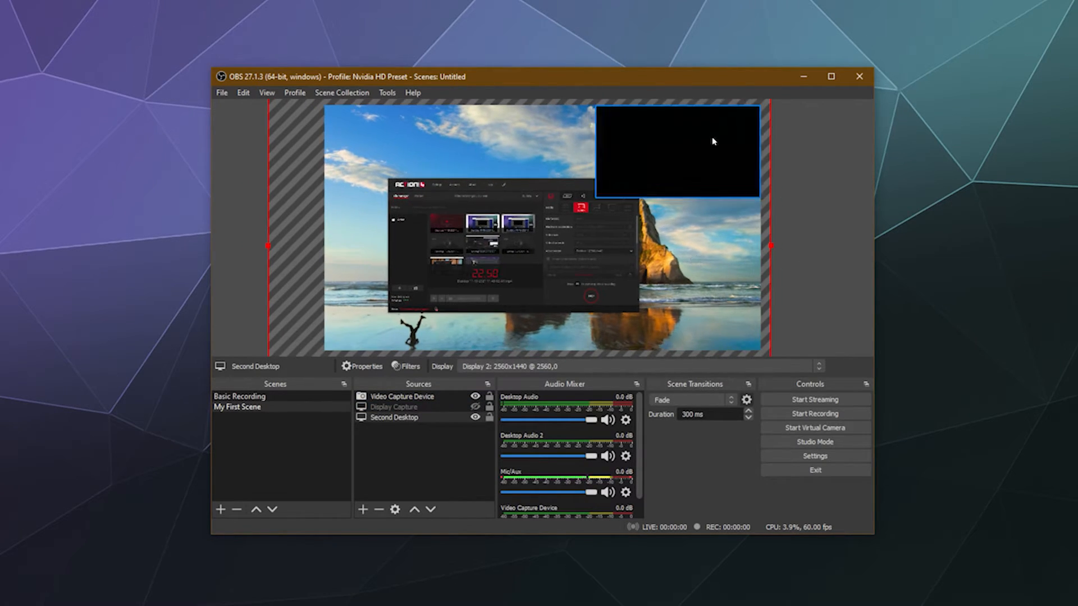
left_click(394, 509)
left_click(733, 496)
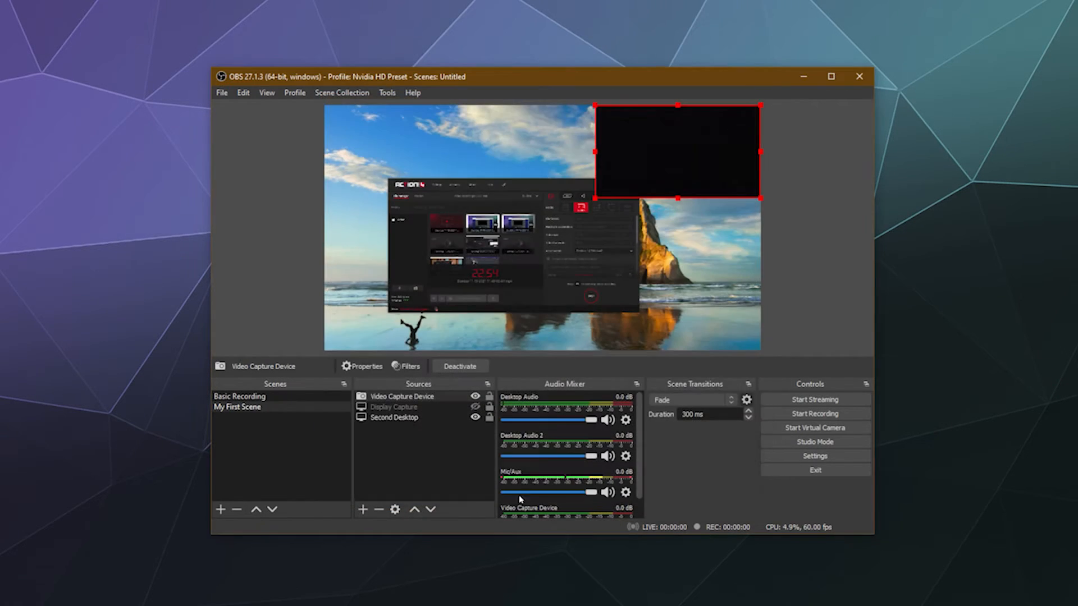
left_click(378, 509)
left_click(597, 325)
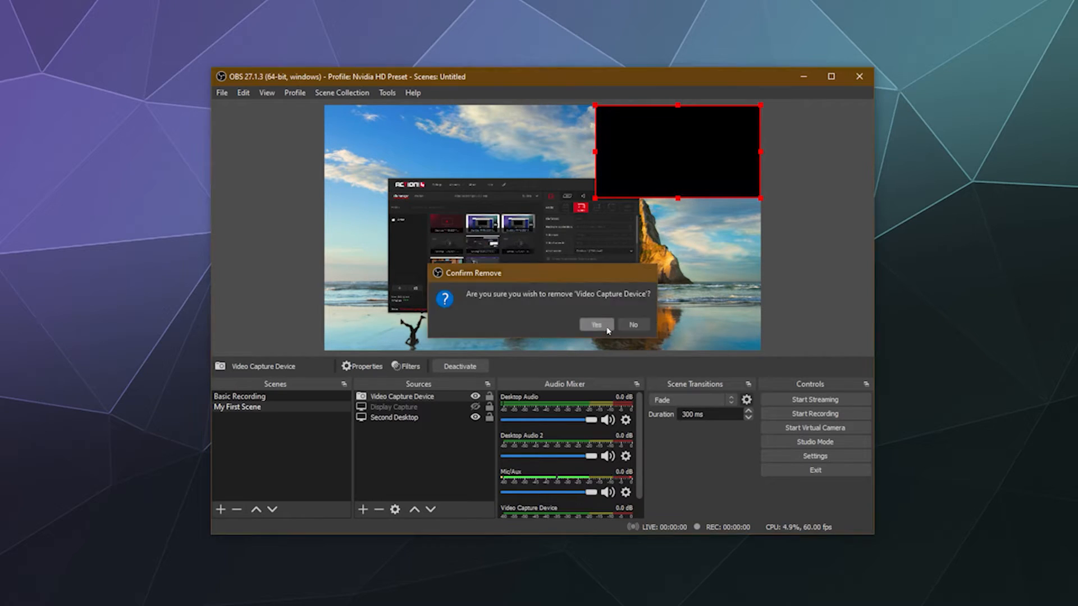
left_click_drag(506, 221, 530, 207)
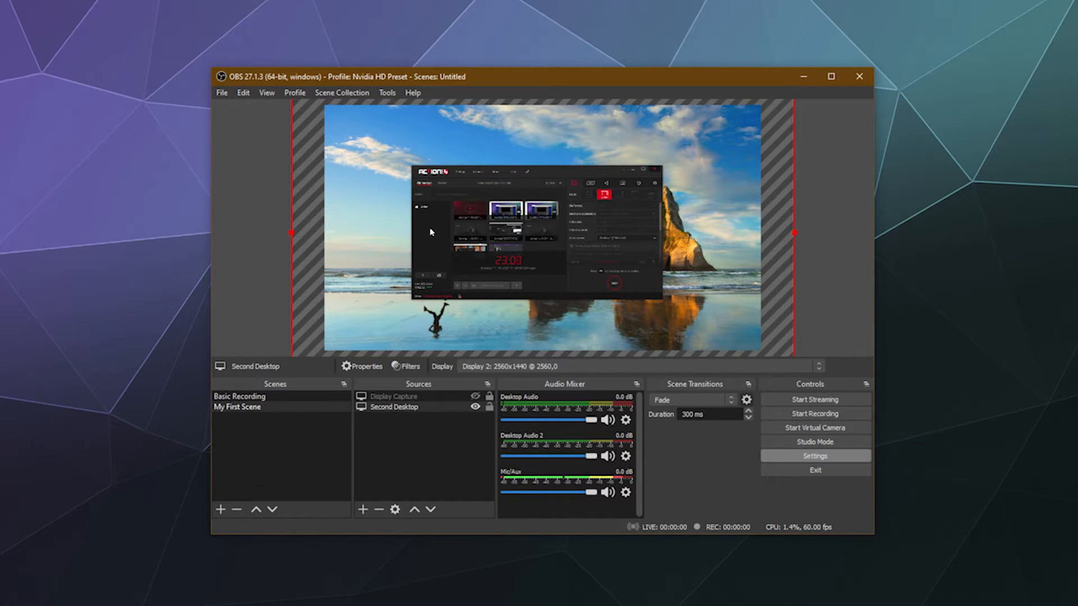
Set the Output Mode to Advanced in the output settings and look through its recording, audio, replay buffer and streaming pages
left_click(809, 457)
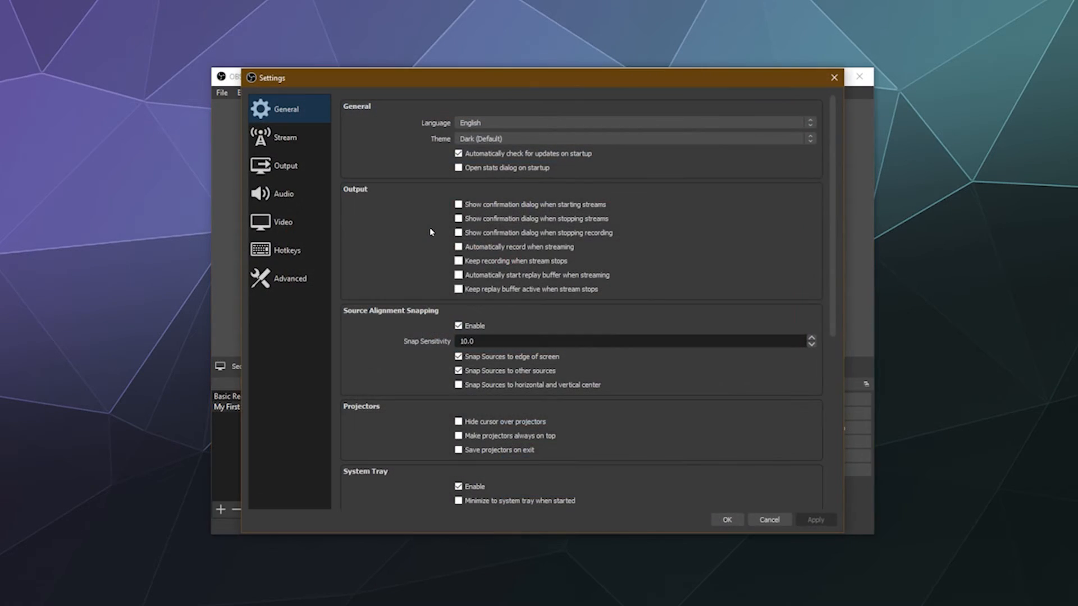
left_click(287, 176)
left_click(470, 108)
left_click(473, 124)
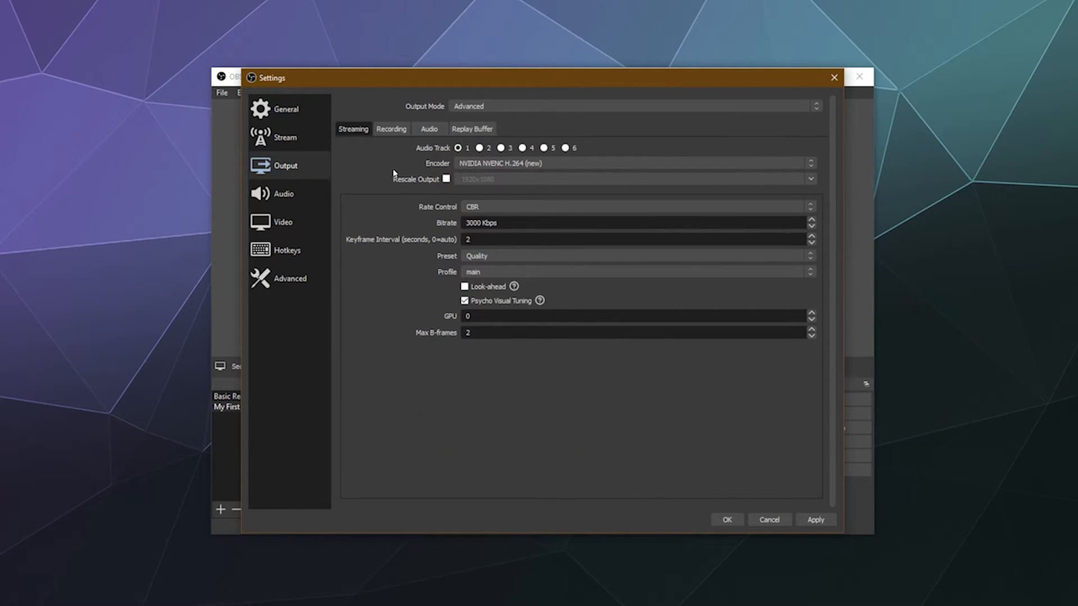
left_click(392, 128)
left_click(429, 130)
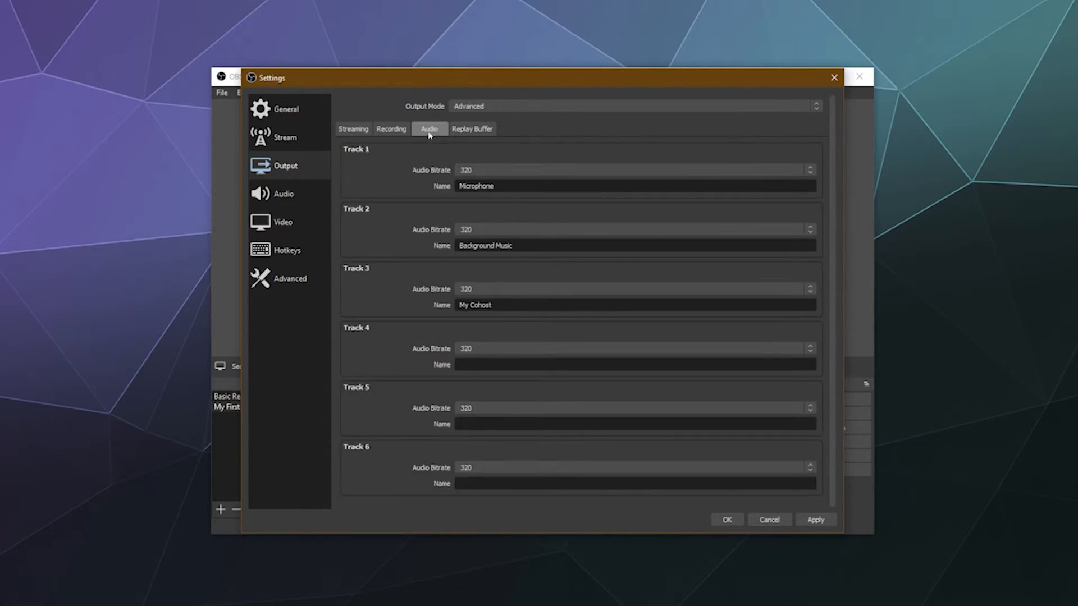
left_click(469, 131)
left_click(353, 129)
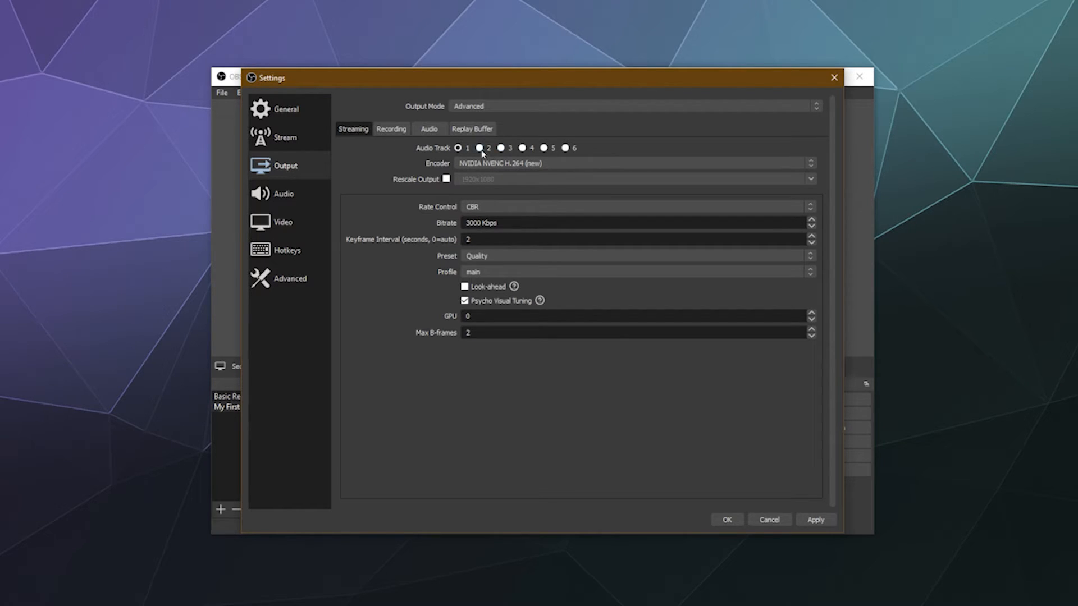
Try each streaming audio track from 1 to 6 and return to track 1
left_click(459, 148)
left_click(479, 149)
left_click(501, 148)
left_click(523, 148)
left_click(544, 149)
left_click(566, 148)
left_click(459, 149)
Compare the NVIDIA NVENC H.264 (new) and x264 streaming encoder options and set the encoder to x264
left_click(474, 164)
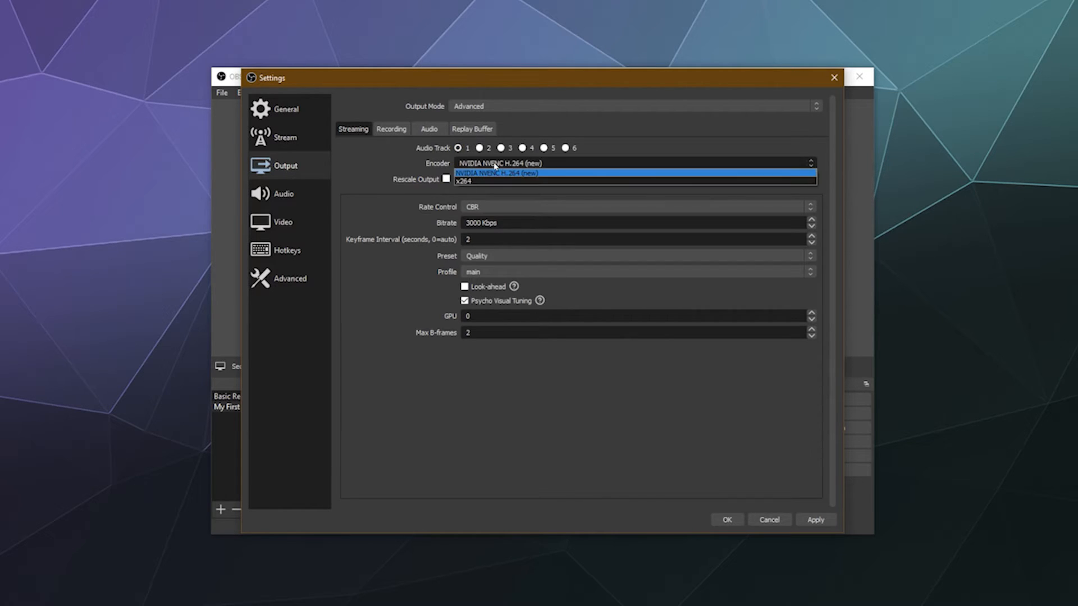
left_click(474, 180)
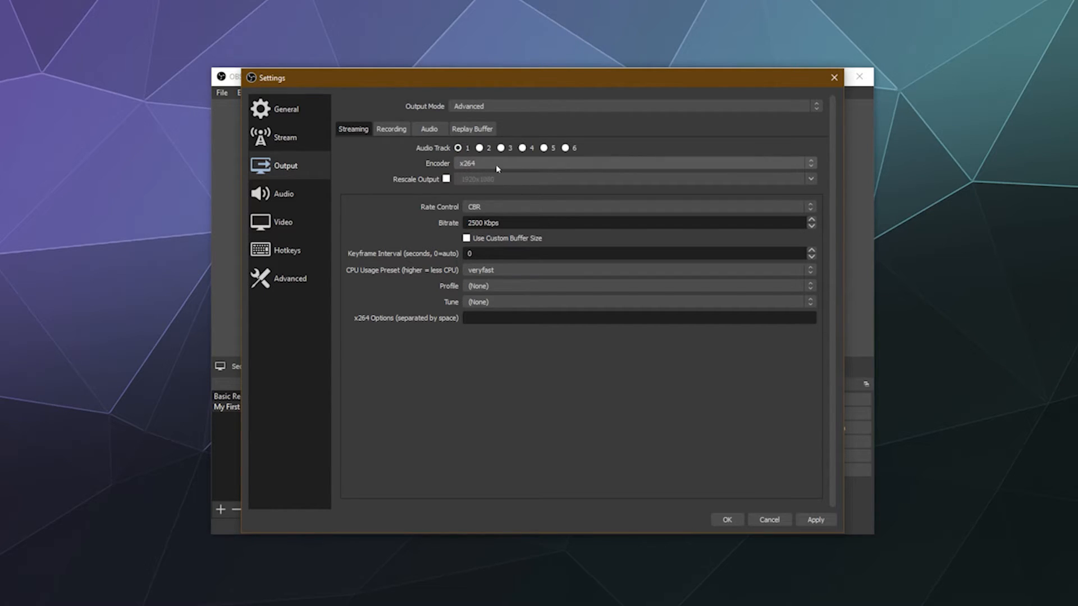
left_click(475, 166)
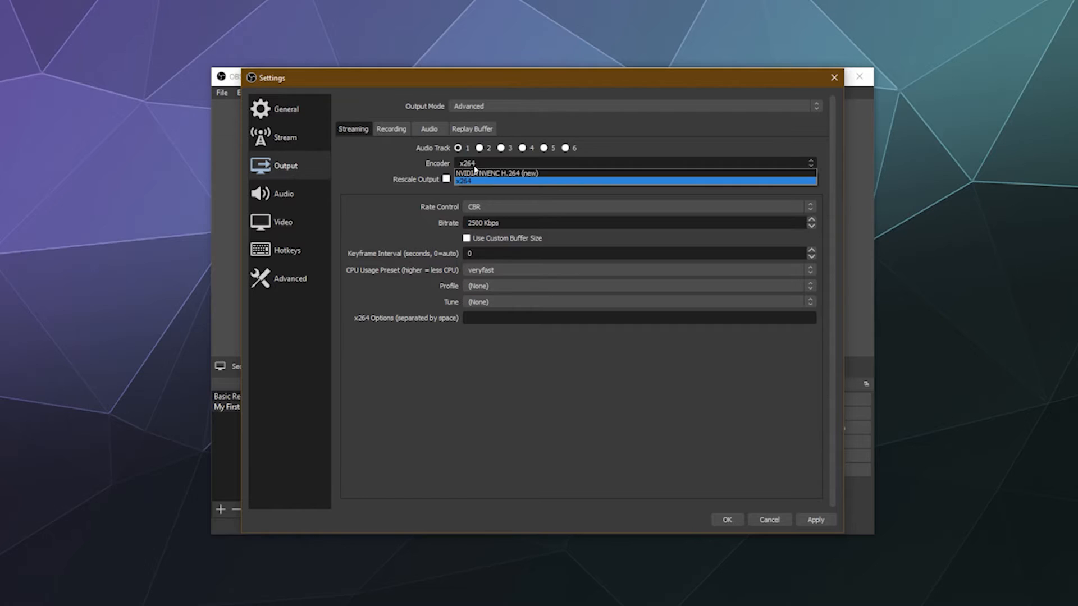
left_click(468, 171)
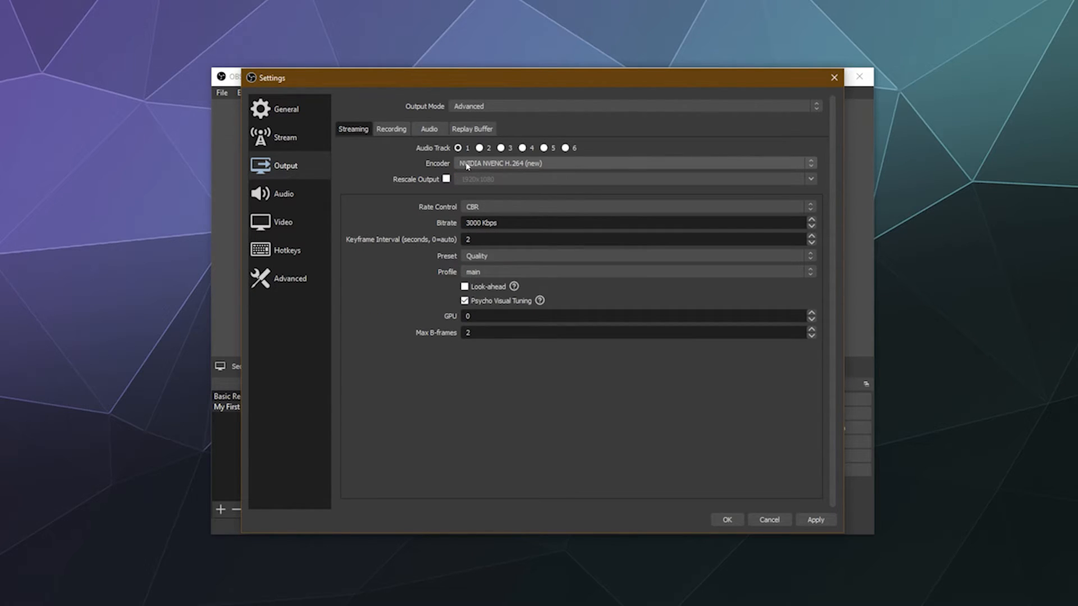
left_click(463, 165)
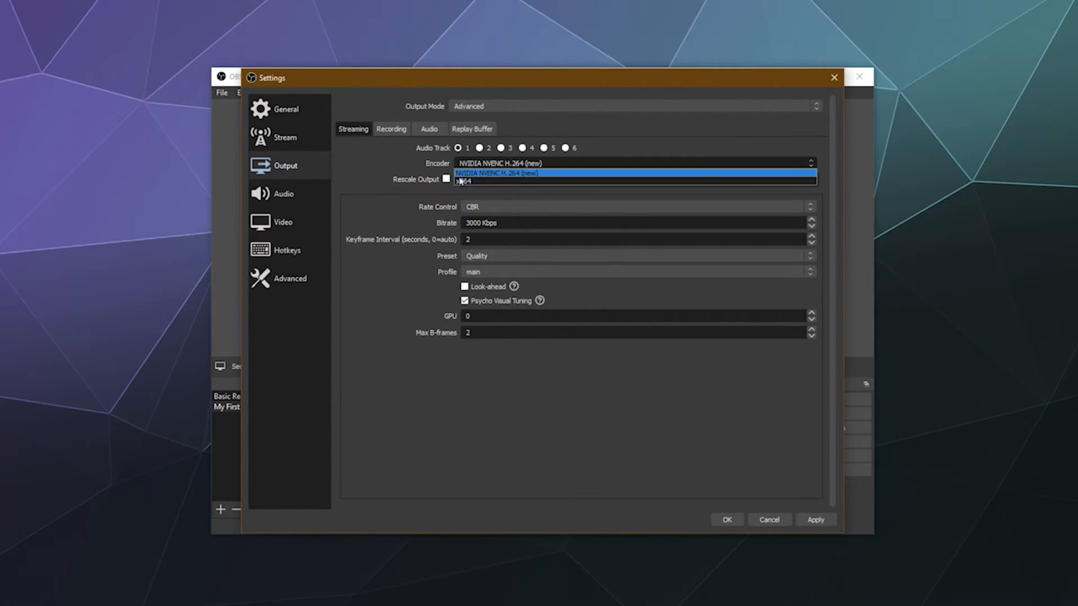
left_click(466, 175)
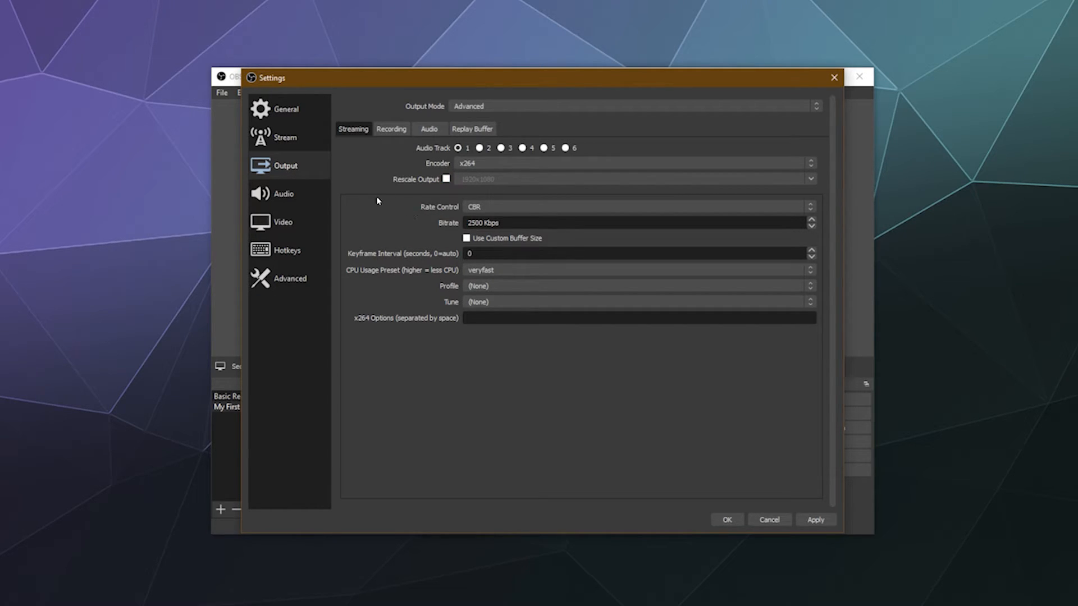
Enable Rescale Output for streaming, try 2560x1440, and set the resolution to 1920x1080
left_click(446, 179)
left_click(810, 181)
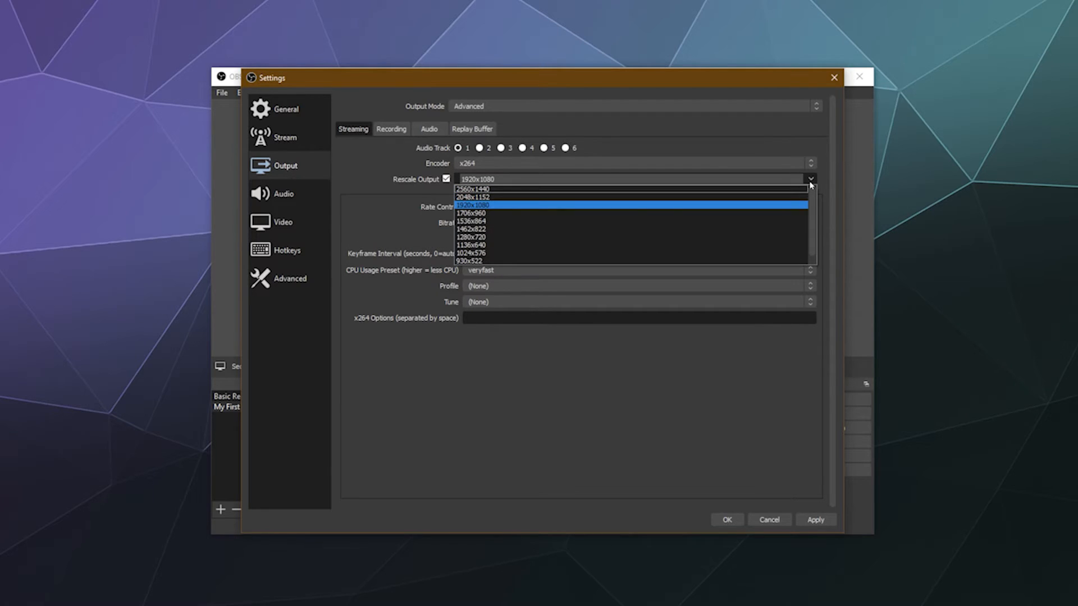
left_click(676, 189)
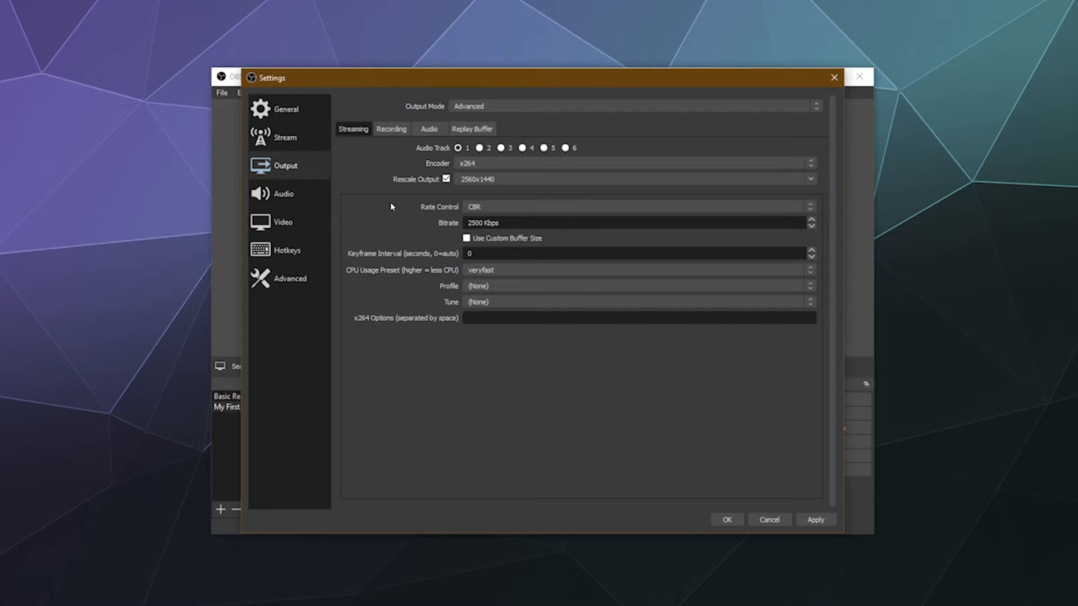
left_click(811, 179)
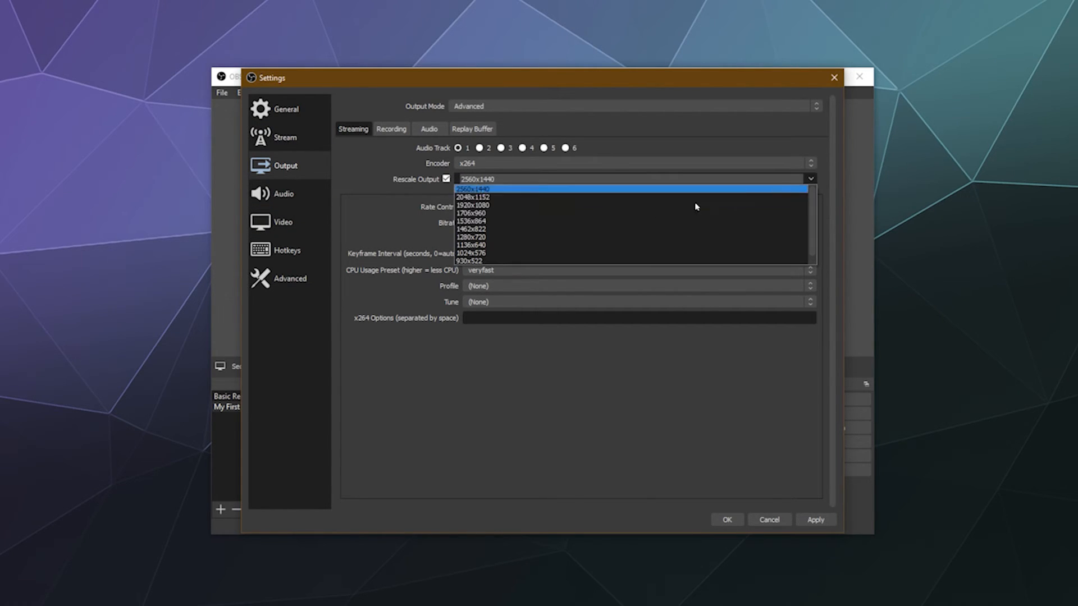
left_click(548, 205)
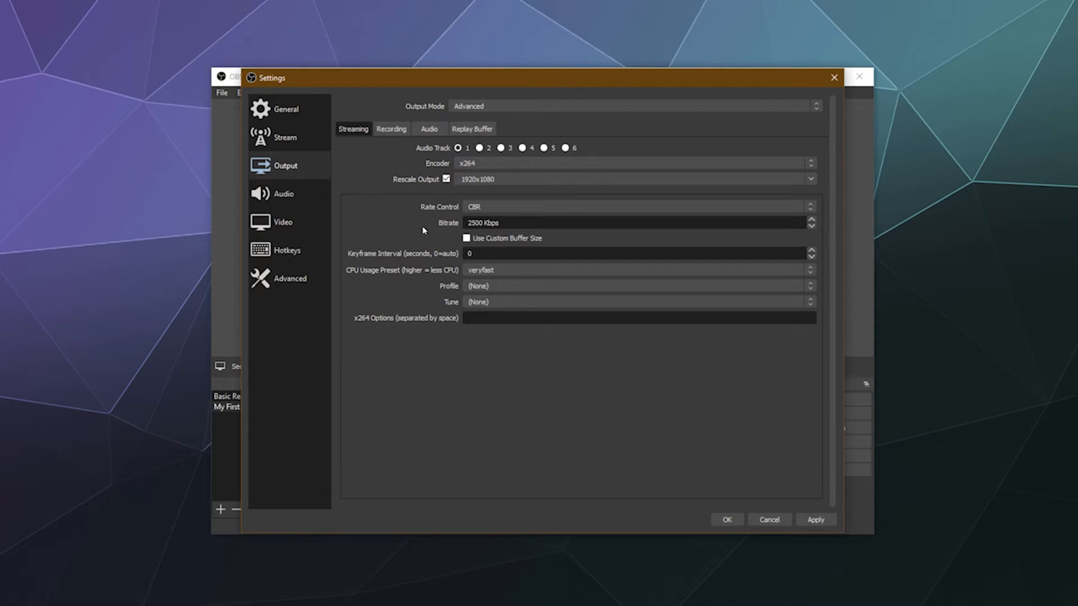
Try CRF as the rate control for the x264 streaming encoder
left_click(505, 207)
left_click(476, 203)
left_click(476, 210)
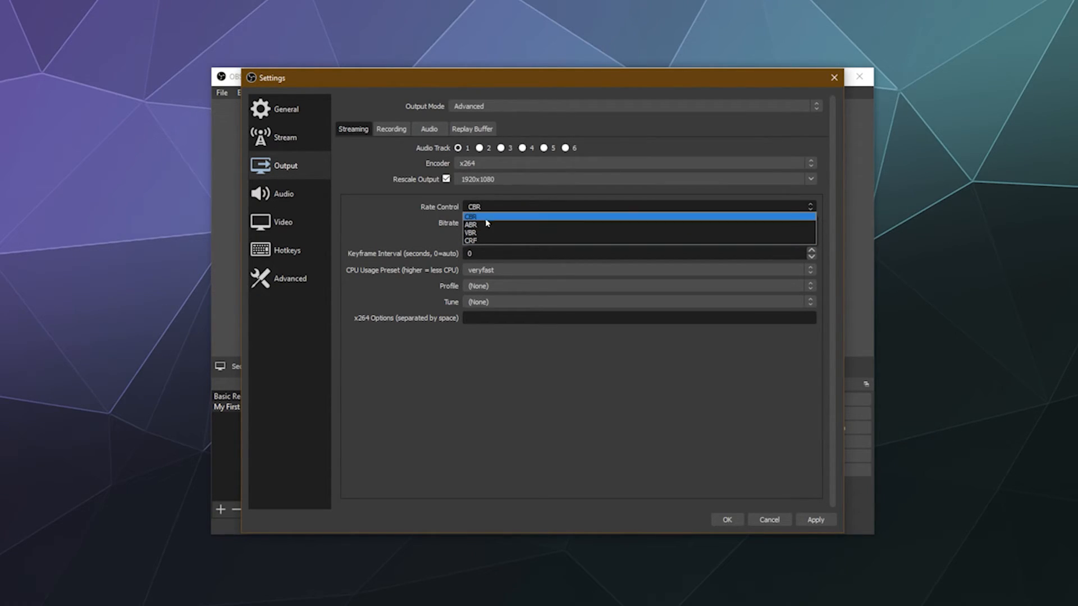
left_click(466, 241)
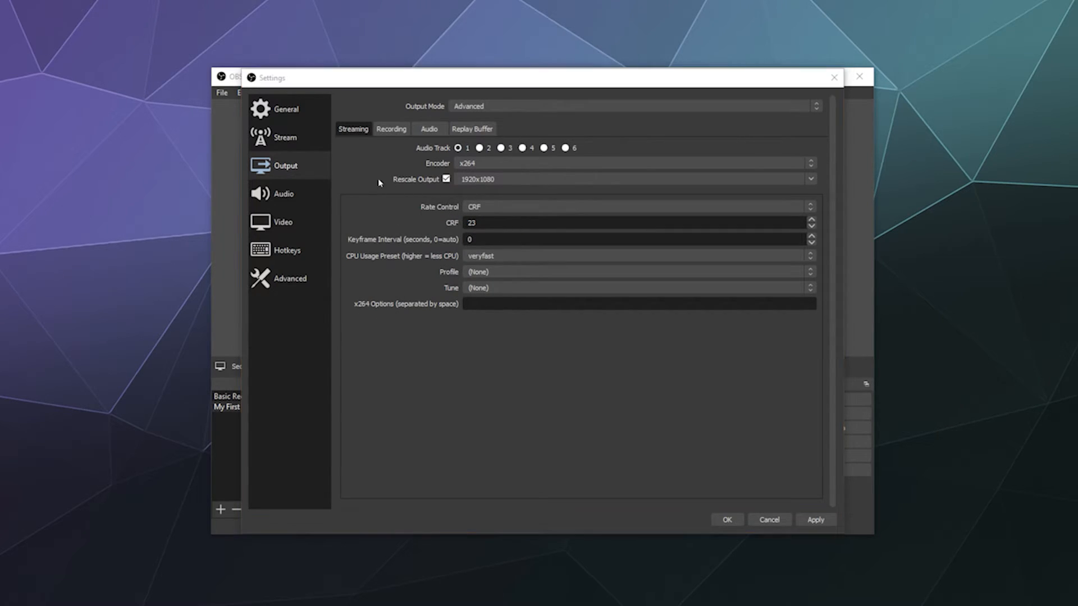
left_click(471, 214)
left_click(479, 213)
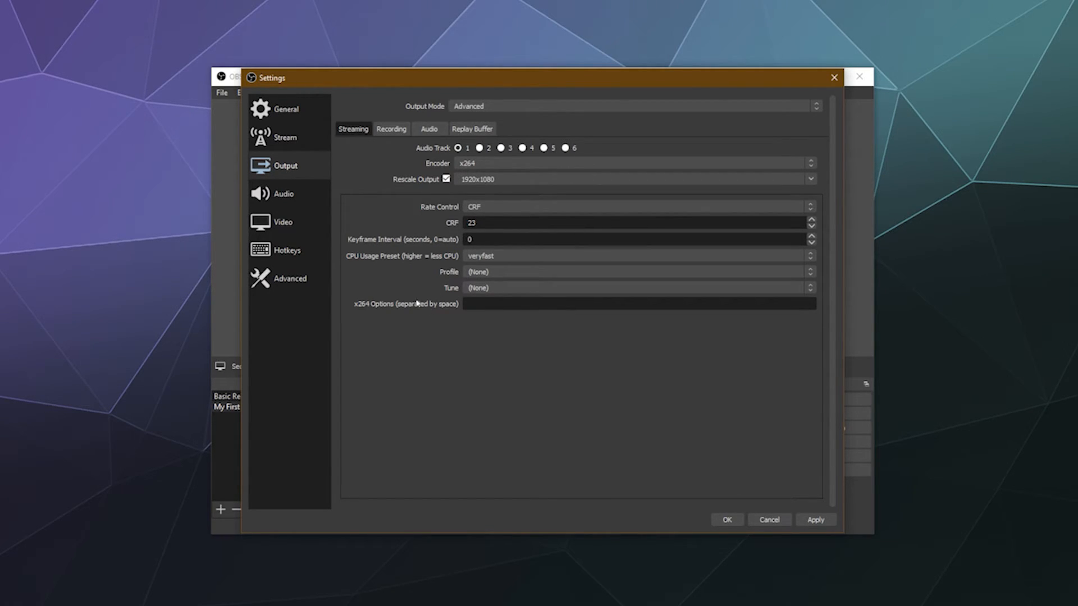
Switch the streaming rate control to CBR for comparison and set it to VBR
left_click(495, 207)
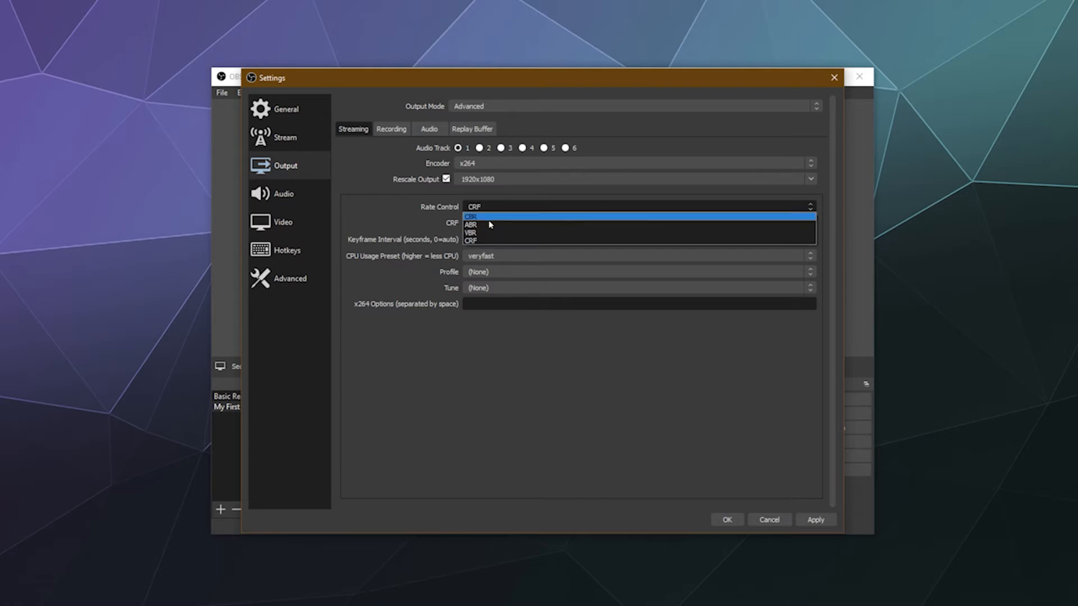
left_click(520, 206)
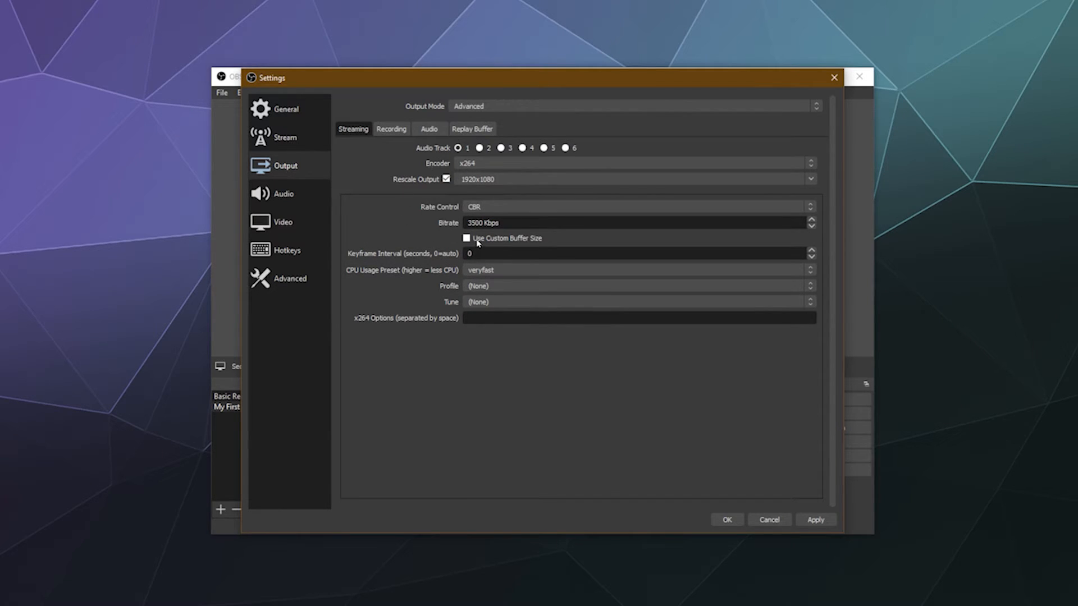
left_click(520, 207)
left_click(493, 233)
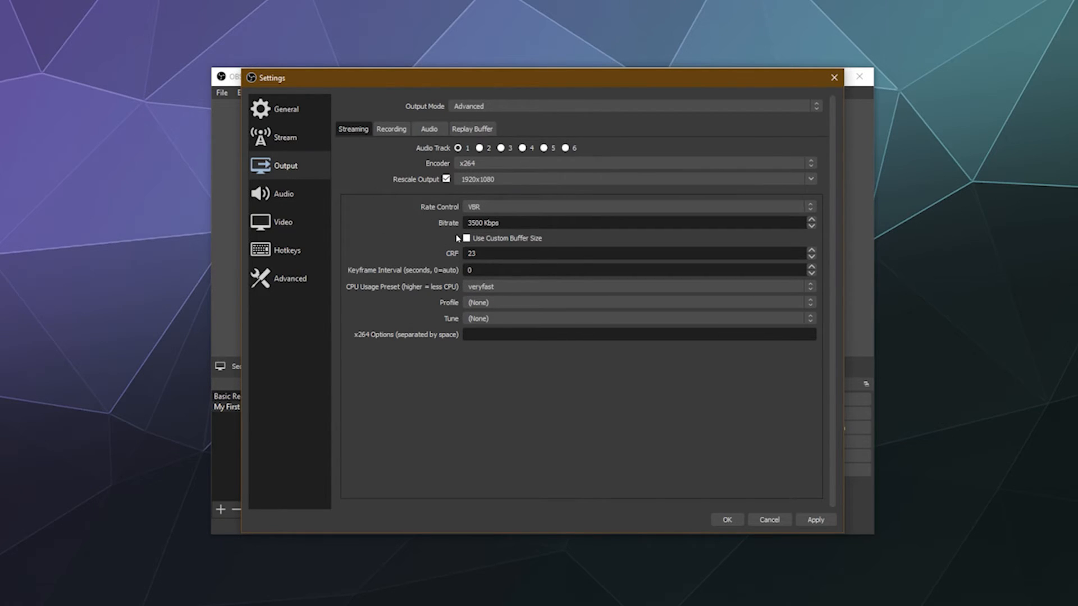
Set the streaming bitrate to 6000 Kbps
left_click_drag(480, 219, 459, 220)
left_click(484, 220)
type("6000")
left_click_drag(504, 224, 397, 246)
left_click(390, 239)
double_click(481, 222)
left_click(388, 244)
Try the ultrafast CPU usage preset for the streaming encoder and set it back to veryfast
left_click(510, 288)
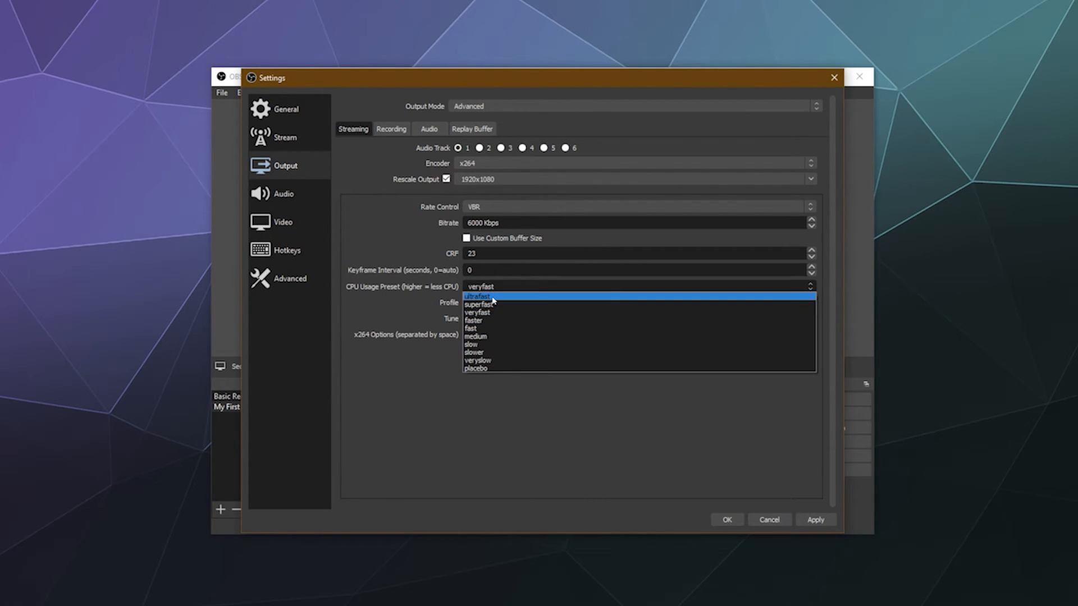
left_click(491, 296)
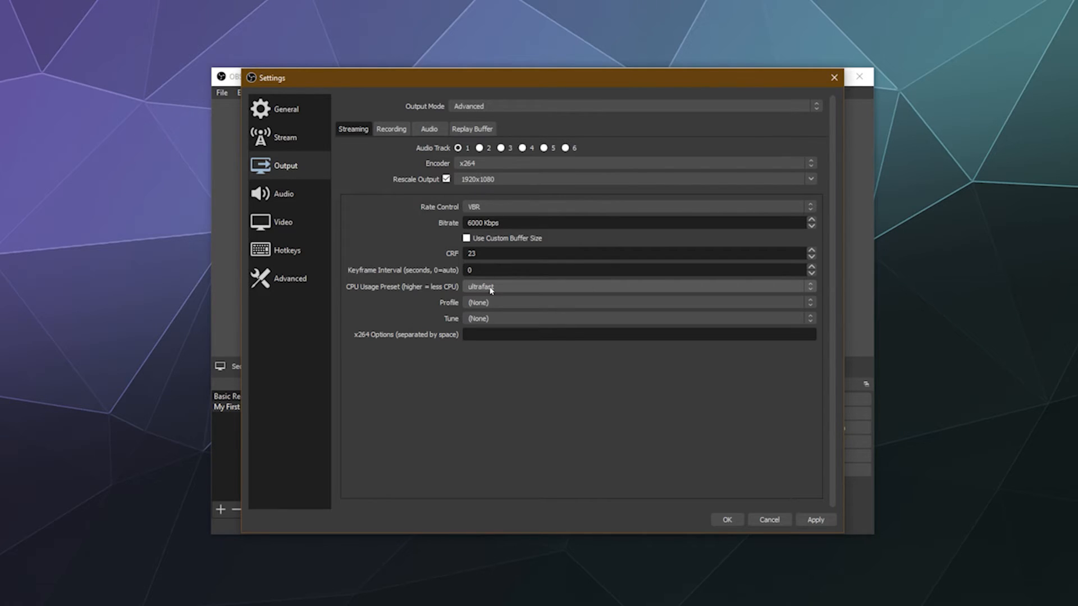
left_click(491, 288)
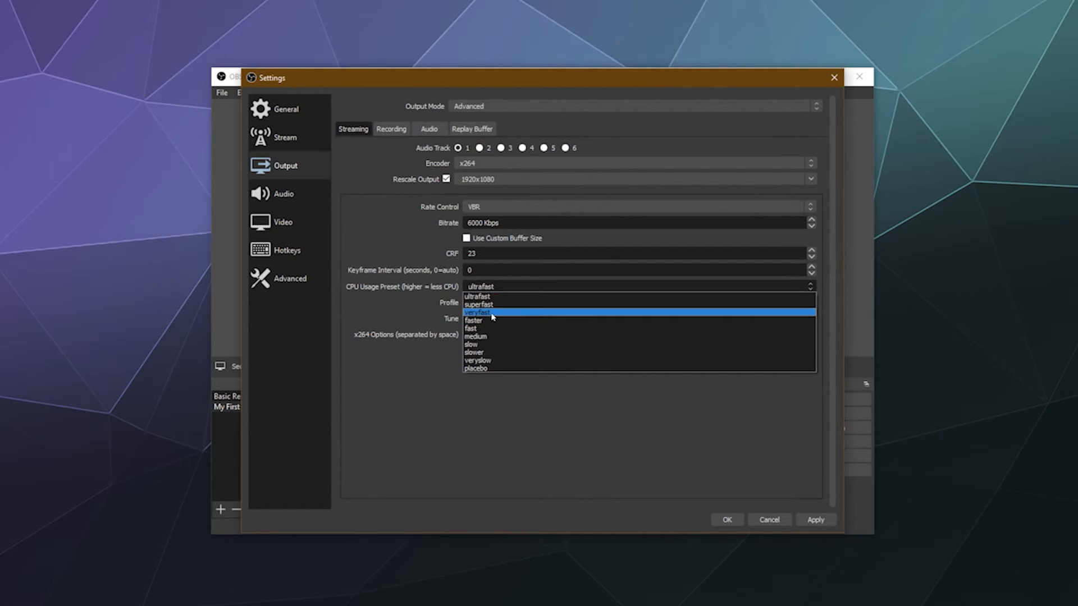
left_click(492, 314)
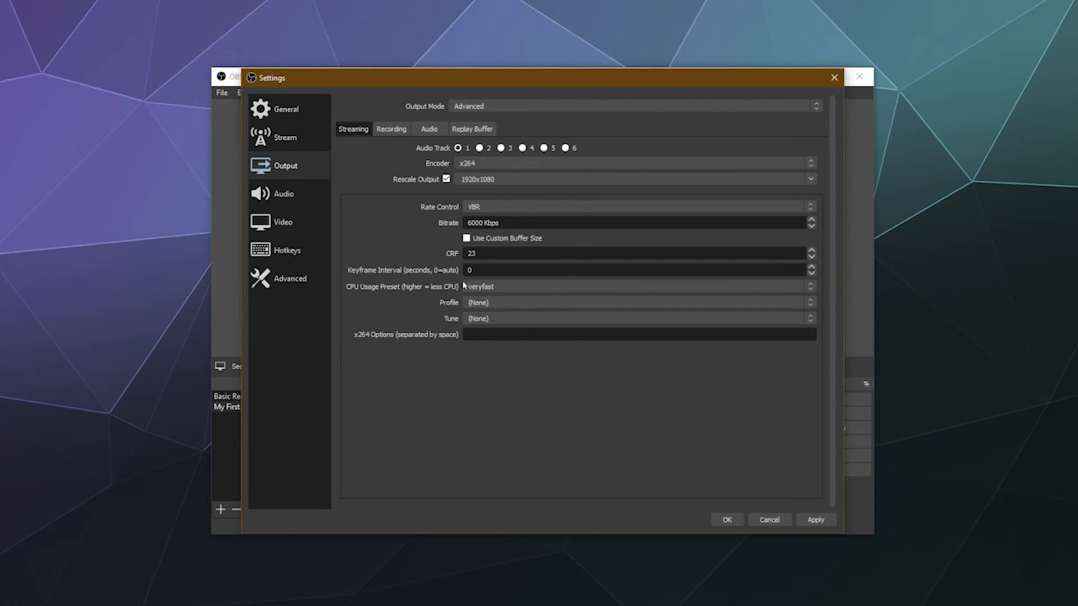
Compare the slower CPU usage presets for streaming, try faster, and return the preset to veryfast
left_click(478, 288)
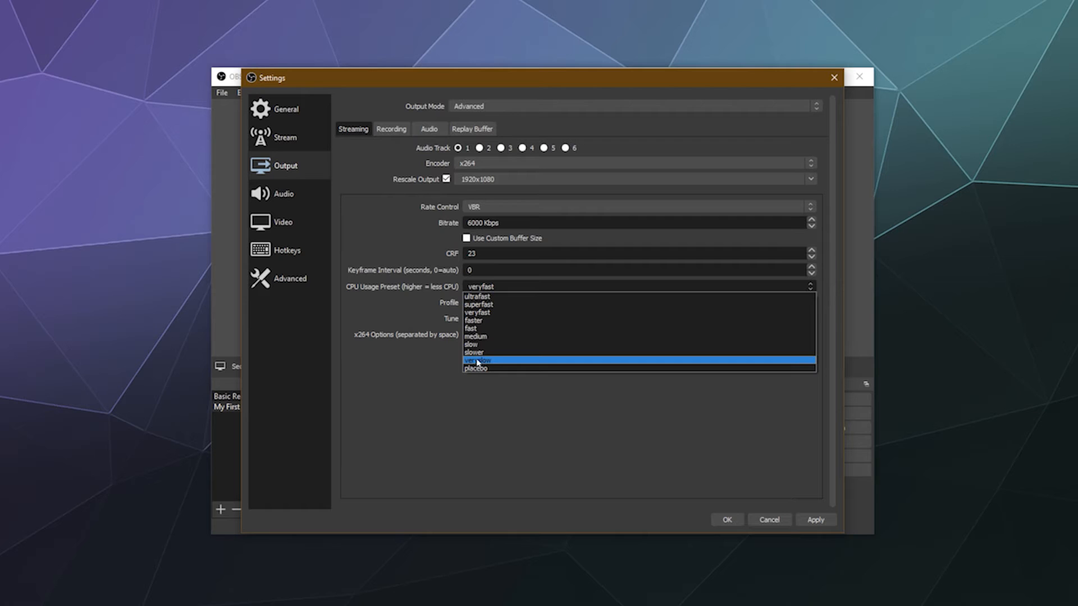
left_click(499, 313)
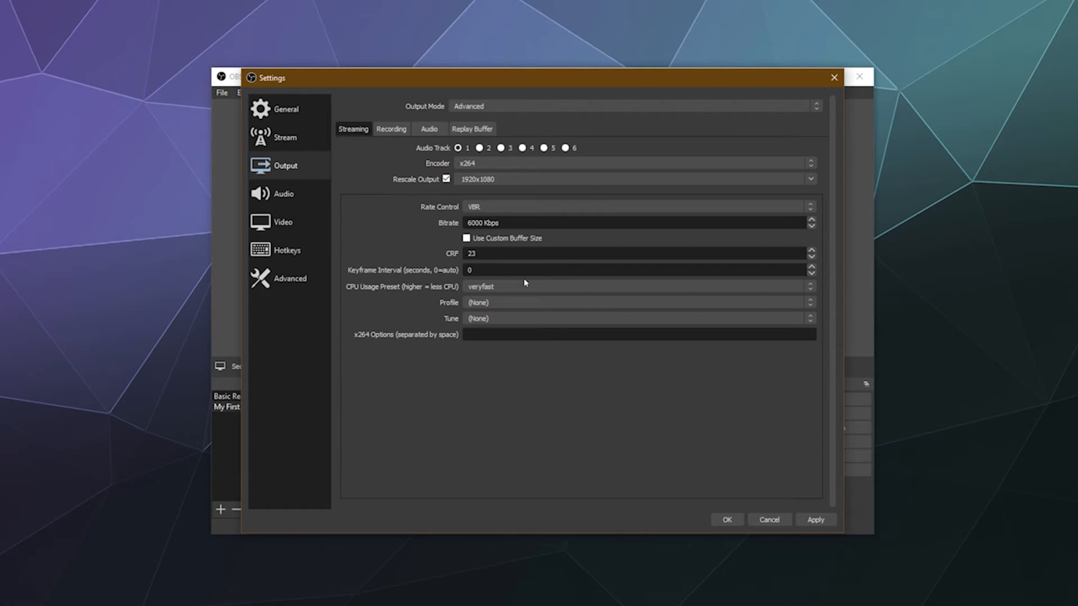
left_click(524, 282)
left_click(484, 294)
left_click(484, 291)
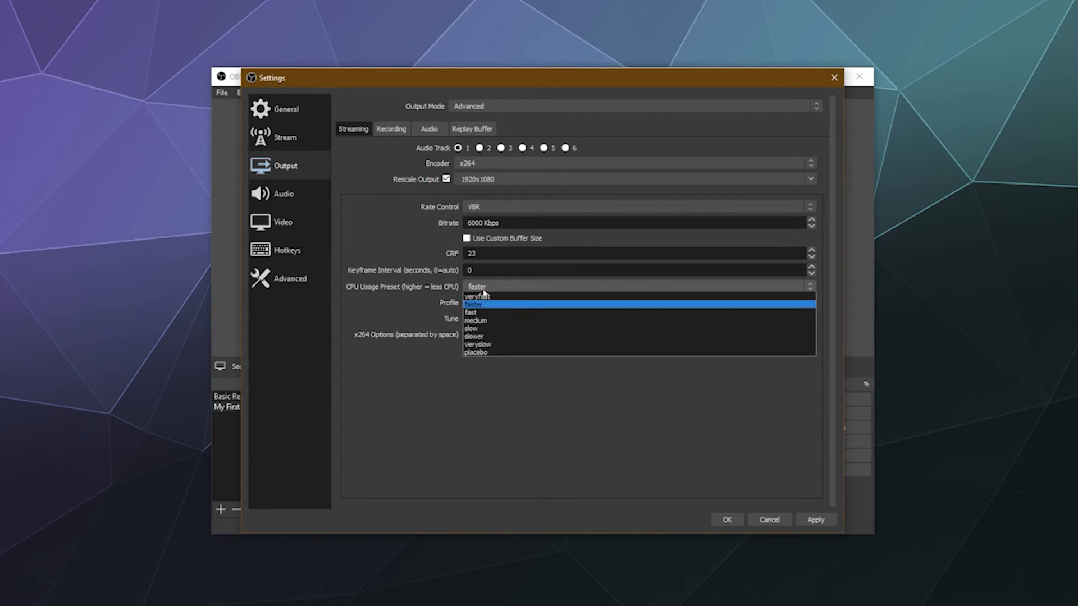
left_click(497, 300)
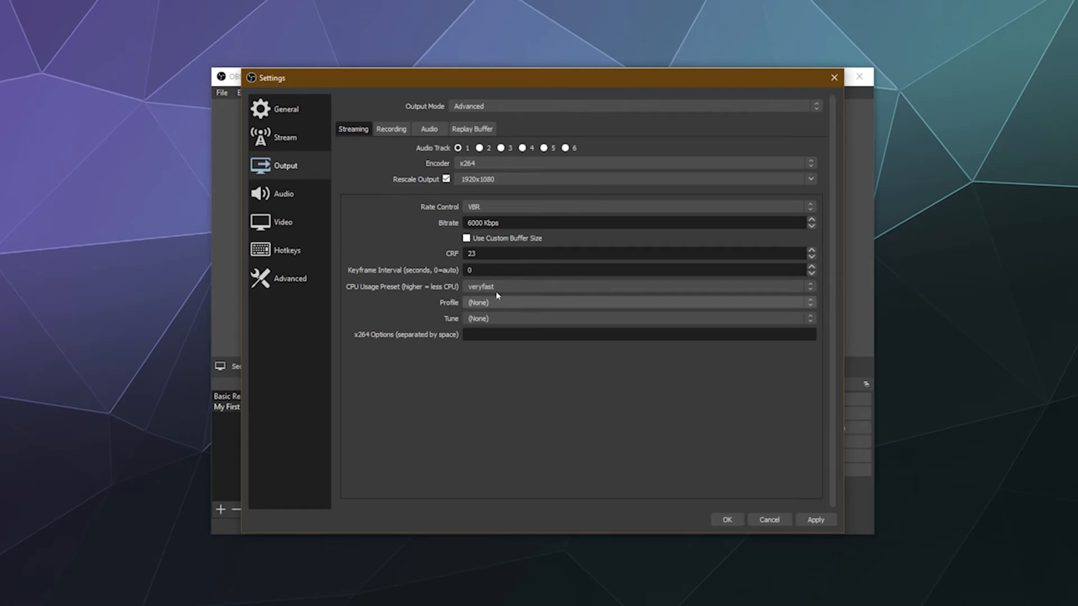
left_click(494, 287)
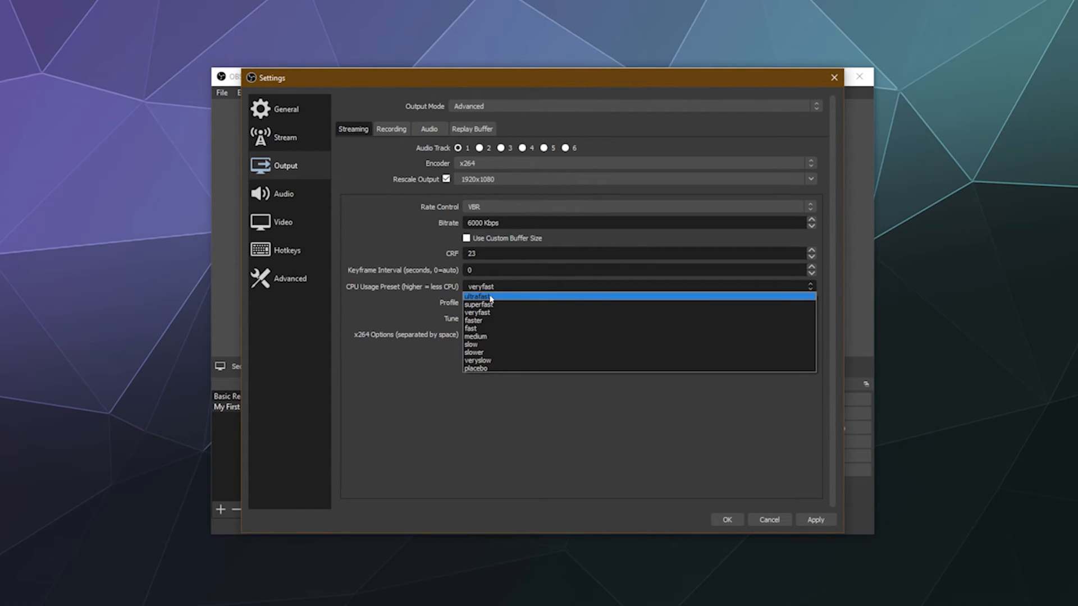
left_click(477, 312)
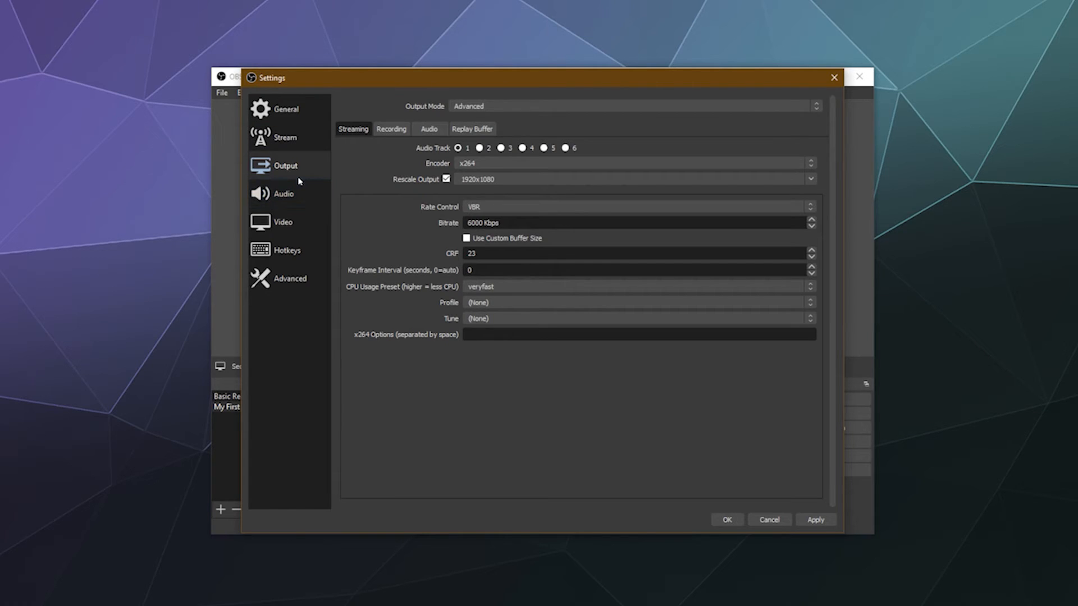
Show the recording output settings, review the recording types while keeping Standard, and examine the recording path
left_click(391, 129)
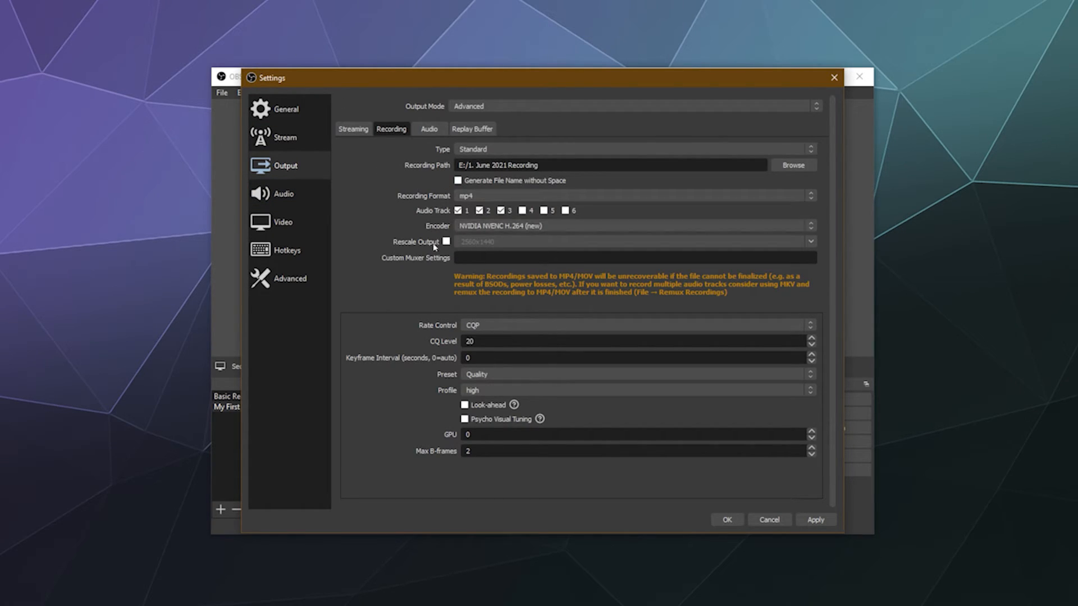
left_click(494, 150)
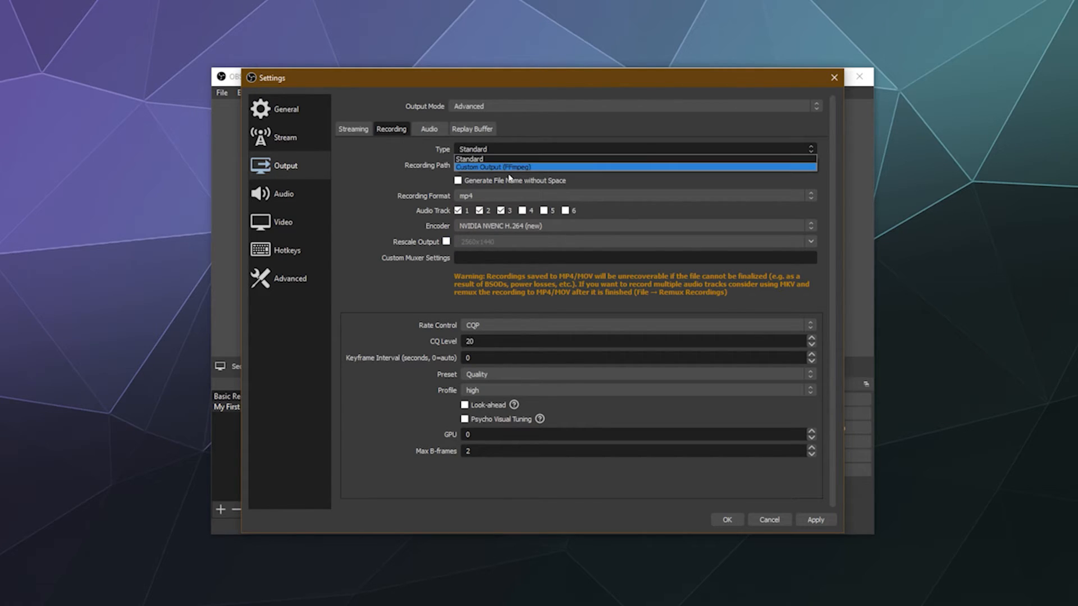
left_click(476, 159)
left_click(476, 150)
left_click(485, 160)
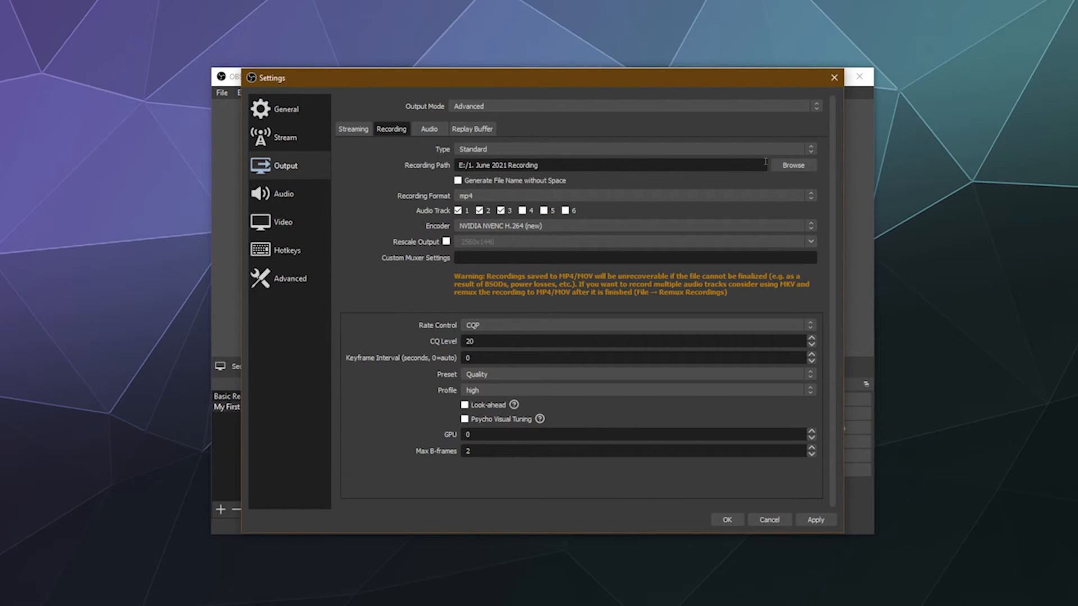
left_click_drag(472, 165, 546, 165)
left_click(404, 178)
Try flv as the recording format and set it back to mp4
left_click(472, 195)
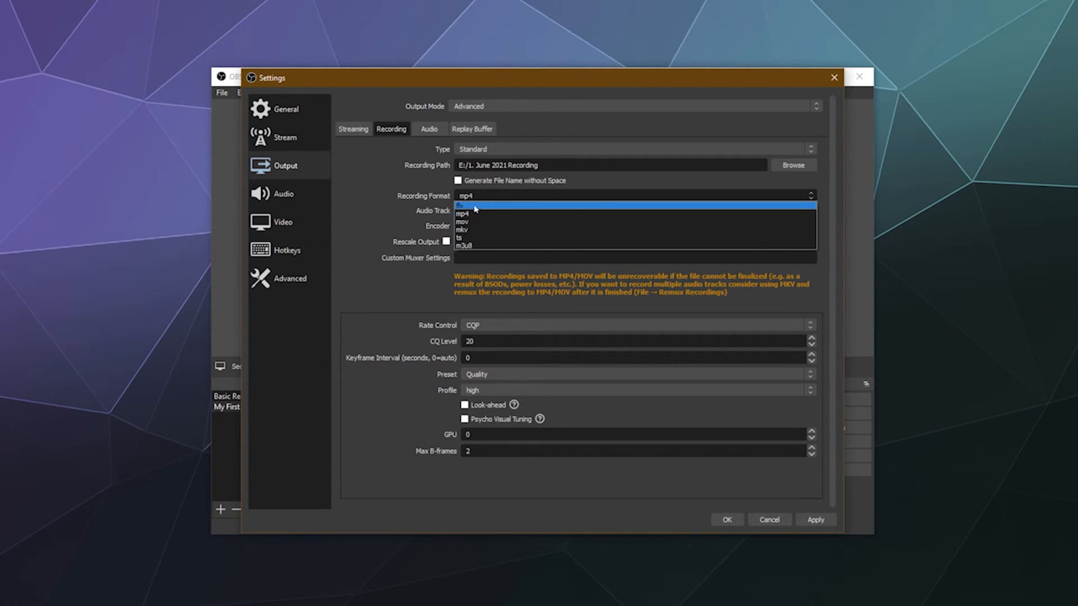
left_click(381, 207)
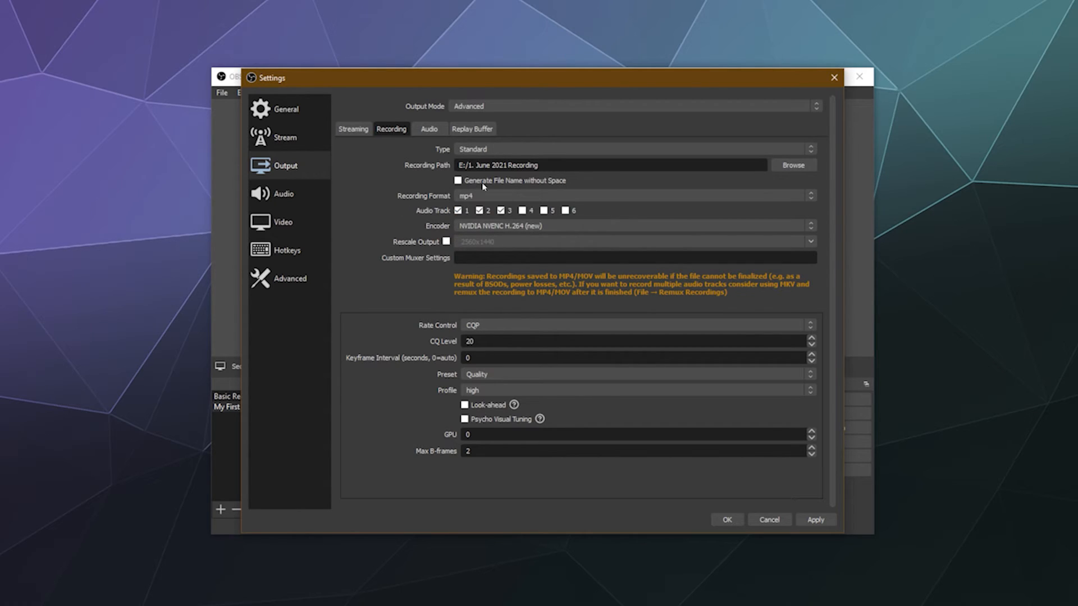
left_click(491, 197)
left_click(477, 206)
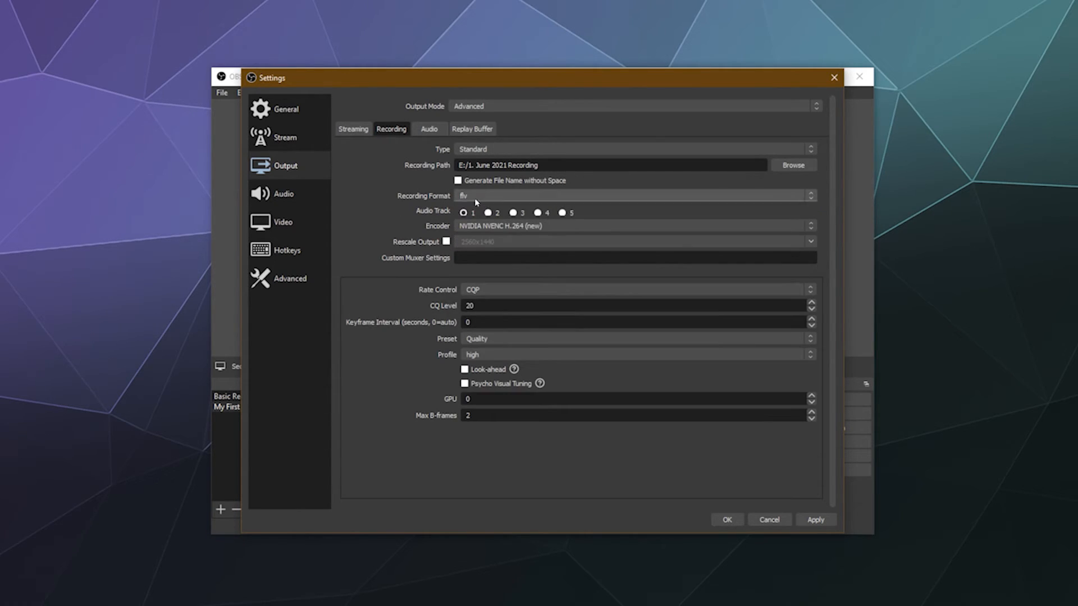
left_click(475, 199)
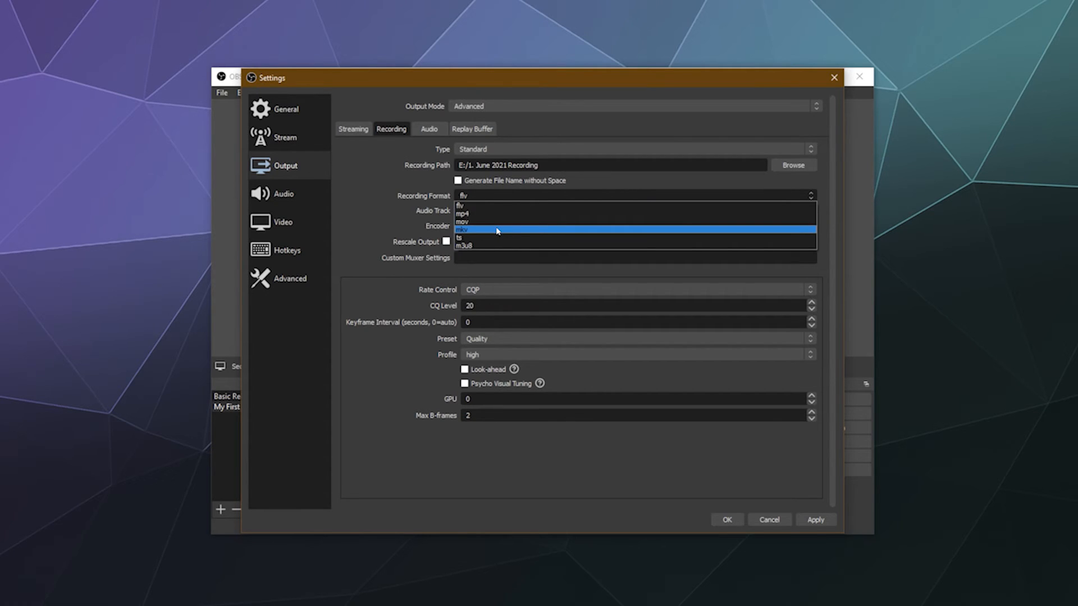
left_click(496, 214)
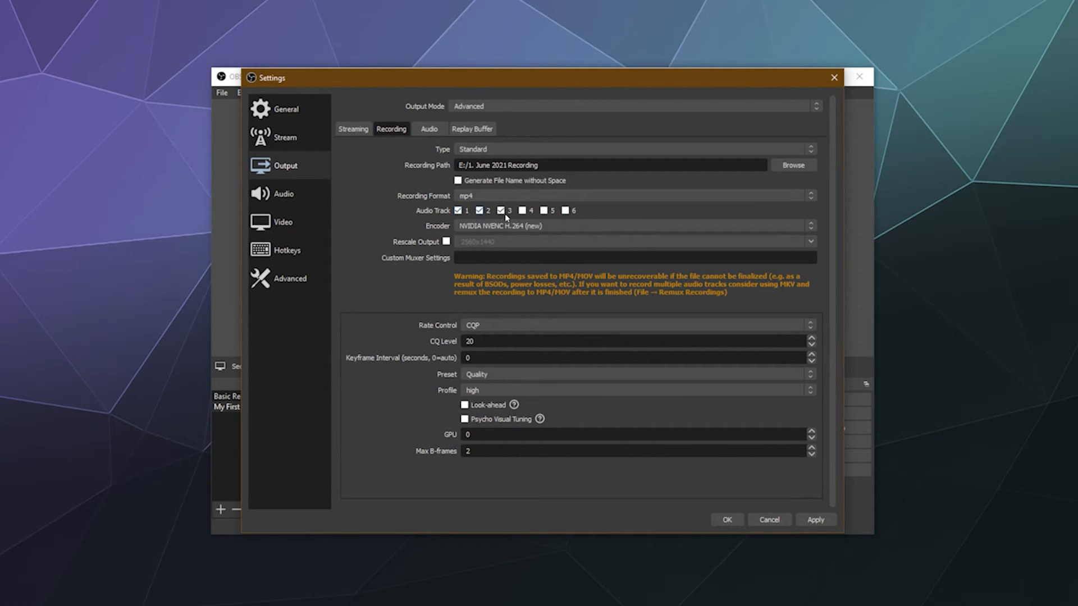
Check the global audio devices in the audio settings and return to the recording output settings
left_click(283, 222)
left_click(286, 199)
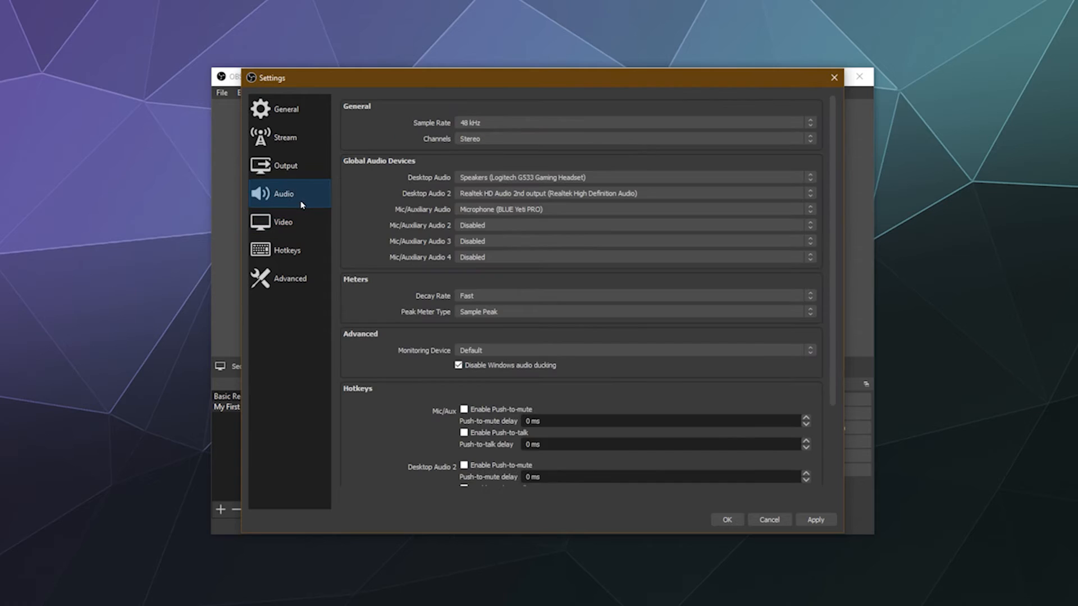
left_click(296, 168)
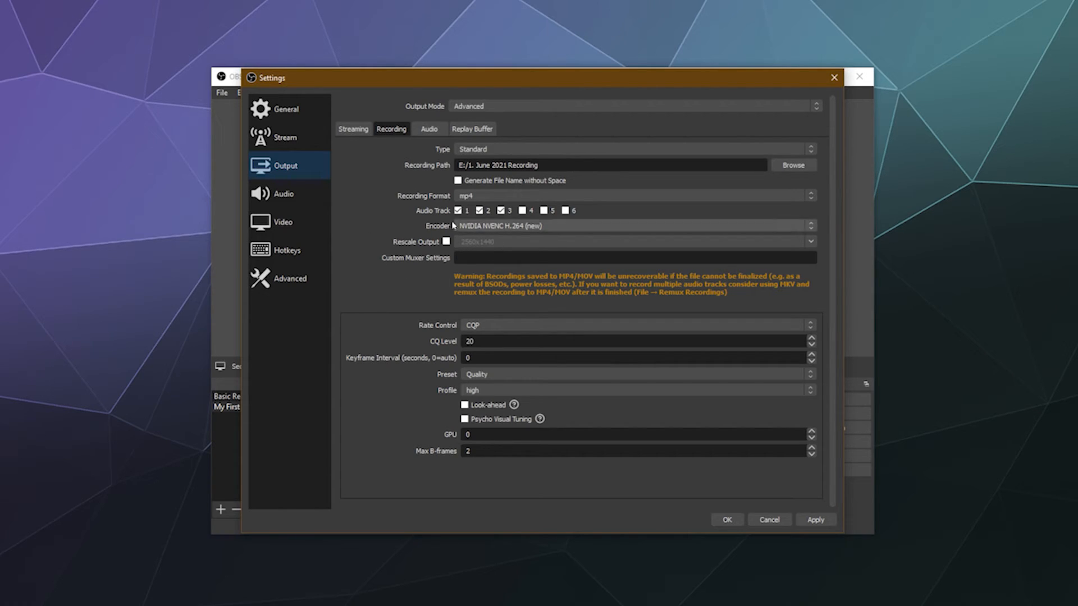
Review the available recording encoders, keeping NVIDIA NVENC H.264 (new)
left_click(505, 226)
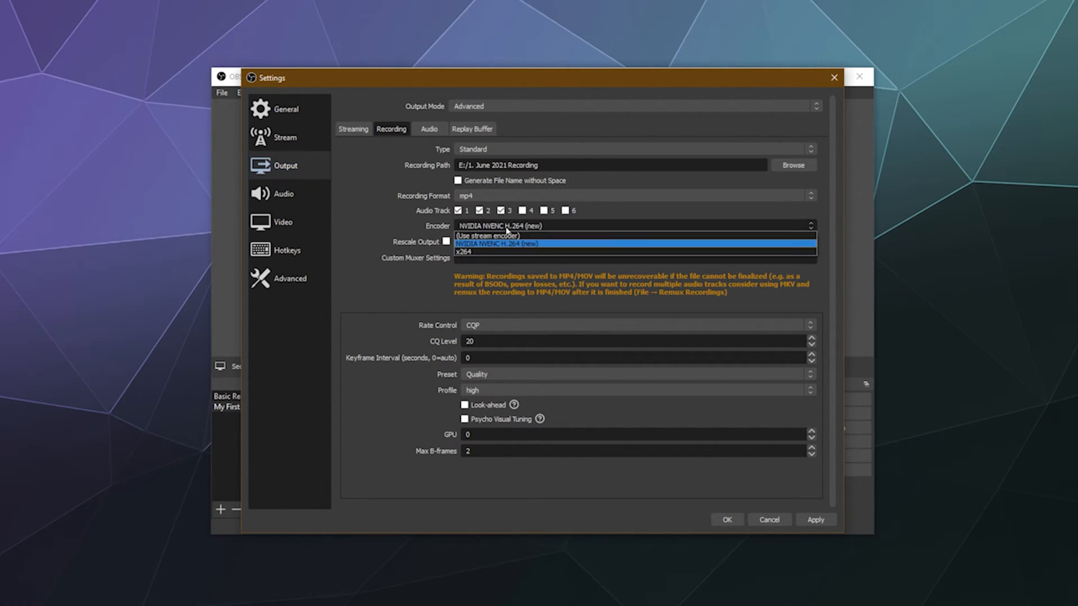
left_click(494, 233)
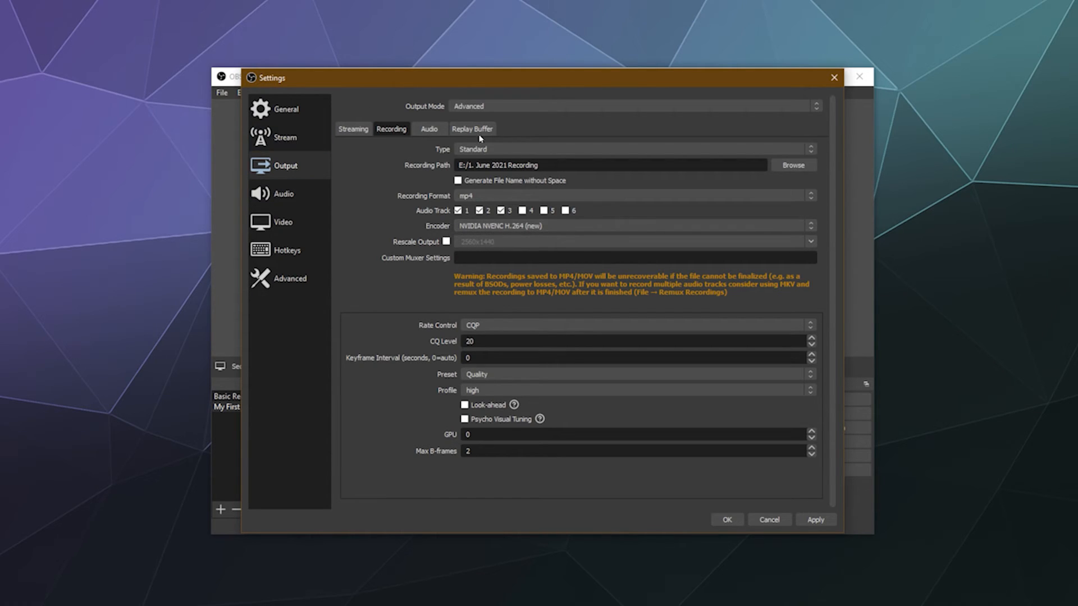
left_click(491, 228)
left_click(497, 233)
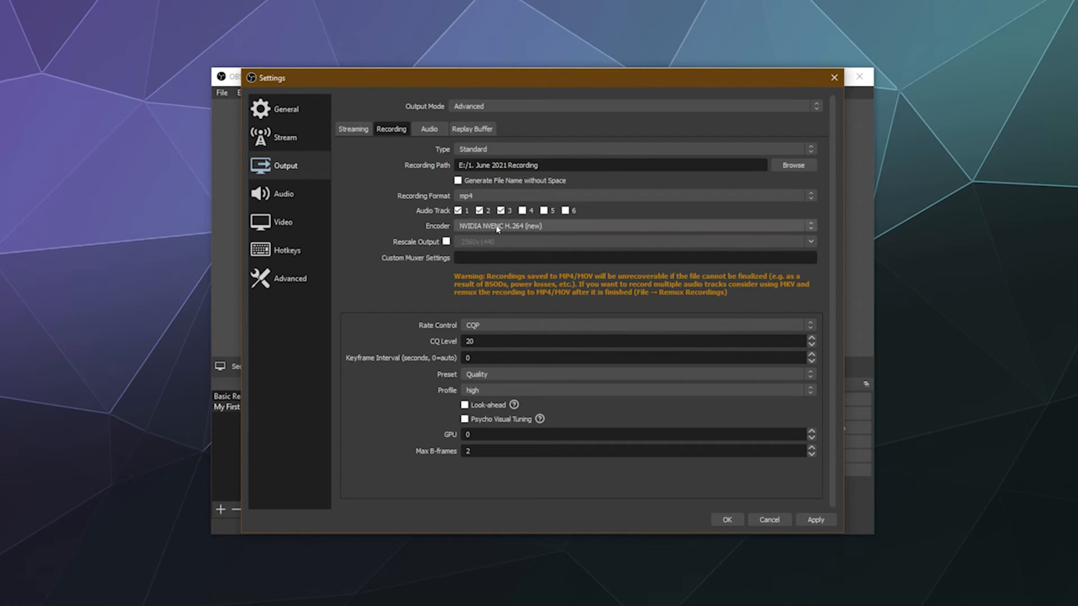
Try x264 as the recording encoder and switch back to NVIDIA NVENC H.264 (new)
left_click(497, 228)
left_click(487, 252)
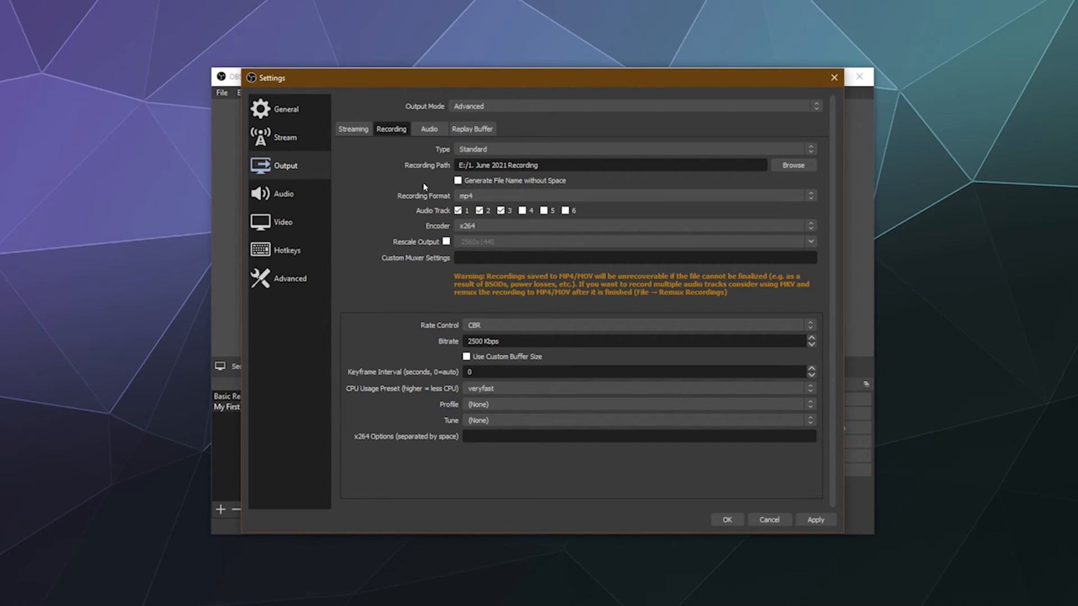
left_click(463, 228)
left_click(494, 243)
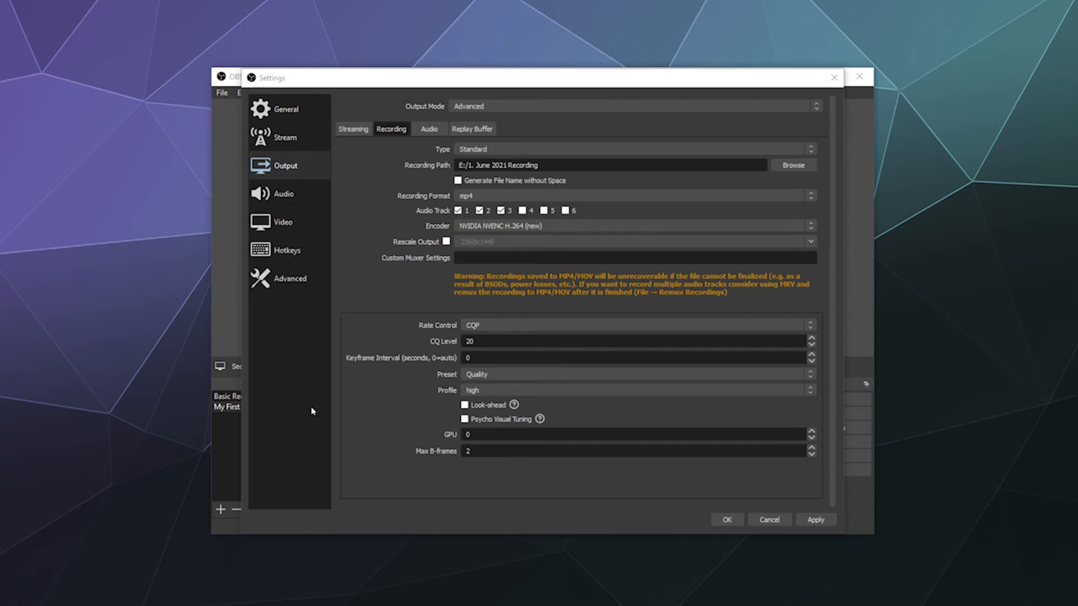
Set the recording rate control to VBR with a bitrate of 25000 Kbps and a max bitrate of 35000 Kbps
left_click(488, 326)
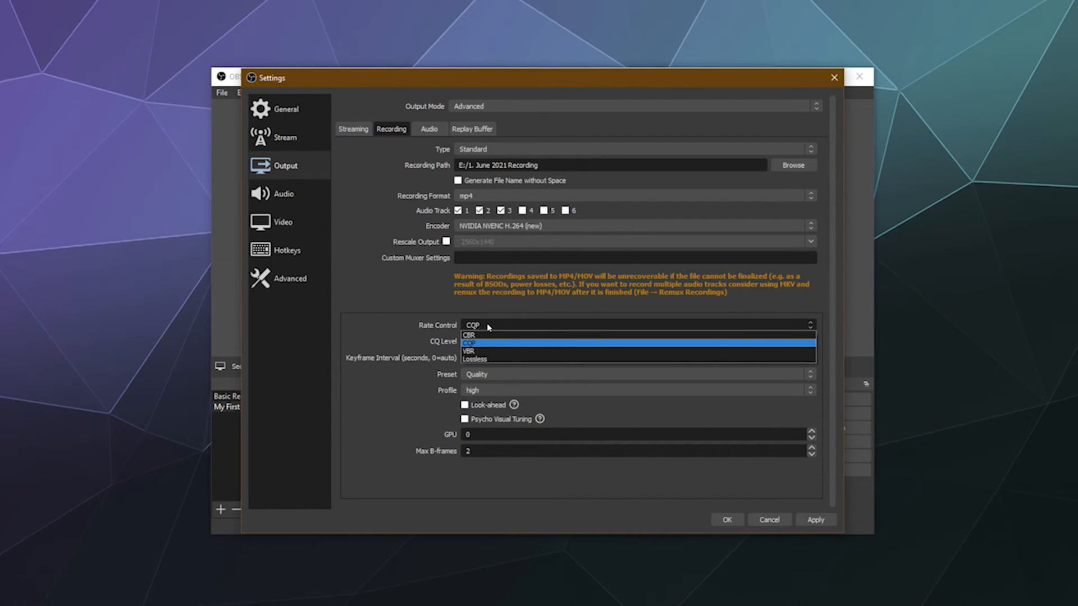
left_click(484, 343)
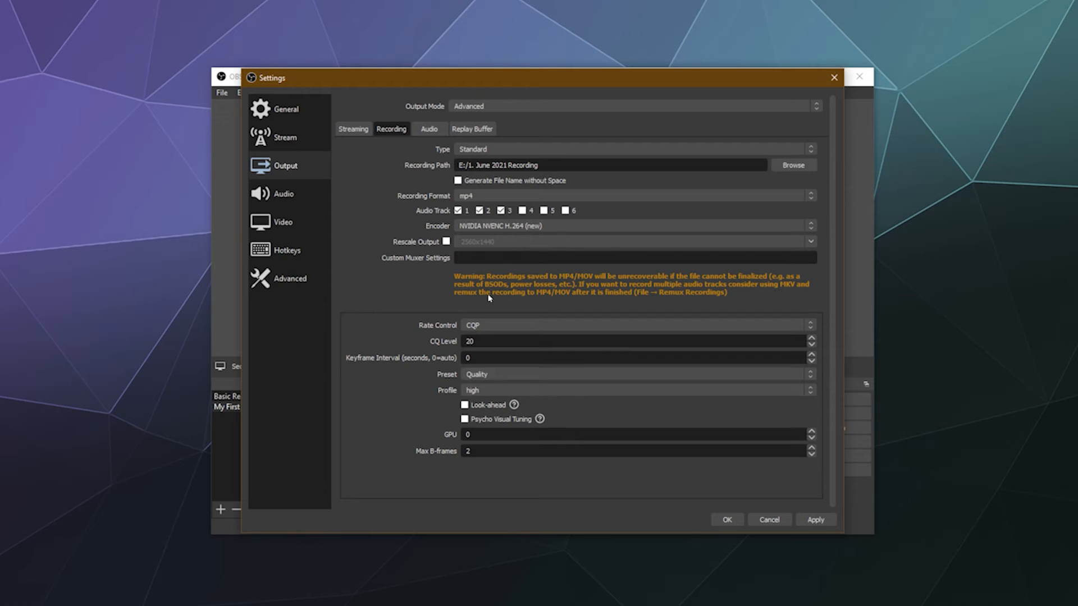
left_click(487, 325)
left_click(486, 352)
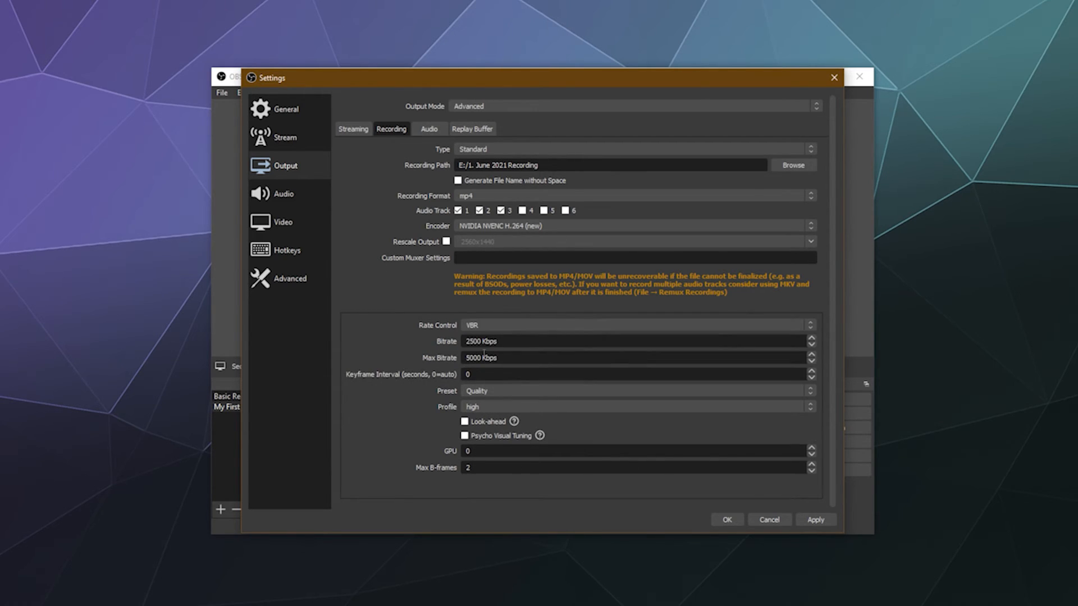
double_click(481, 341)
type("25000")
left_click_drag(500, 358, 459, 362)
type("35000")
Switch the recording rate control to CQP for comparison and set it to CBR
left_click(485, 325)
left_click(491, 343)
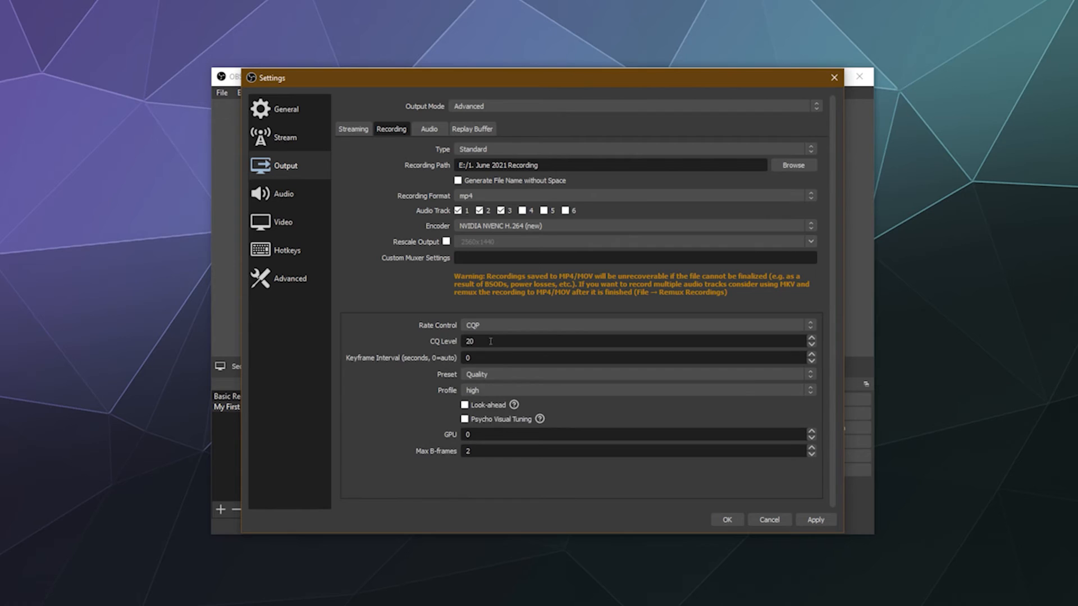
left_click(500, 331)
left_click(491, 335)
Examine the NVENC preset options for recording, from Max Quality to Low-Latency Performance, keeping Quality
left_click(483, 374)
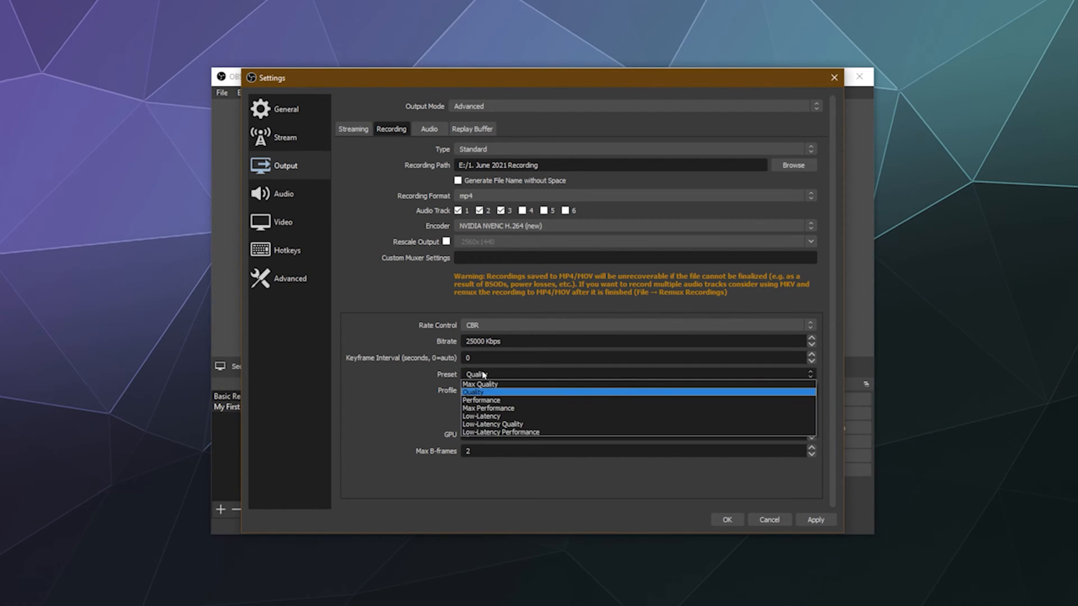
key("Down")
key("Down")
key("Down")
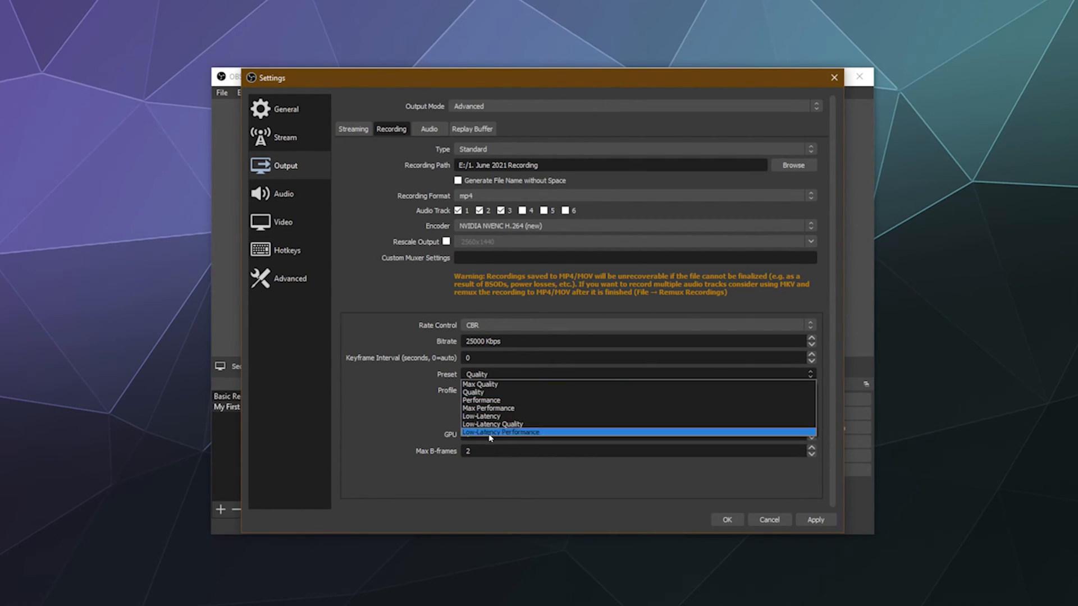
left_click(598, 370)
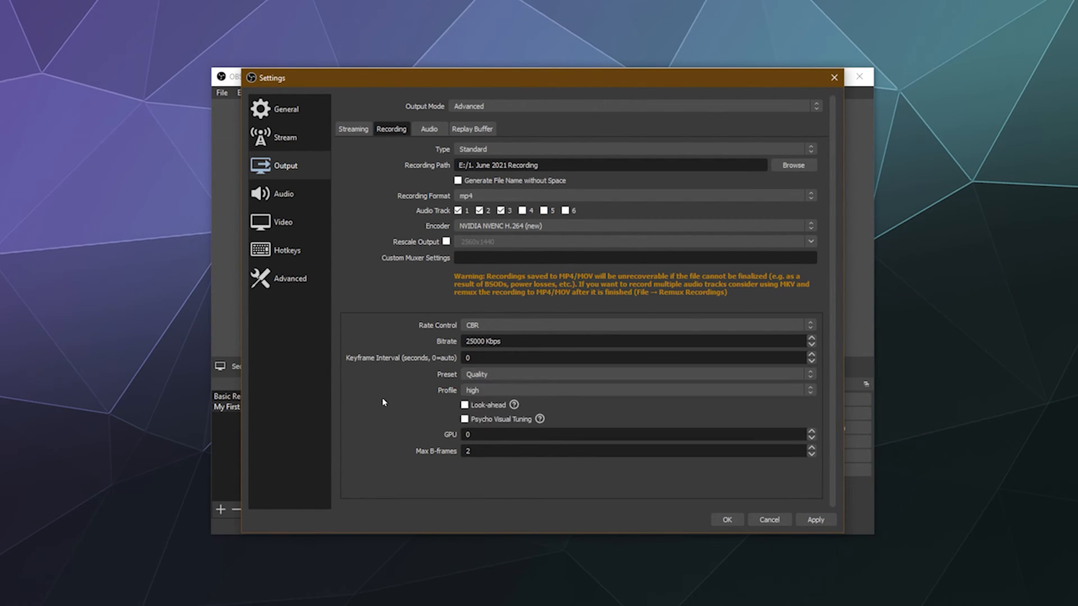
left_click(500, 374)
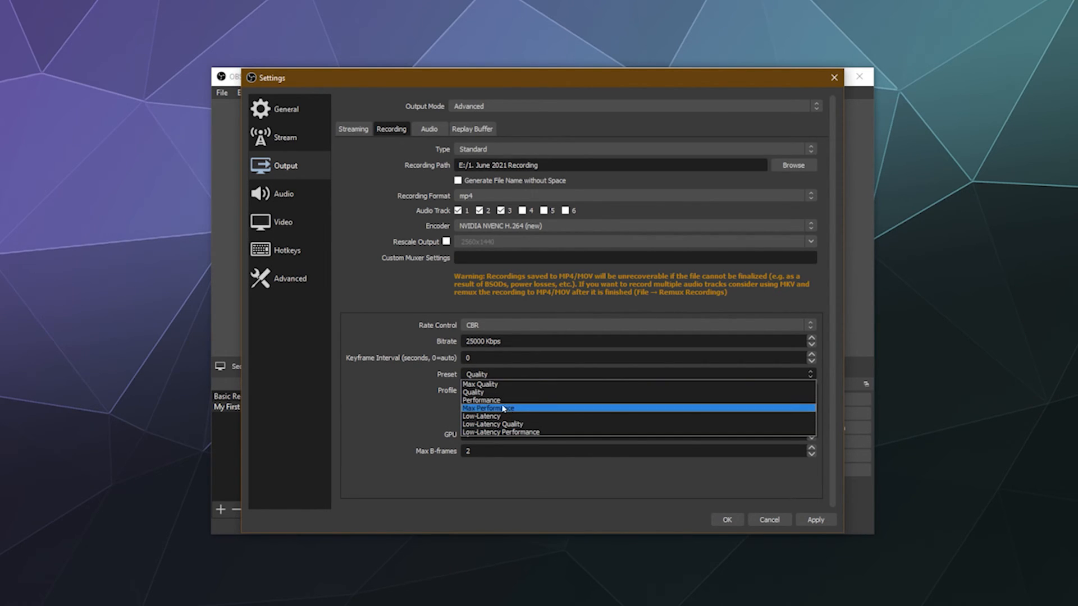
left_click(365, 406)
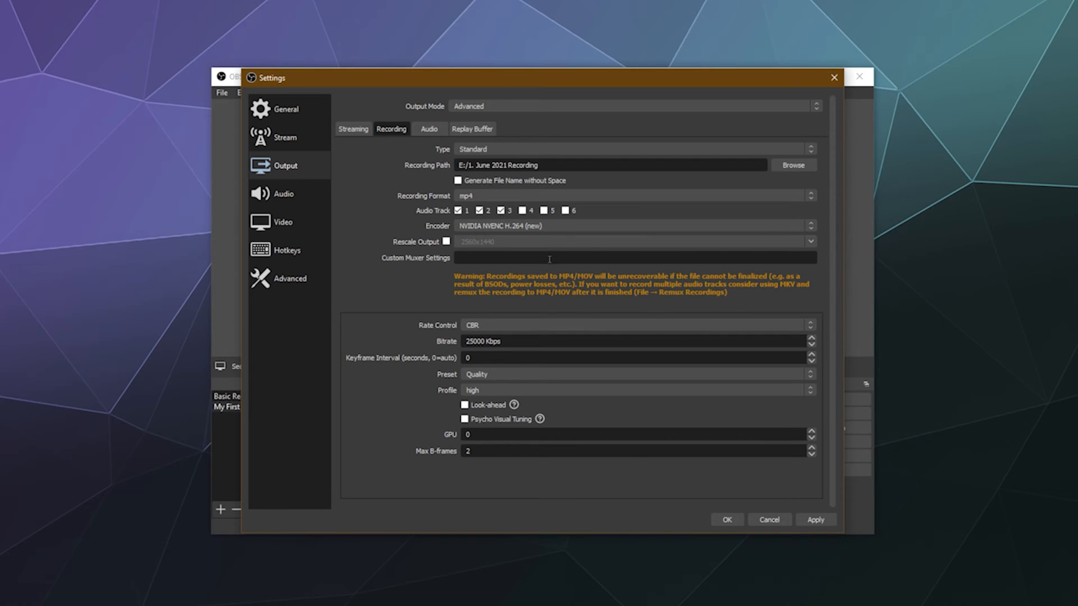
Try x264 as the recording encoder and look through its profile options, leaving the profile at (None)
left_click(480, 197)
left_click(474, 209)
left_click(468, 227)
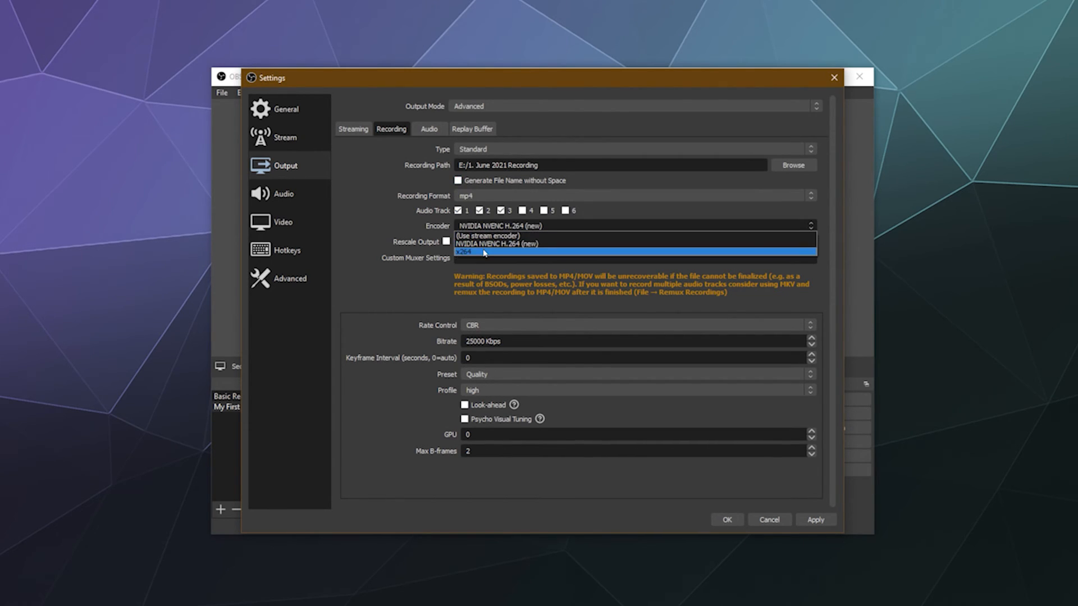
left_click(485, 252)
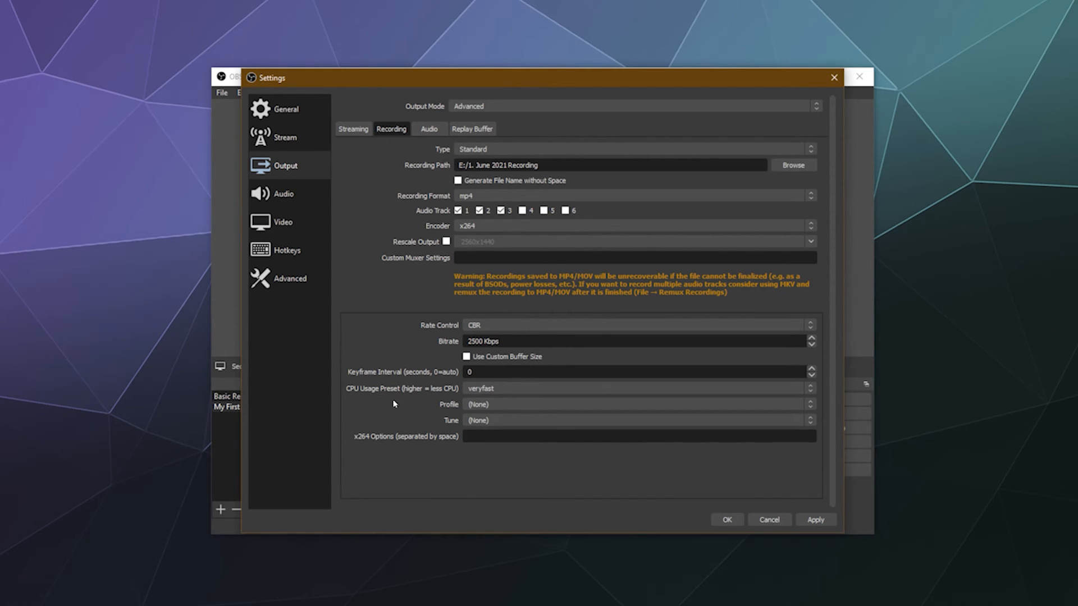
left_click(489, 404)
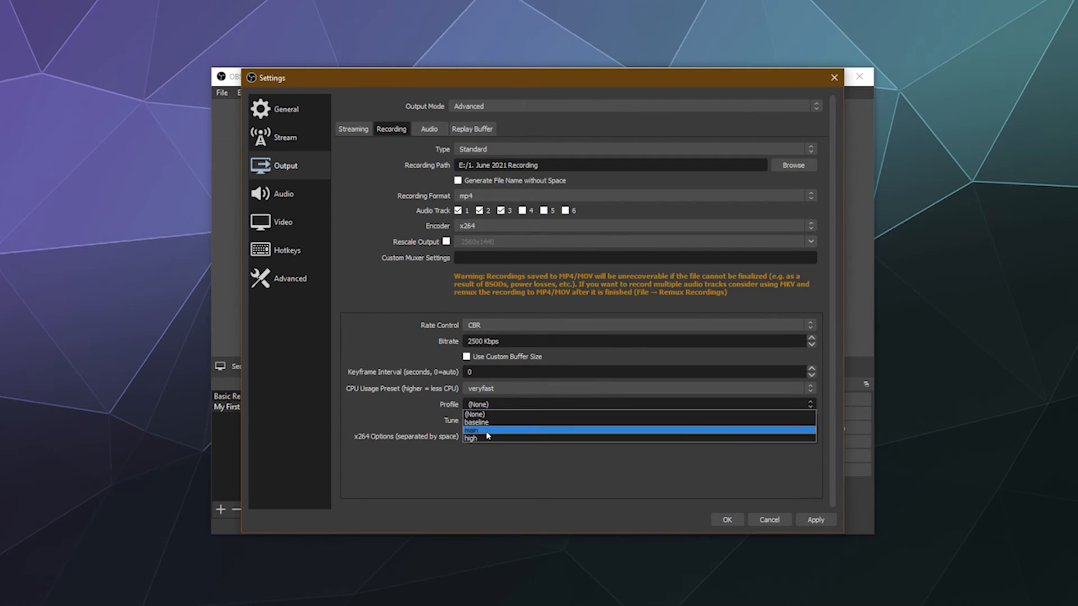
left_click(397, 420)
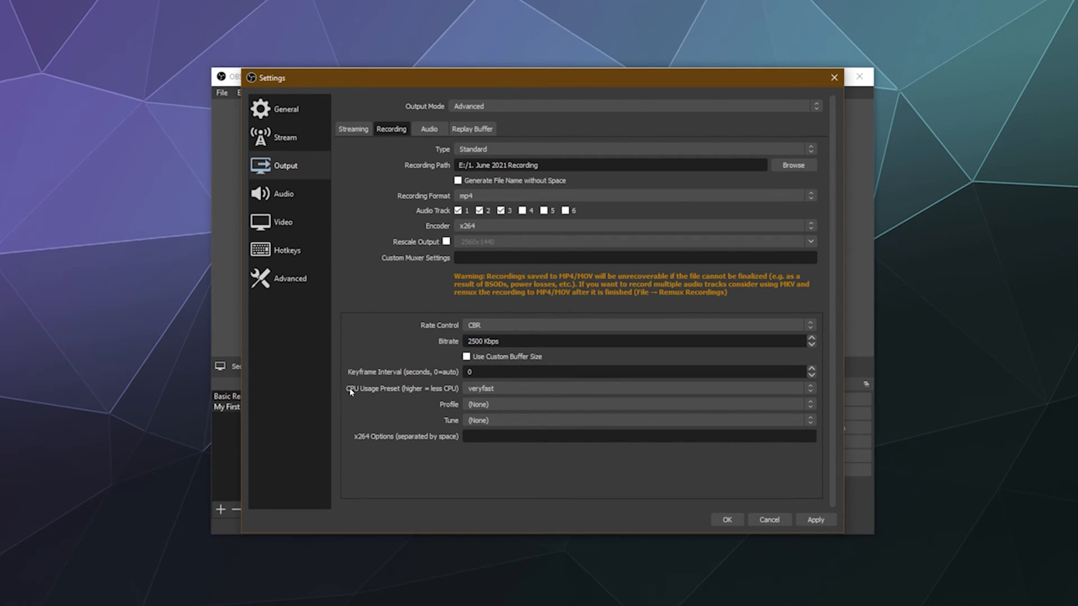
Look through the x264 CPU usage presets, try ultrafast, and return the preset to veryfast
left_click(478, 390)
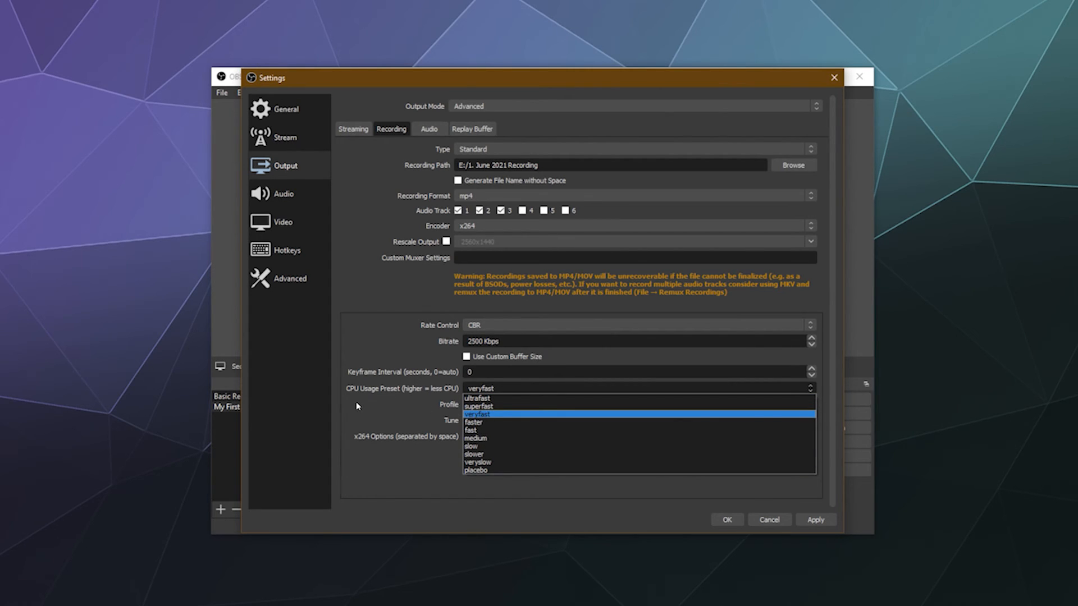
left_click(413, 387)
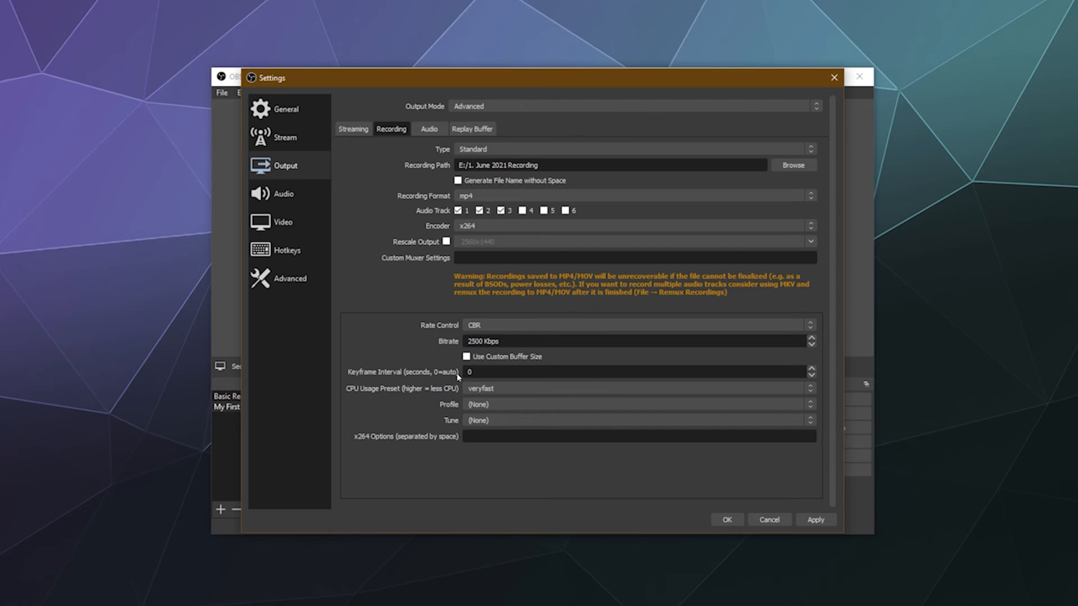
left_click(481, 393)
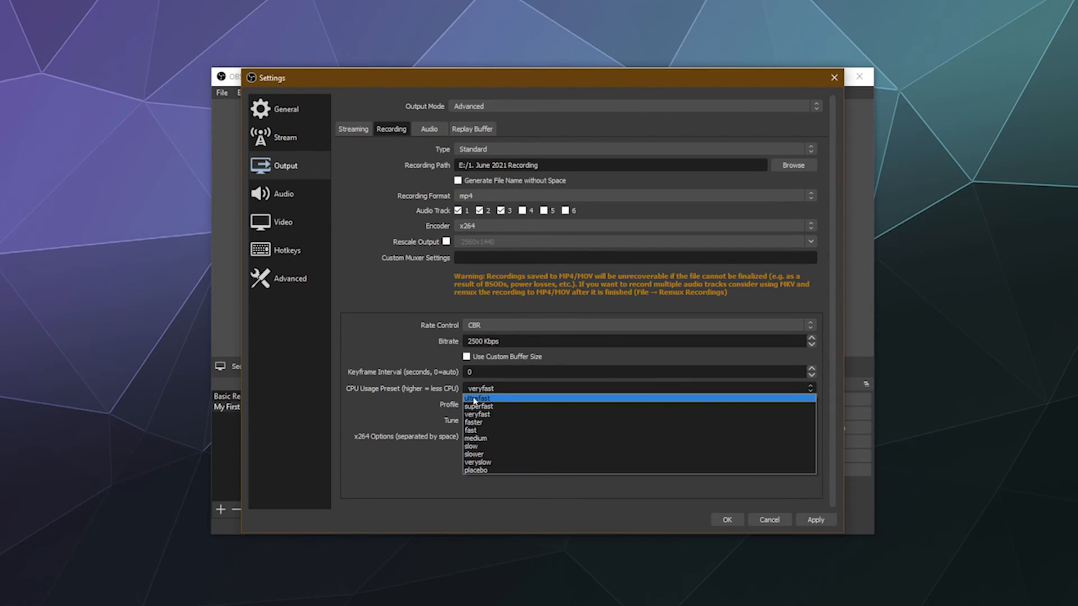
left_click(425, 408)
left_click(514, 390)
left_click(509, 397)
left_click(508, 393)
left_click(503, 400)
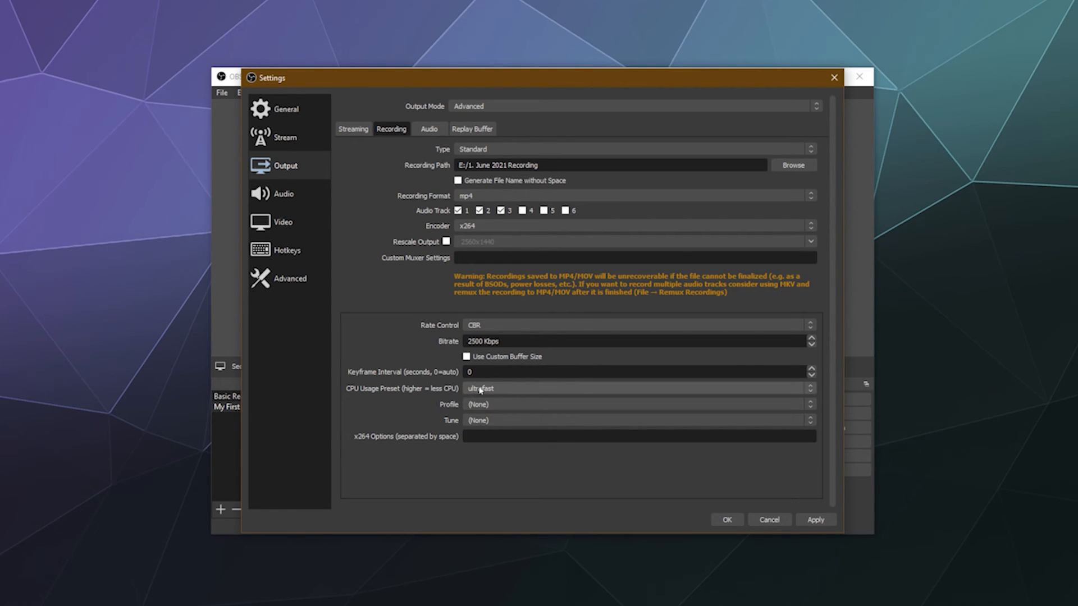
left_click(480, 389)
left_click(486, 414)
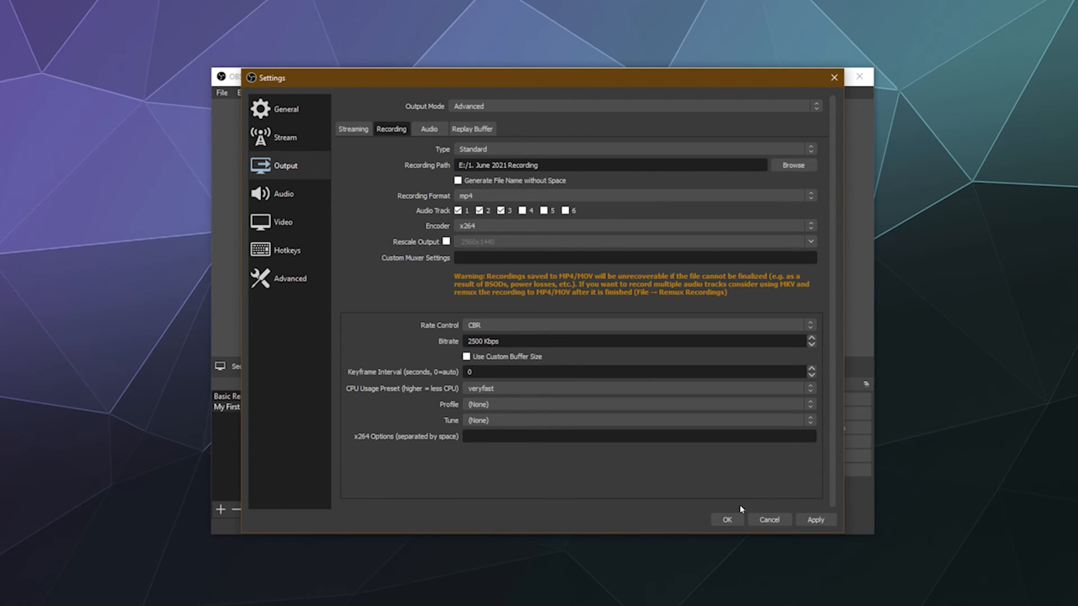
Set the recording encoder back to NVIDIA NVENC H.264 (new)
left_click(475, 325)
left_click(474, 328)
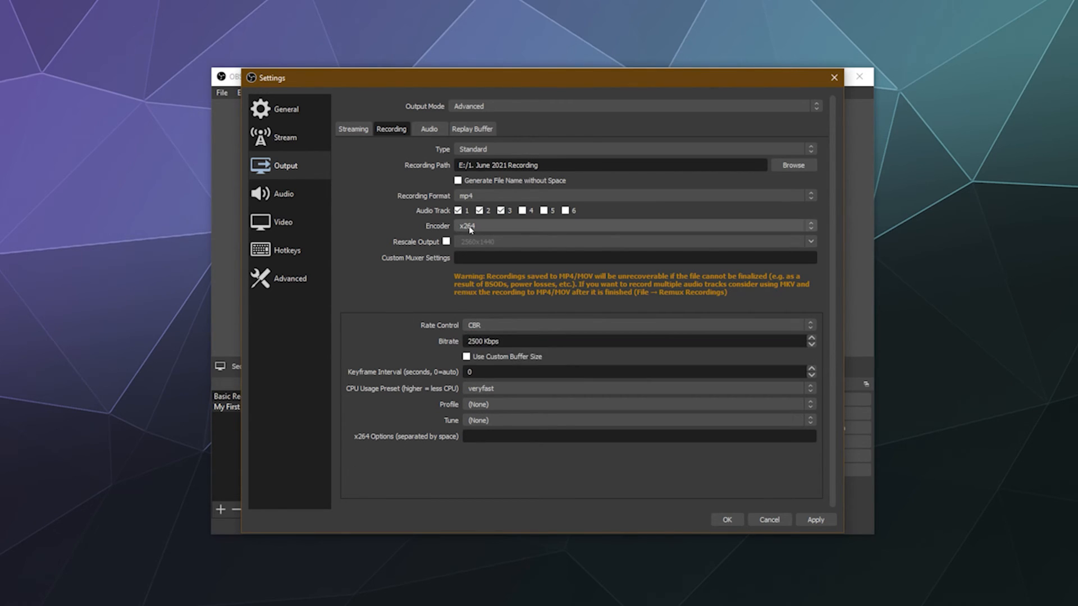
left_click(476, 226)
left_click(478, 244)
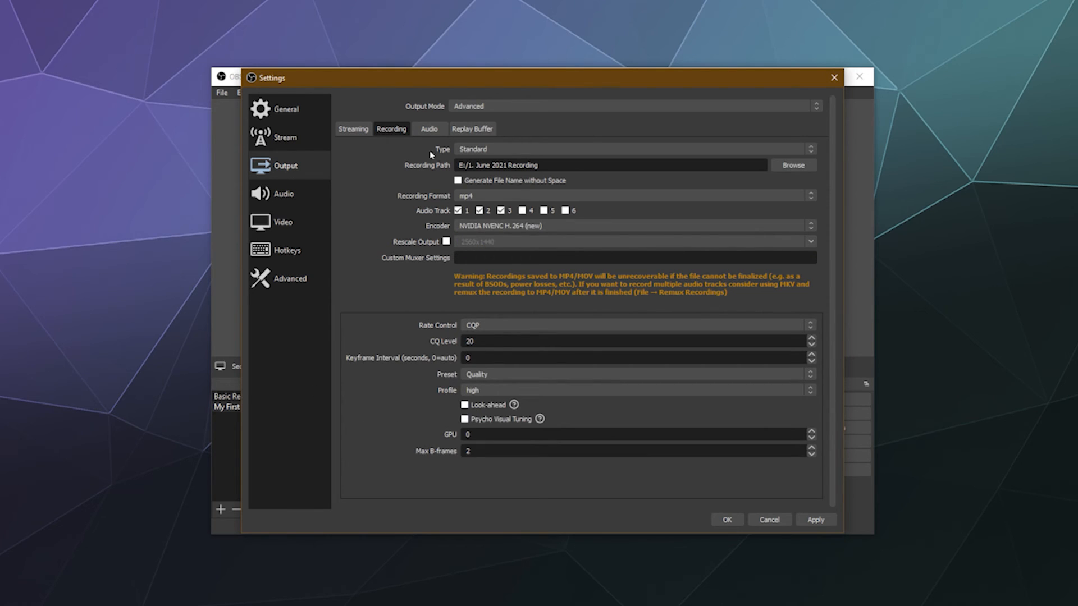
Review the output audio track settings and pick 320 as the audio bitrate for Track 1
left_click(429, 128)
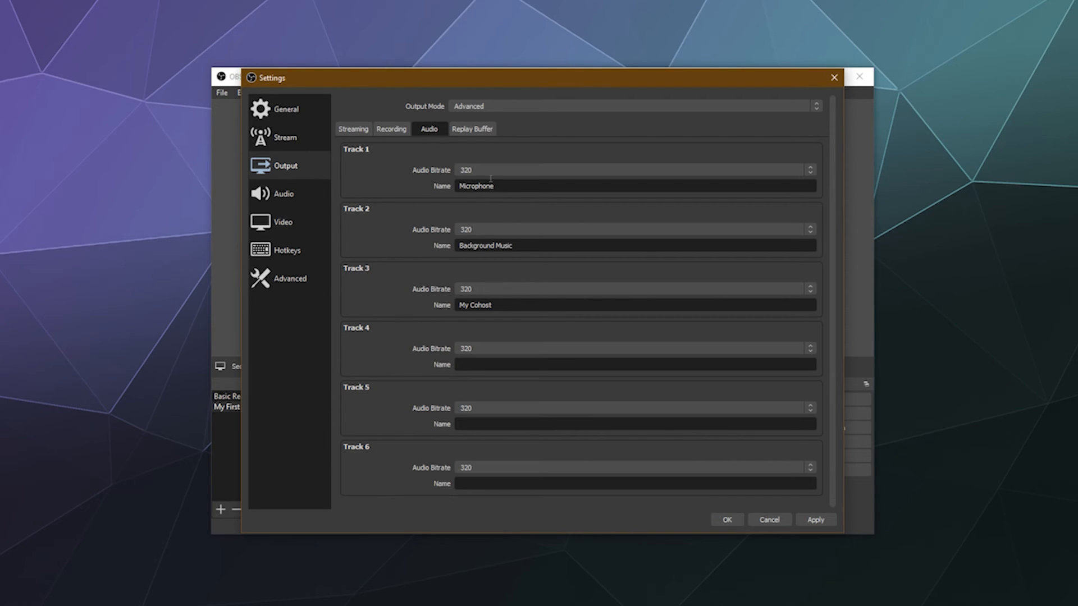
left_click(470, 170)
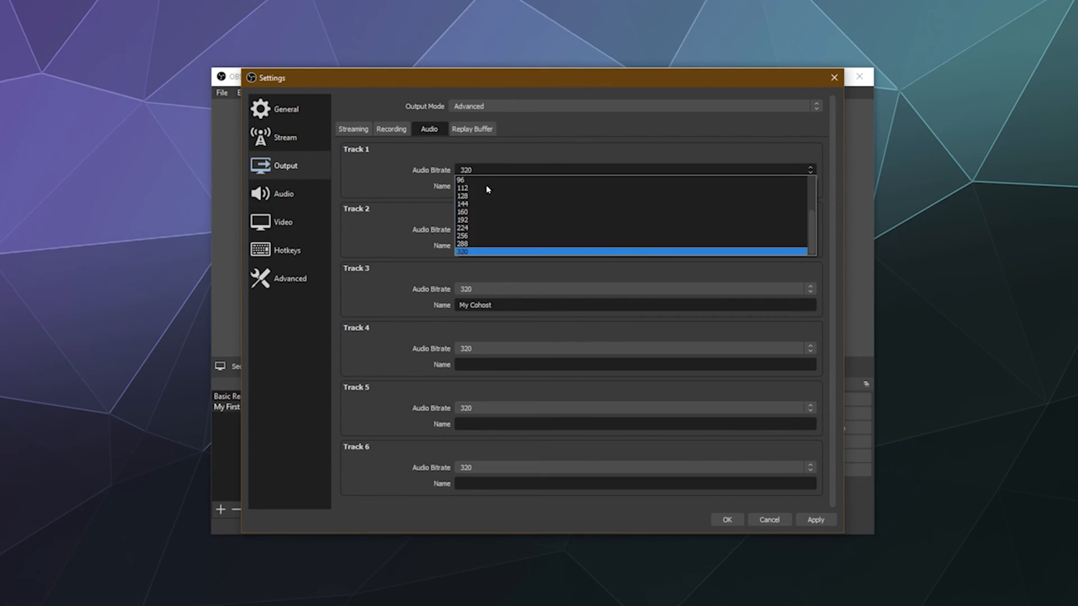
left_click(484, 252)
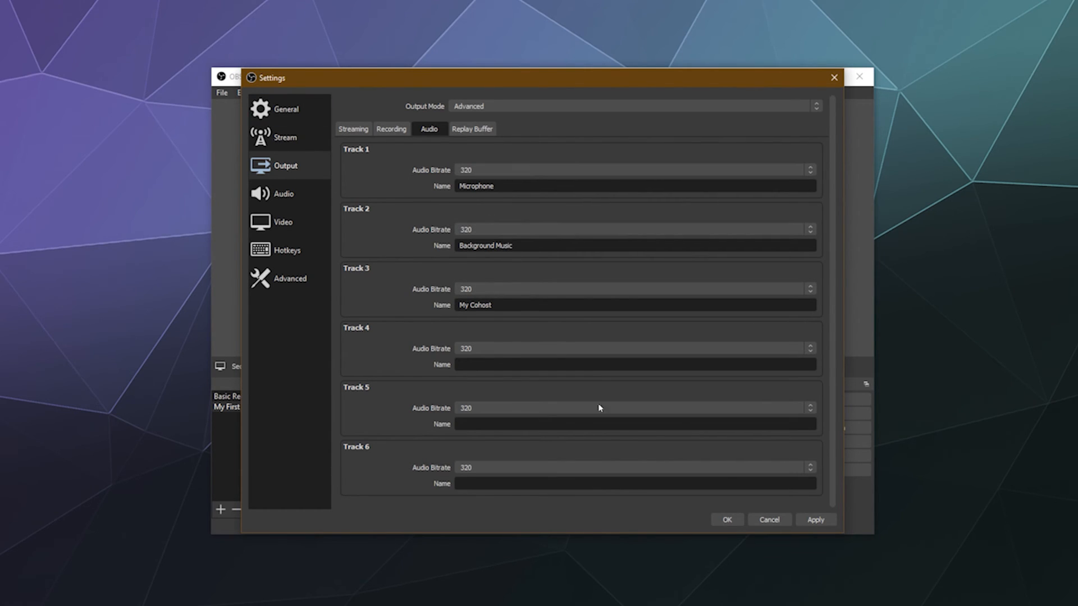
Enable the replay buffer to view its options, disable it again, and save the output settings
left_click(472, 129)
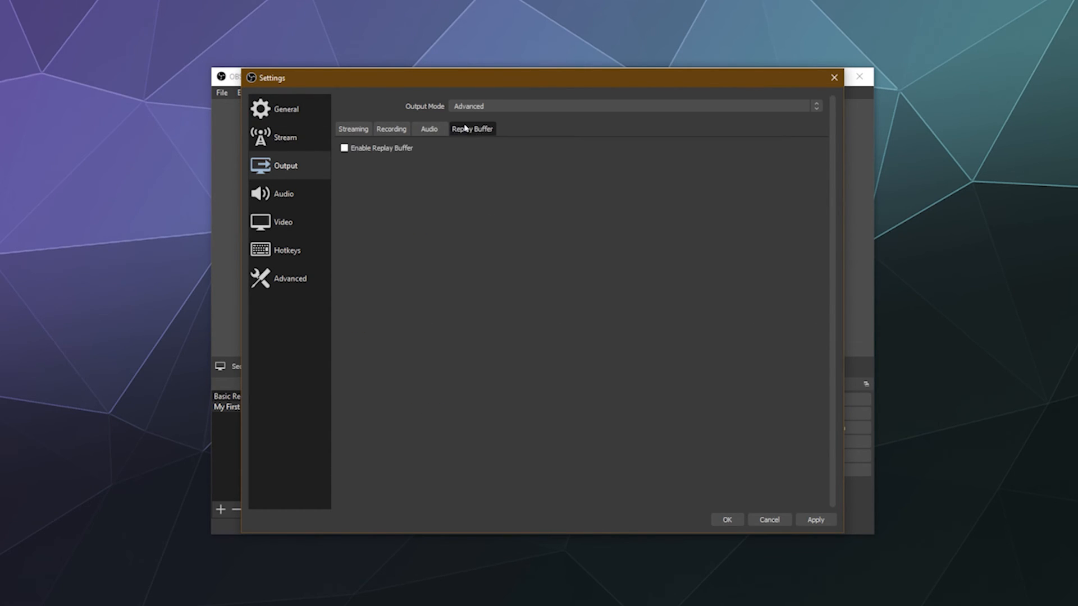
left_click(365, 148)
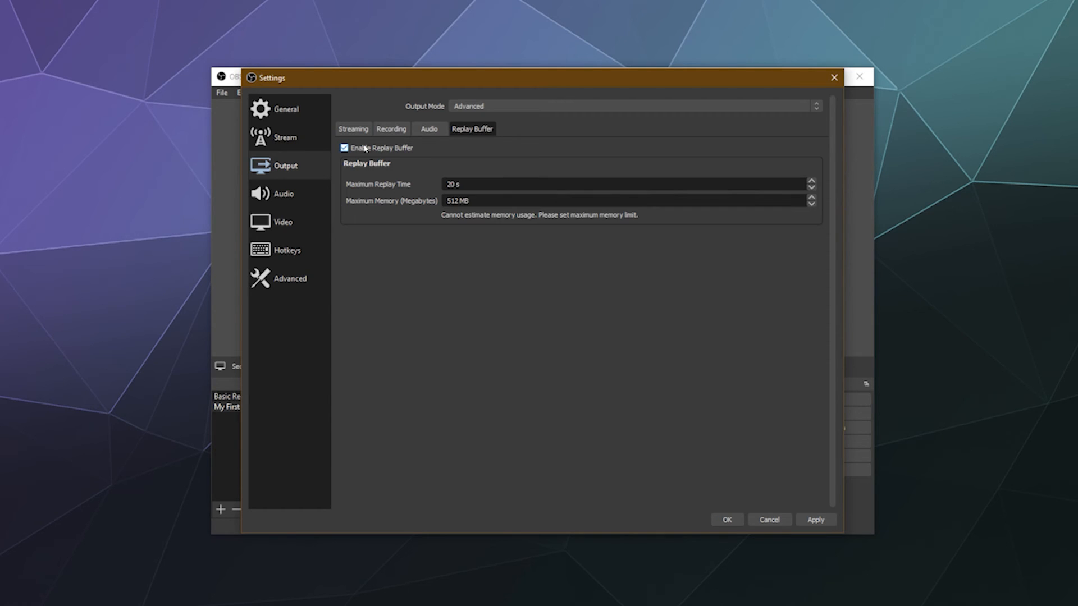
left_click(366, 147)
left_click(429, 128)
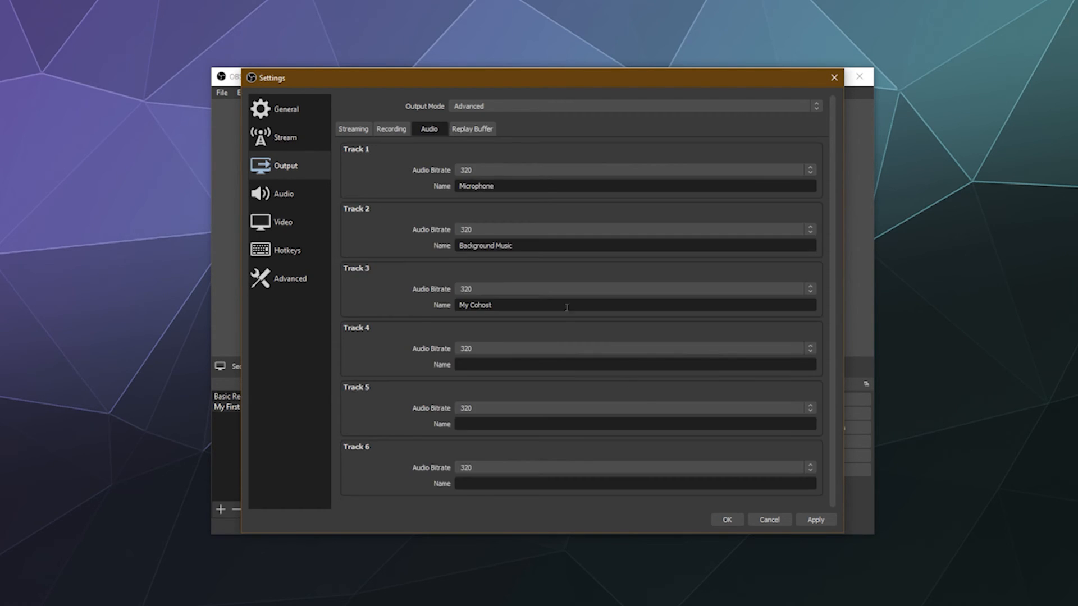
left_click(727, 519)
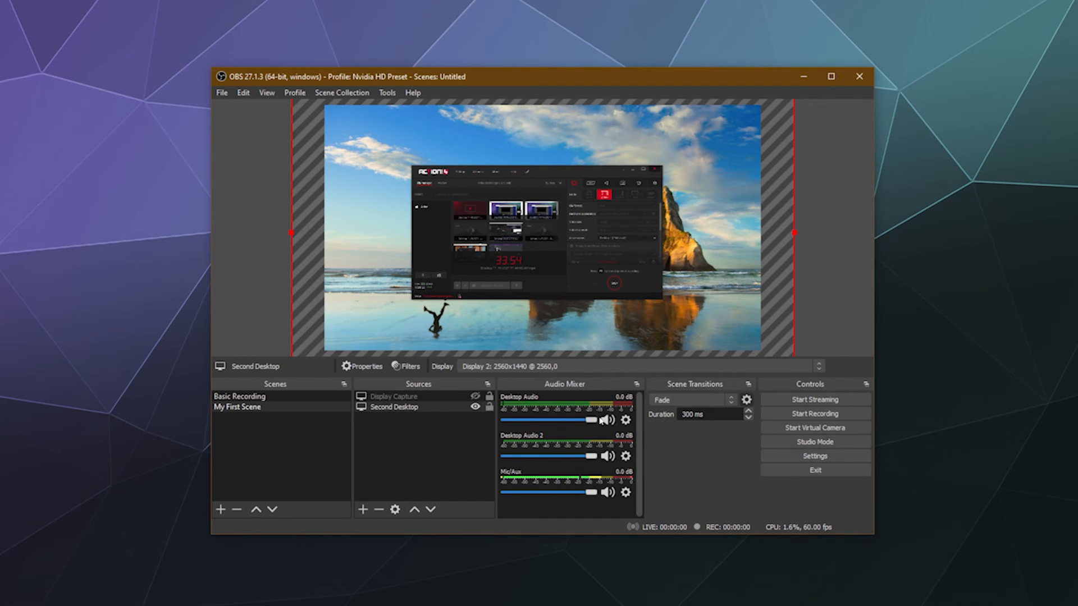
View the device properties of the Desktop Audio source and close them without changes
left_click(626, 421)
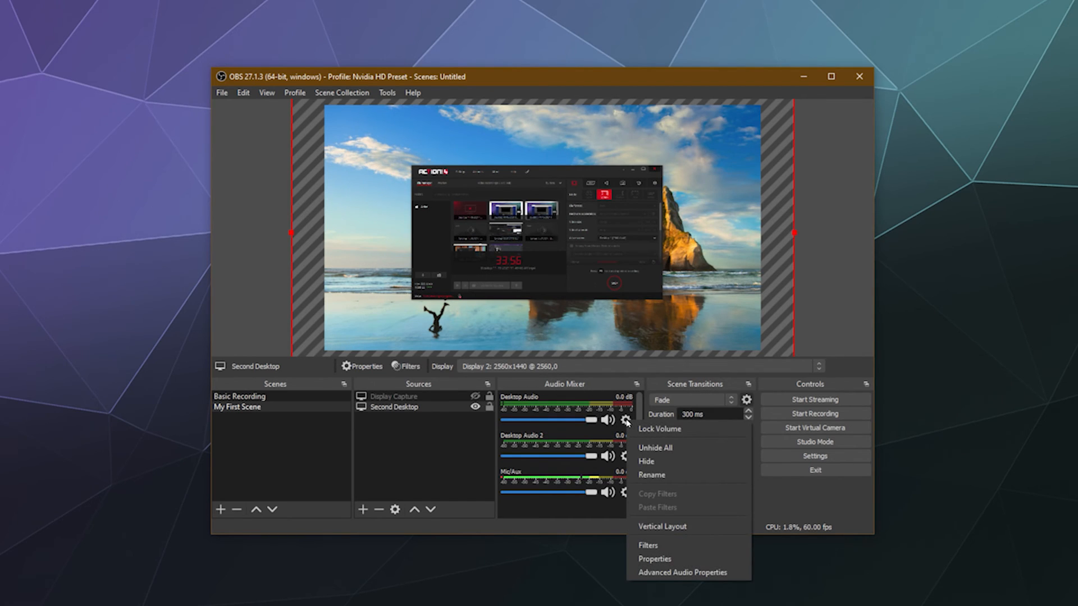
left_click(697, 561)
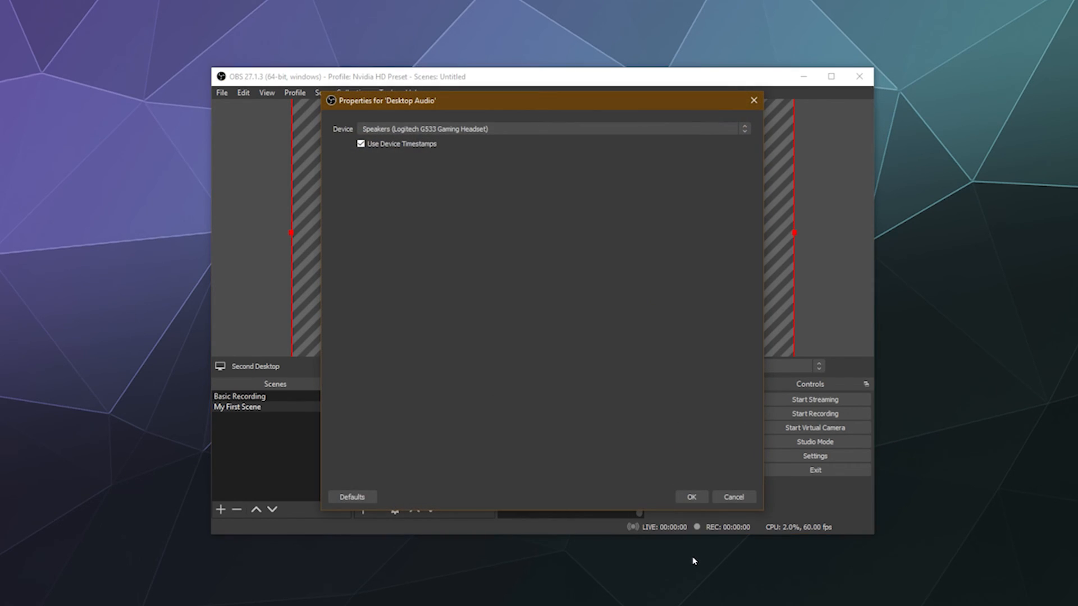
left_click(734, 497)
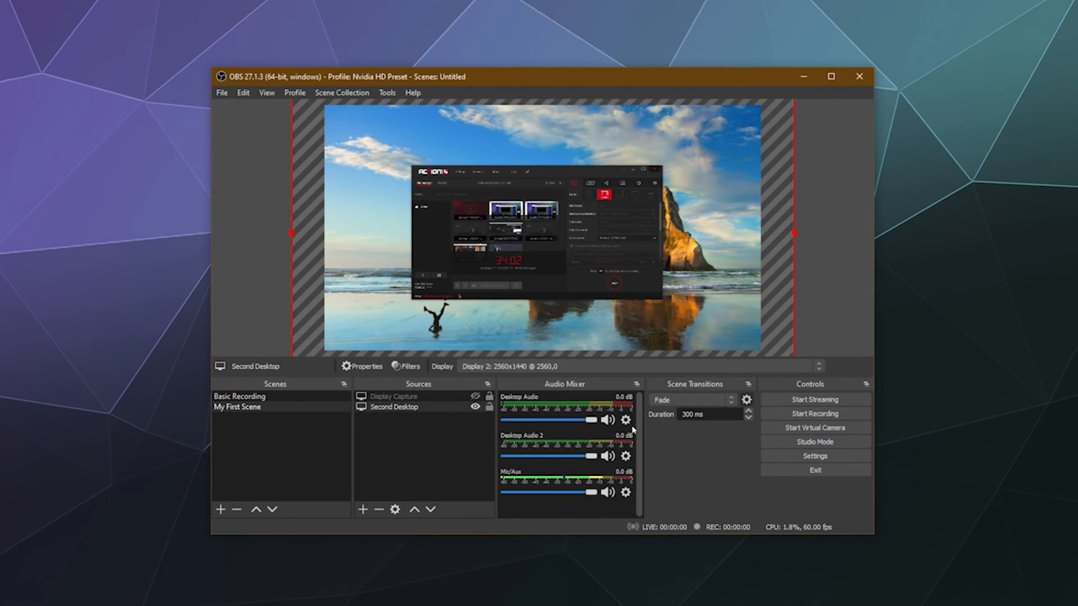
Open the advanced audio properties and toggle track 1 for Mic/Aux off and on again
left_click(627, 422)
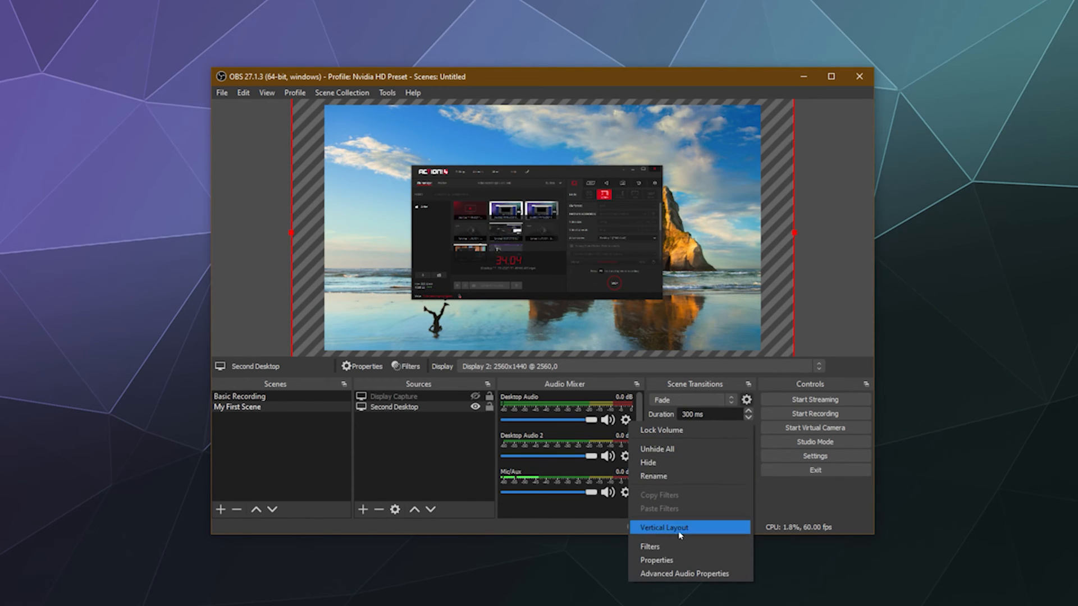
left_click(677, 573)
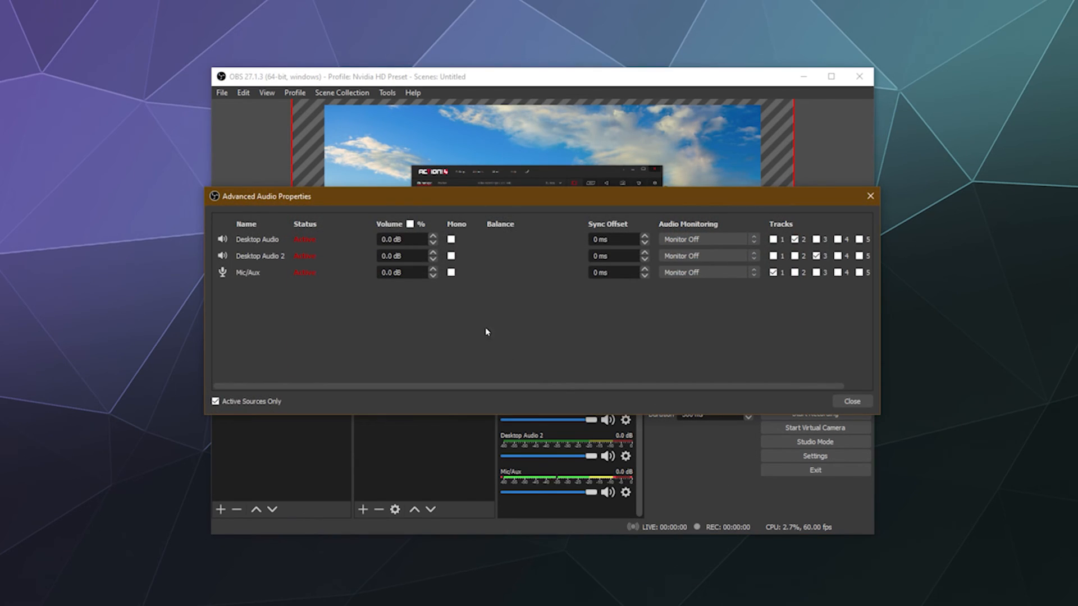
left_click_drag(672, 199, 699, 297)
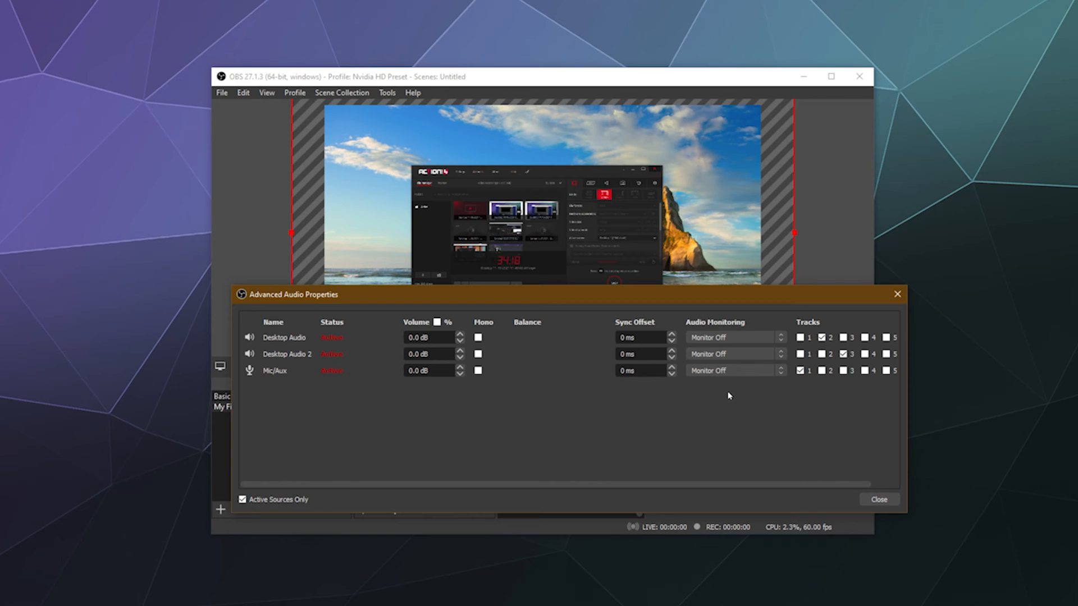
left_click_drag(799, 296, 718, 277)
left_click(719, 353)
left_click(718, 352)
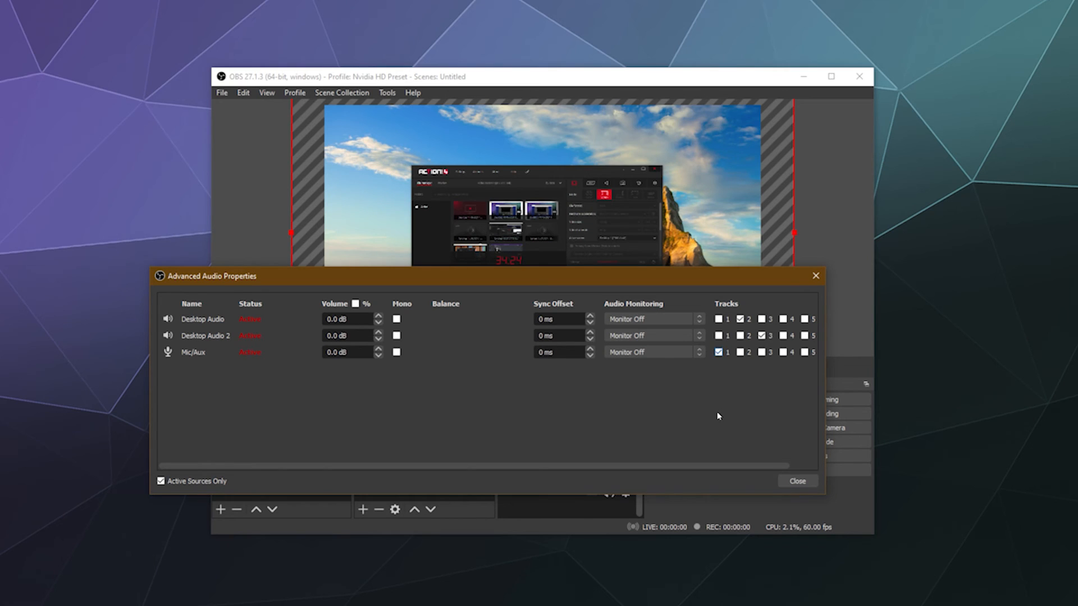
Try assigning Desktop Audio to tracks 1 through 5, restore track 2 only, and close the advanced audio properties
left_click(740, 318)
left_click(742, 320)
left_click(719, 318)
left_click(761, 319)
left_click(783, 319)
left_click(804, 319)
left_click(805, 319)
left_click(783, 319)
left_click(760, 318)
left_click(718, 319)
left_click(798, 482)
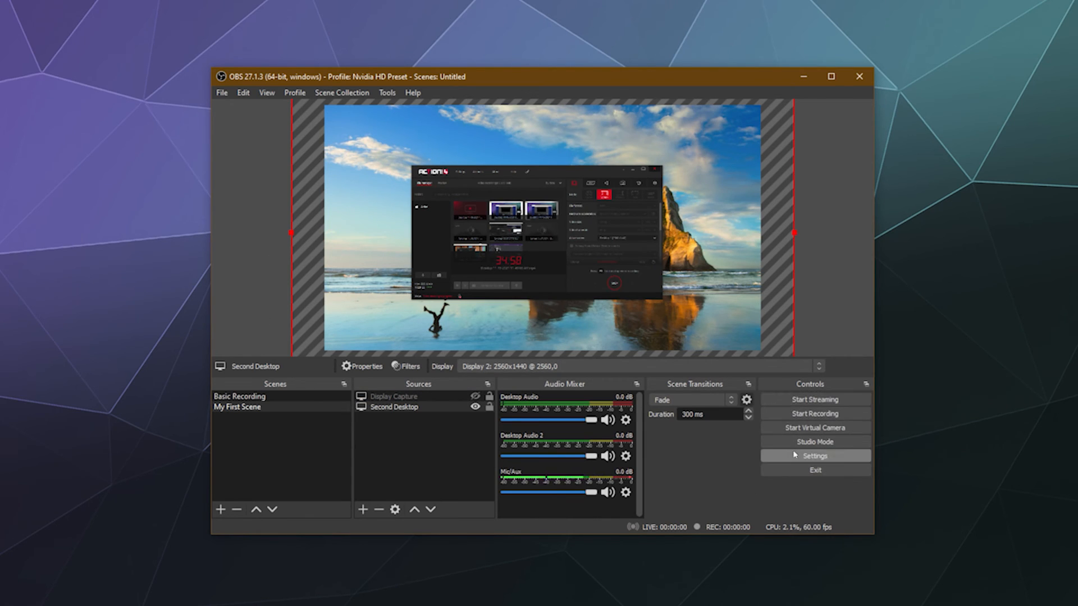
Compare the Simple output mode with Advanced, return to Advanced, review its recording settings, and confirm
left_click(814, 456)
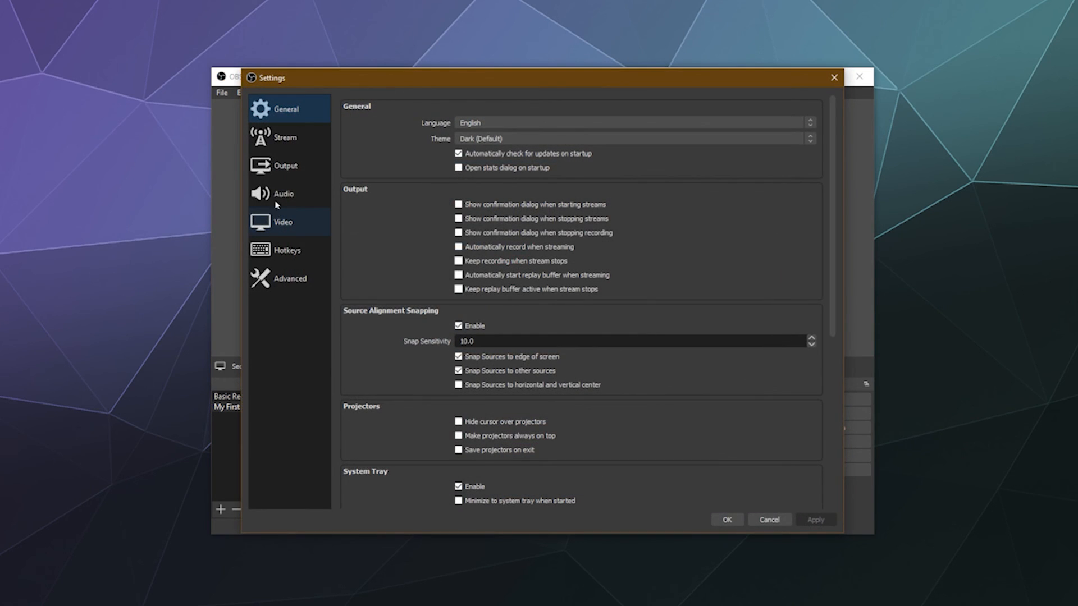
left_click(283, 167)
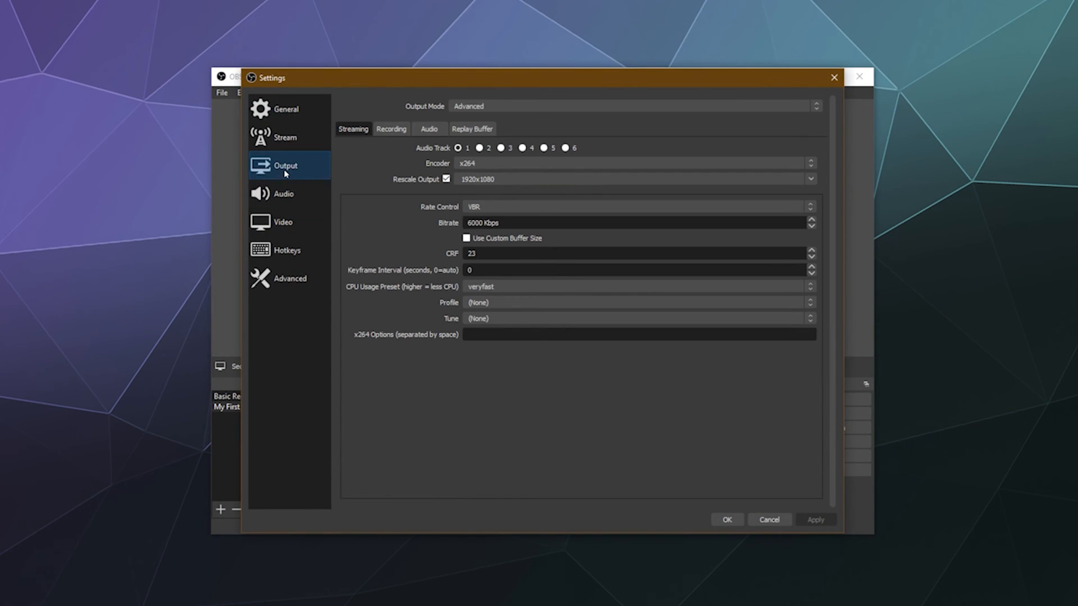
left_click(459, 107)
left_click(465, 116)
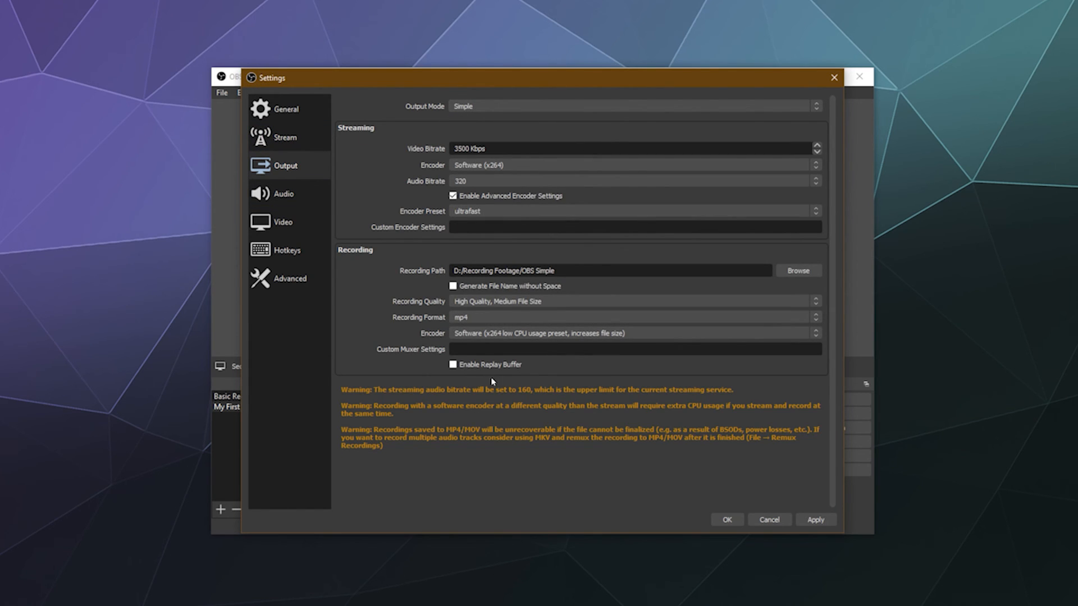
left_click(494, 106)
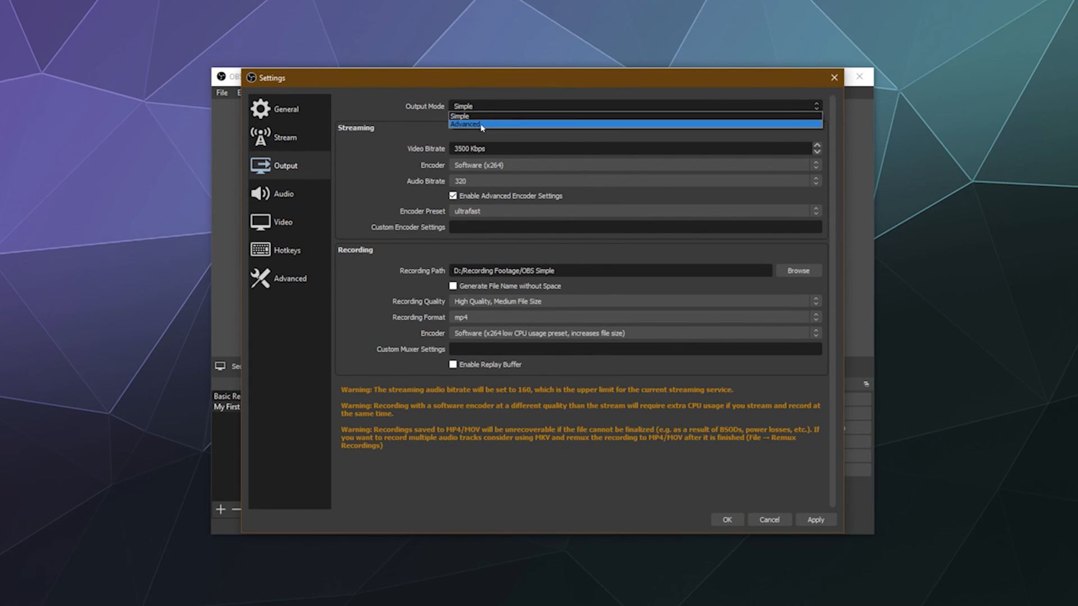
left_click(483, 124)
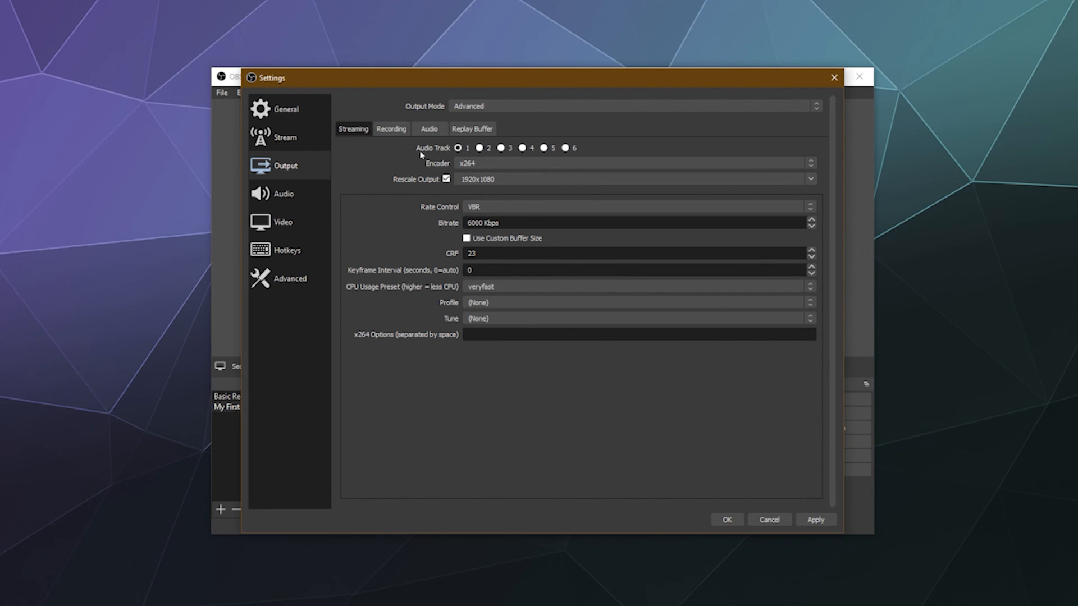
left_click(393, 129)
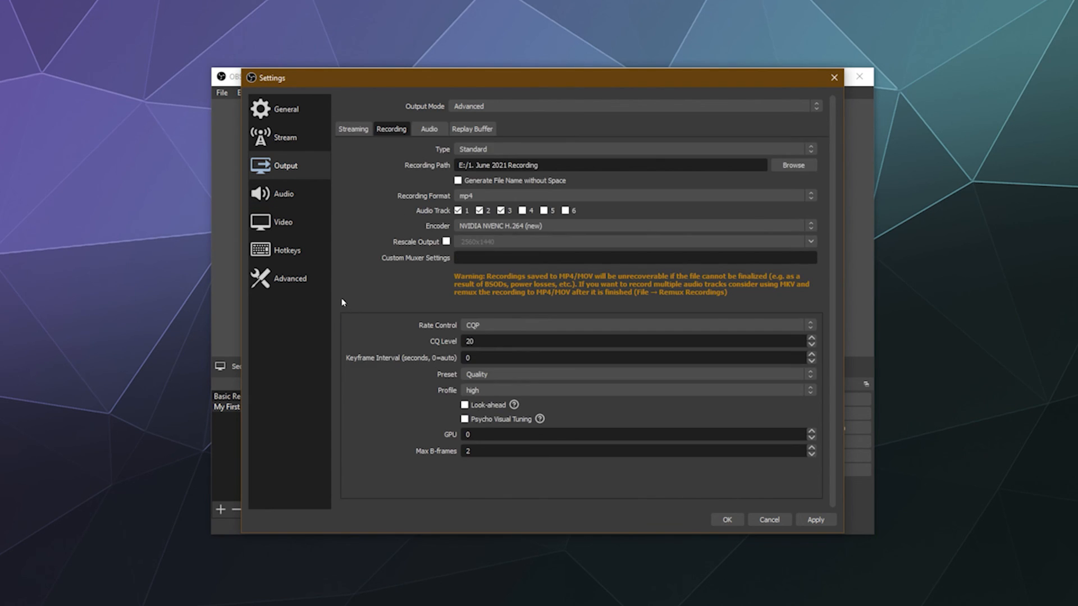
left_click(726, 520)
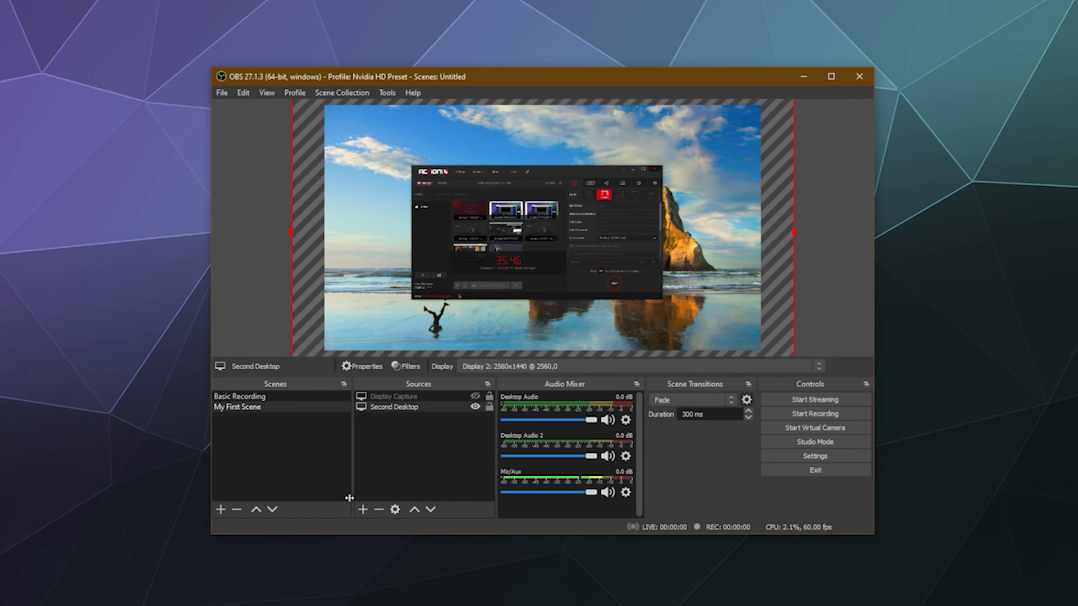
Add a new Game Capture source with the default name to the current scene
left_click(362, 509)
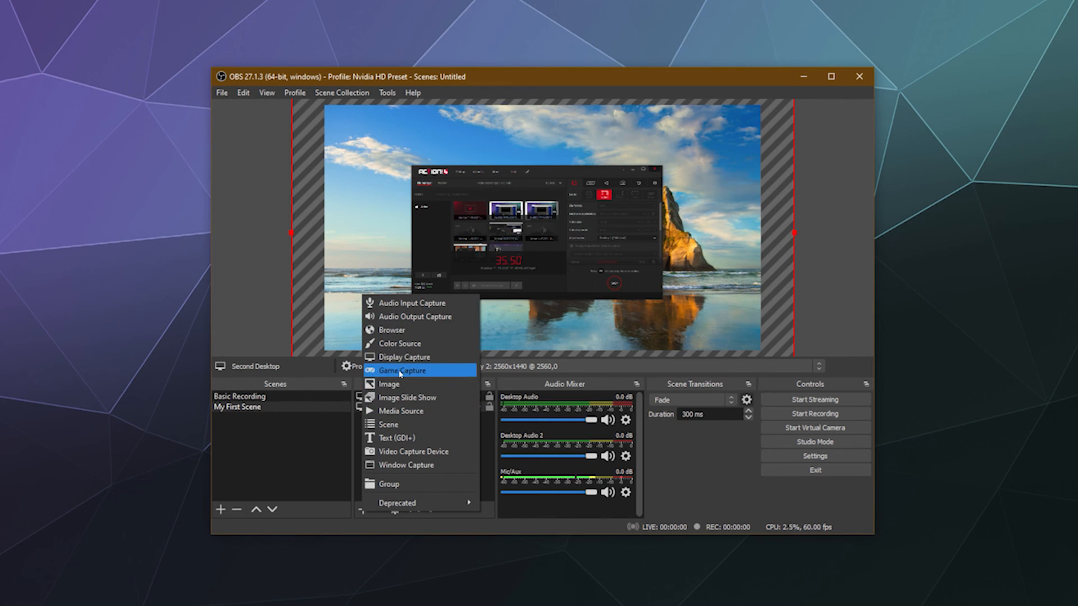
left_click(437, 370)
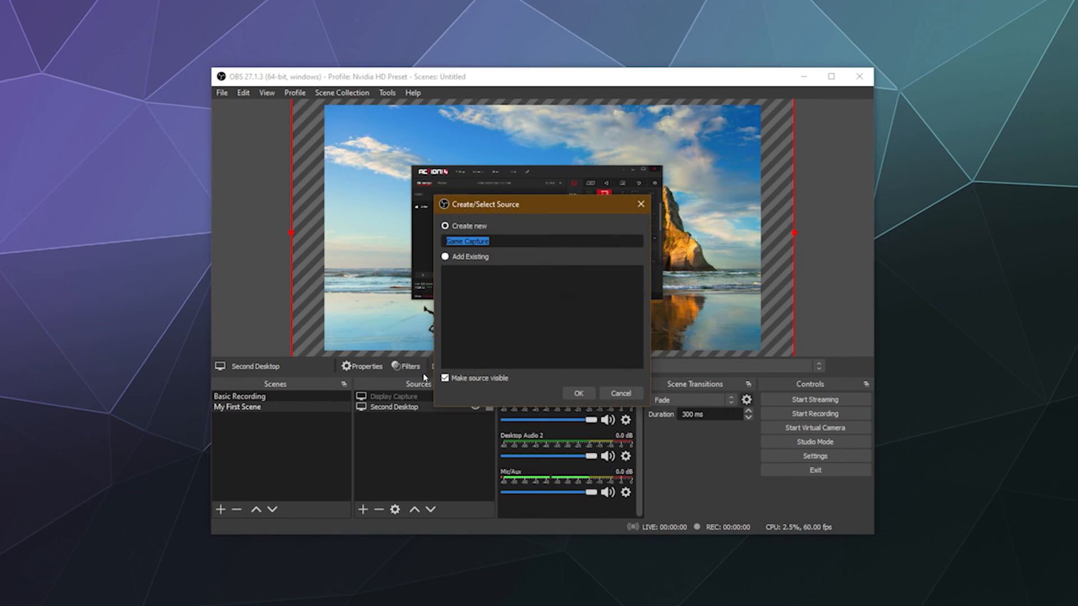
left_click(578, 392)
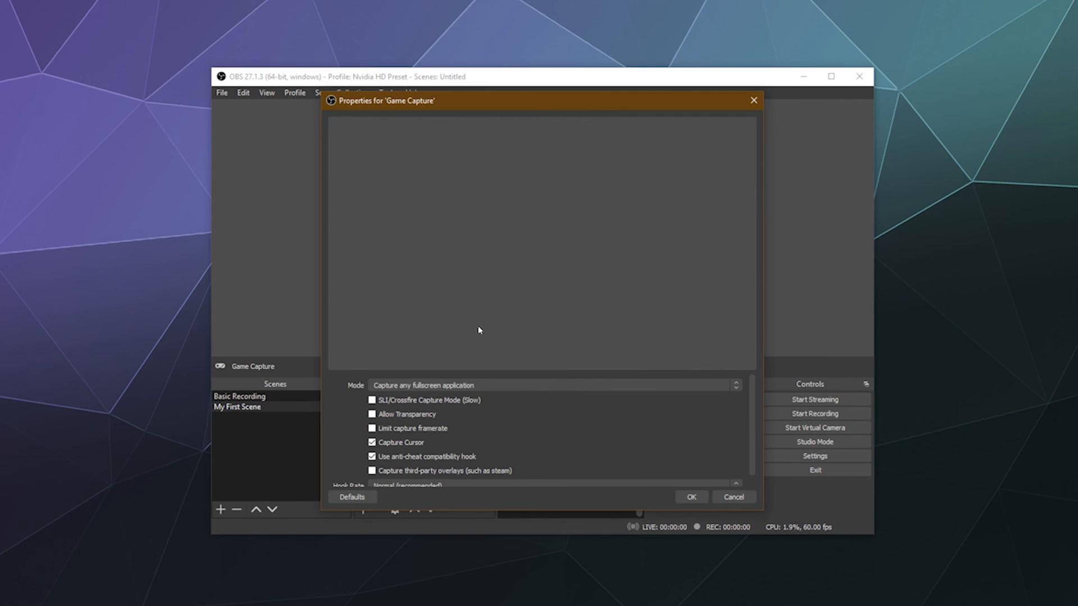
Examine the available capture modes and the remaining options in the Game Capture properties, leaving them as they are
left_click(475, 387)
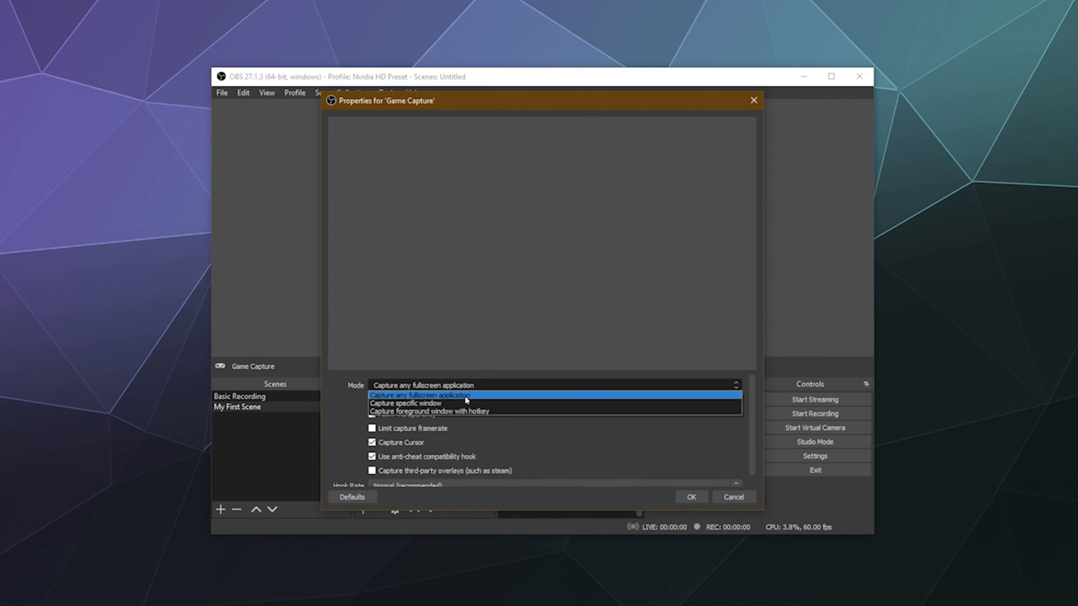
left_click(616, 456)
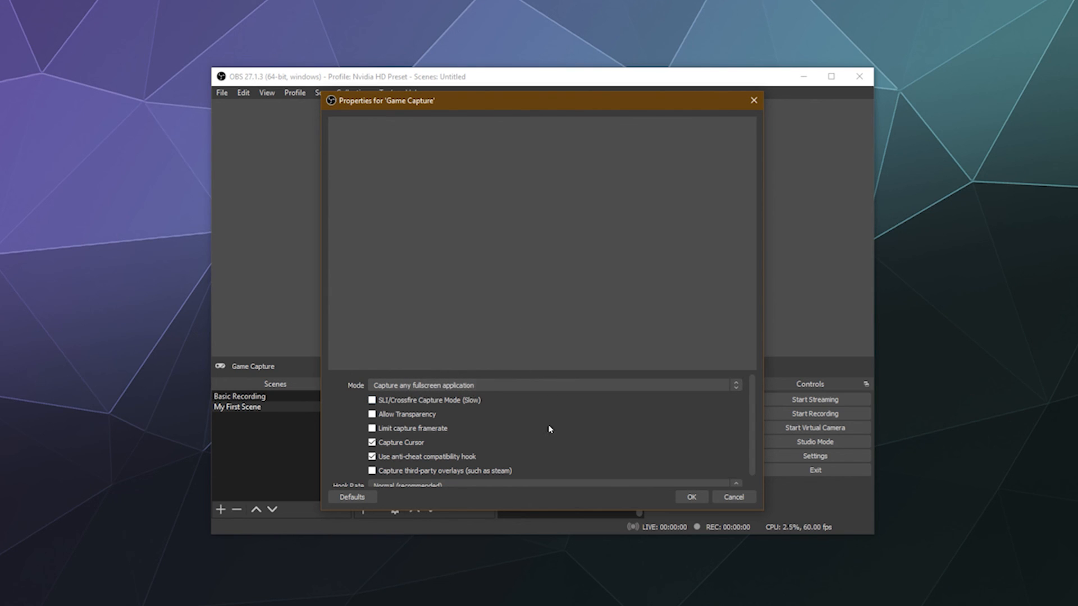
scroll(558, 433, "down", 1)
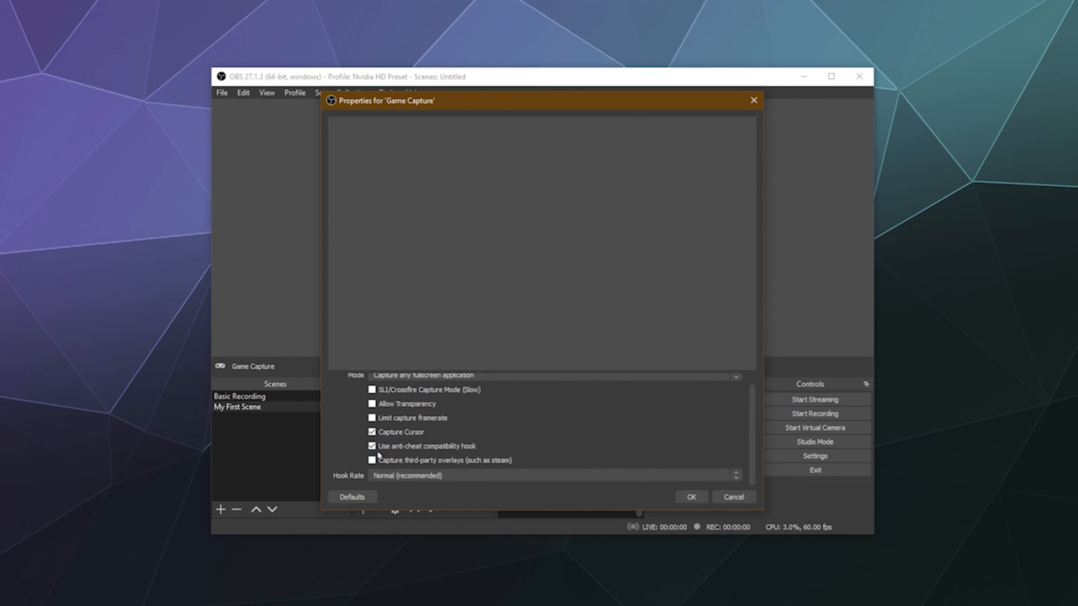
scroll(355, 414, "up", 1)
scroll(347, 413, "down", 1)
scroll(341, 414, "up", 1)
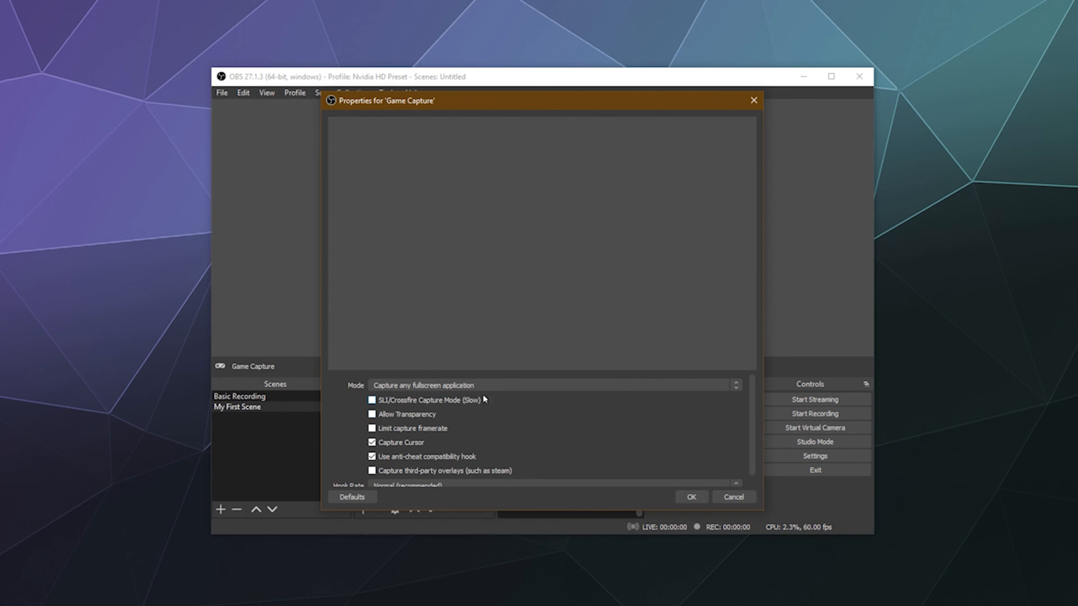
scroll(430, 458, "down", 1)
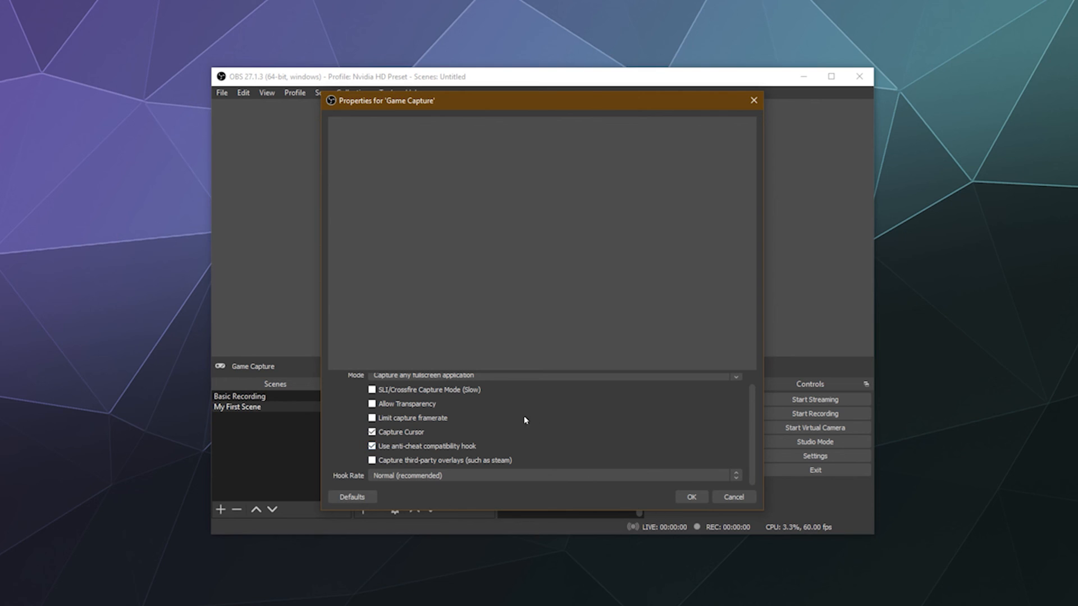
scroll(508, 433, "up", 1)
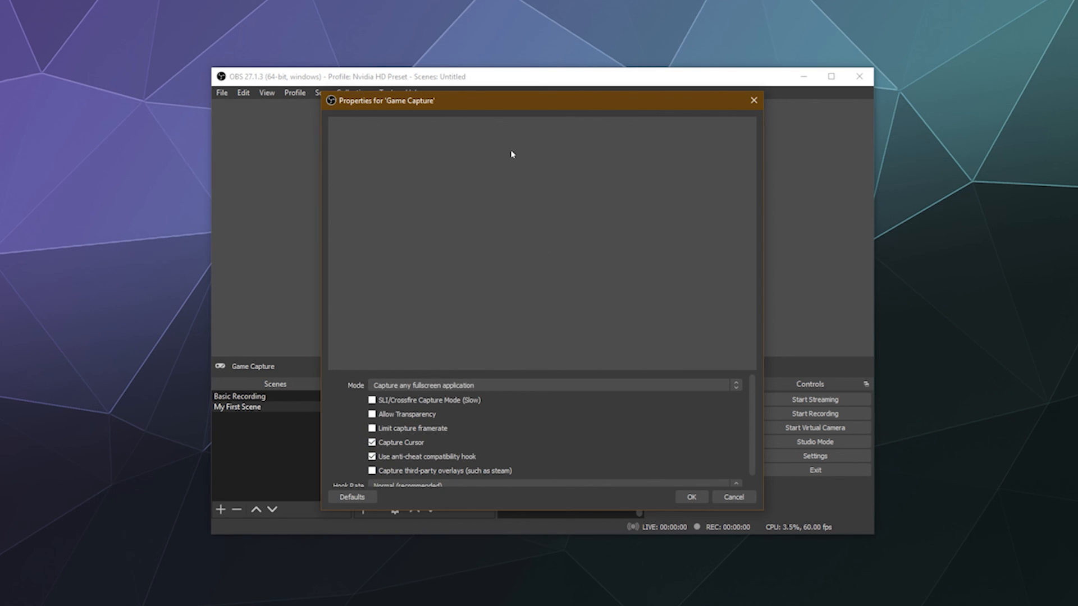
Set the game capture mode to Capture specific window, try [Action.exe]: Action! as the window, clear that choice, and confirm
left_click(534, 385)
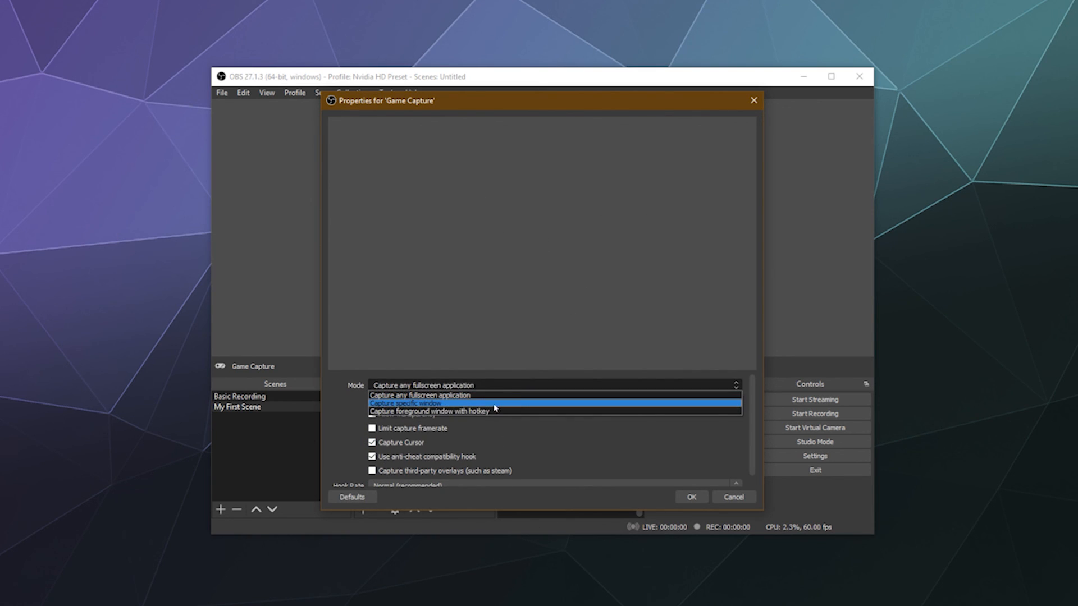
left_click(380, 404)
left_click(415, 391)
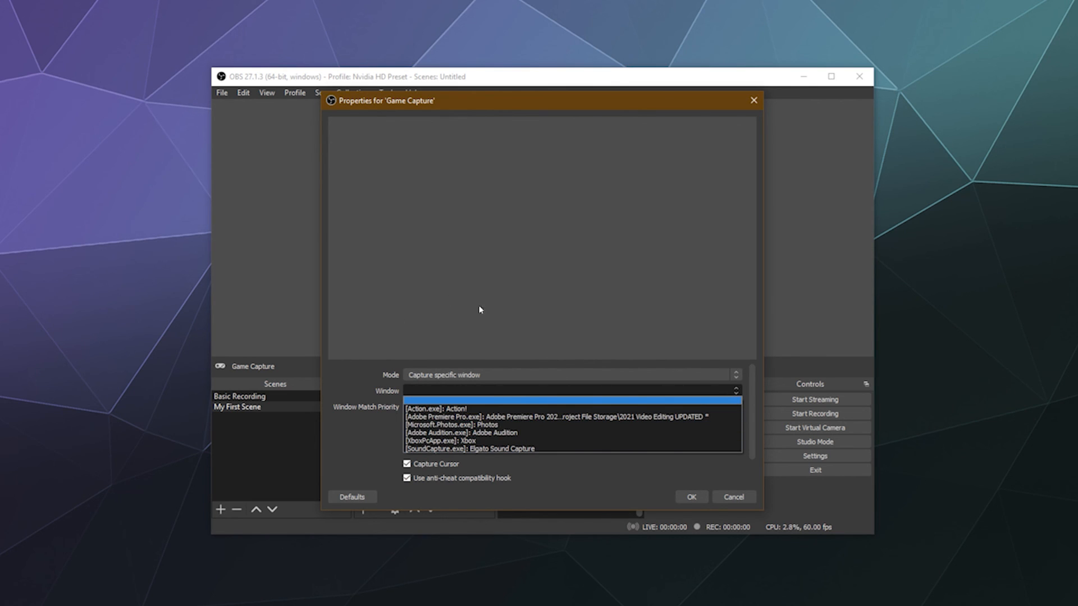
left_click(450, 412)
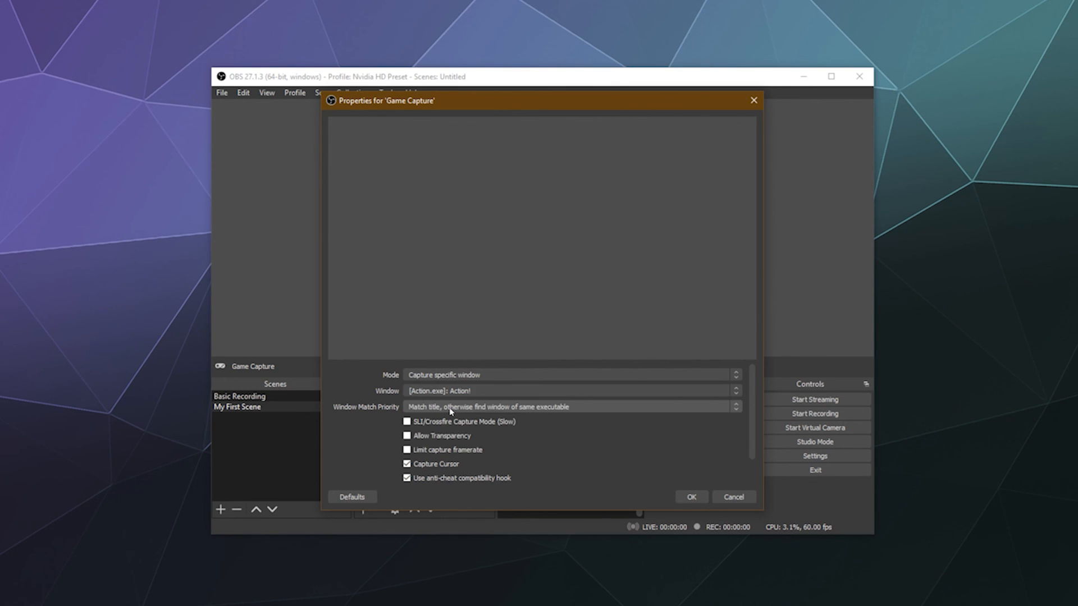
left_click(470, 392)
left_click(470, 393)
left_click(691, 497)
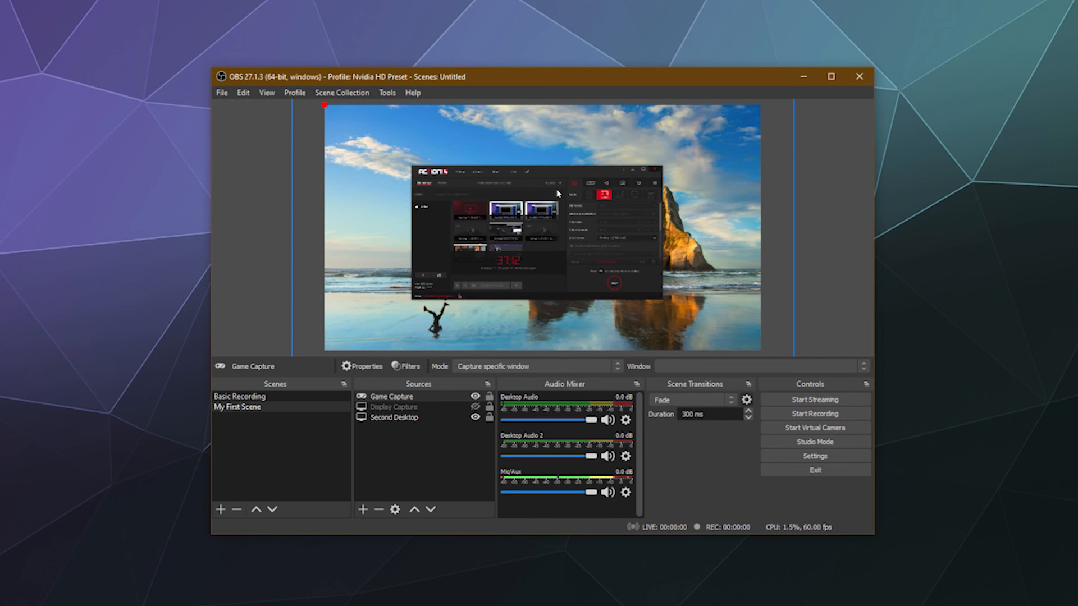
left_click(847, 268)
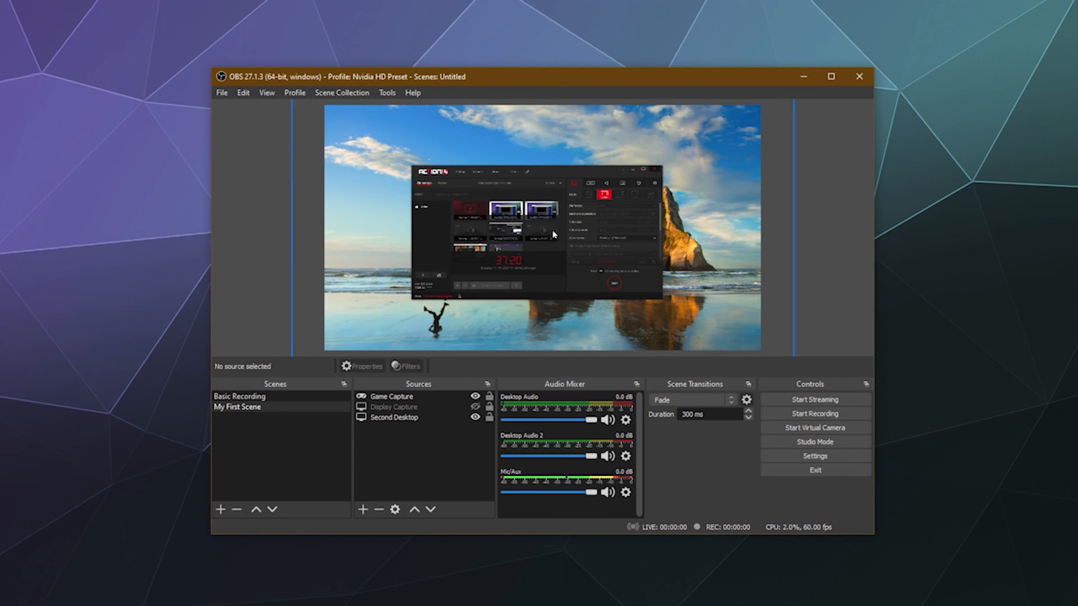
left_click(391, 460)
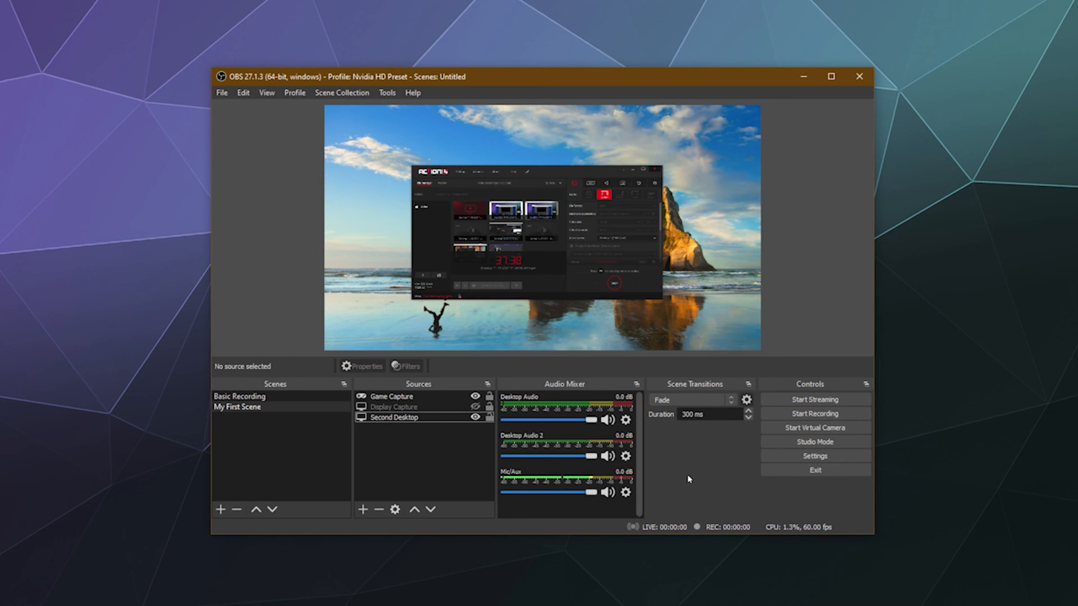
mouse_move(549, 82)
left_mouse_down()
mouse_move(471, 91)
mouse_move(548, 89)
left_mouse_up()
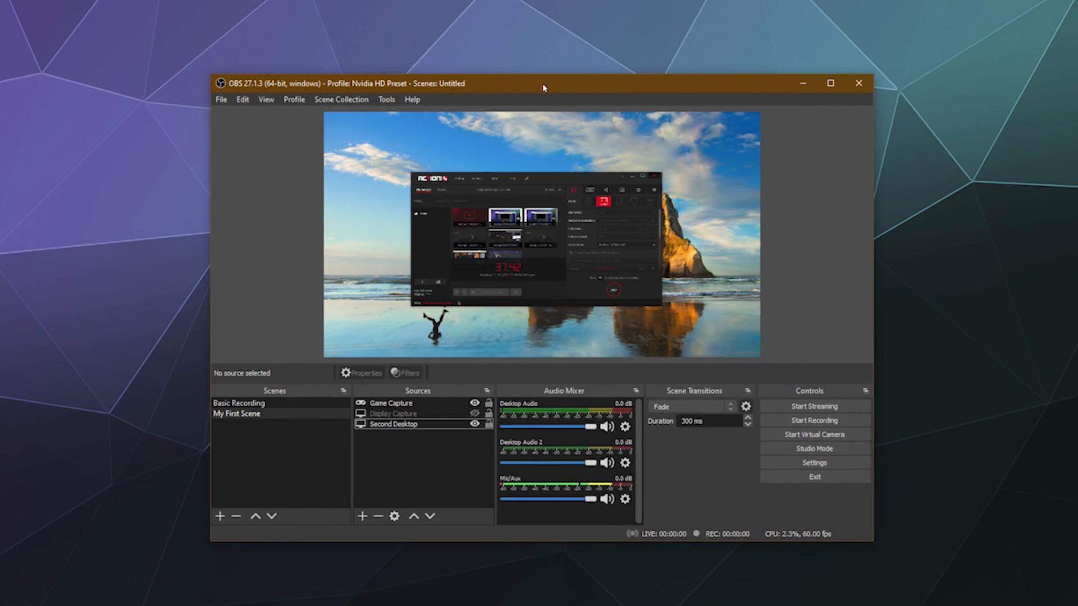